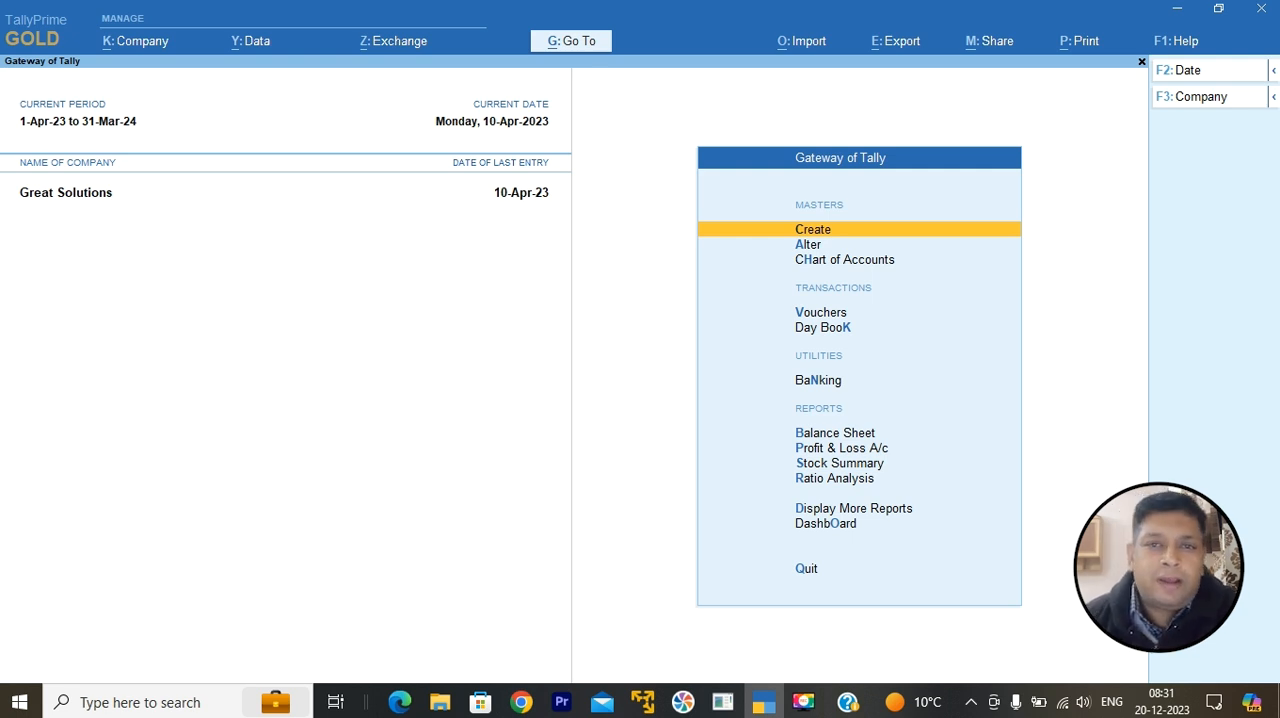
Step: Review the detailed Balance Sheet, checking the Computer A/c, Cash-in-Hand and Bank Accounts entries under Assets
left_click(845, 433)
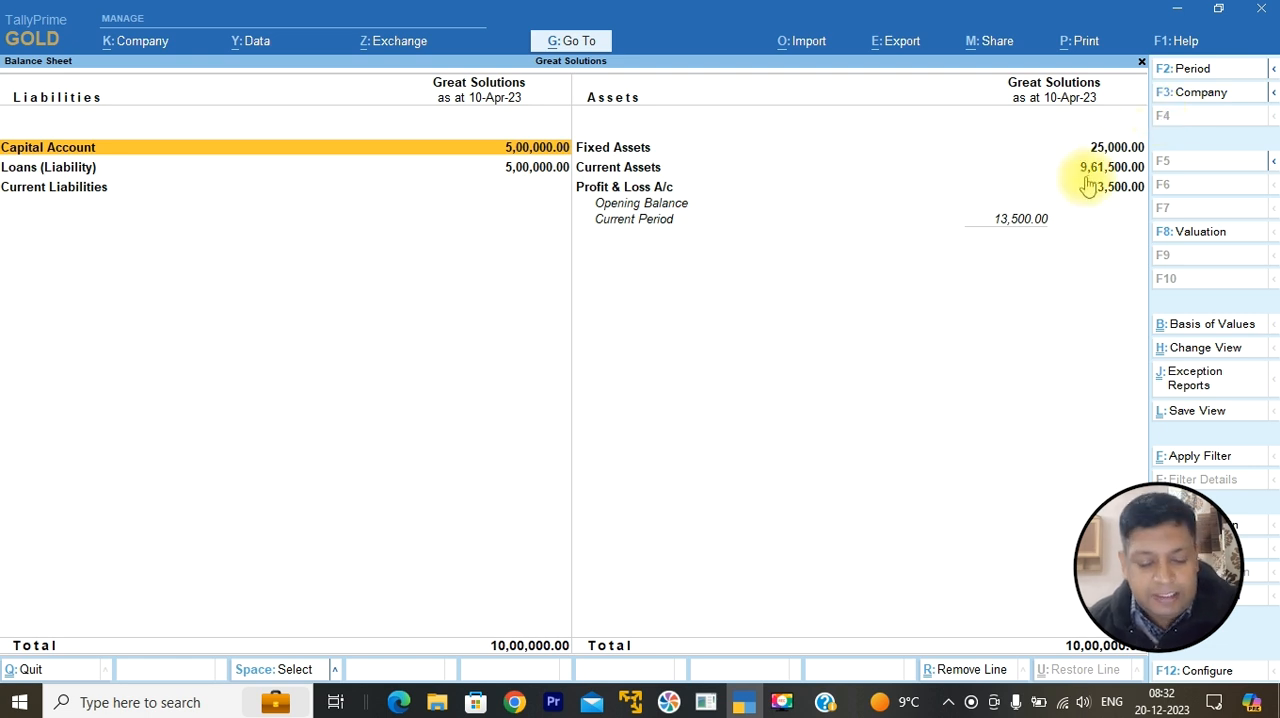
key("alt+F1")
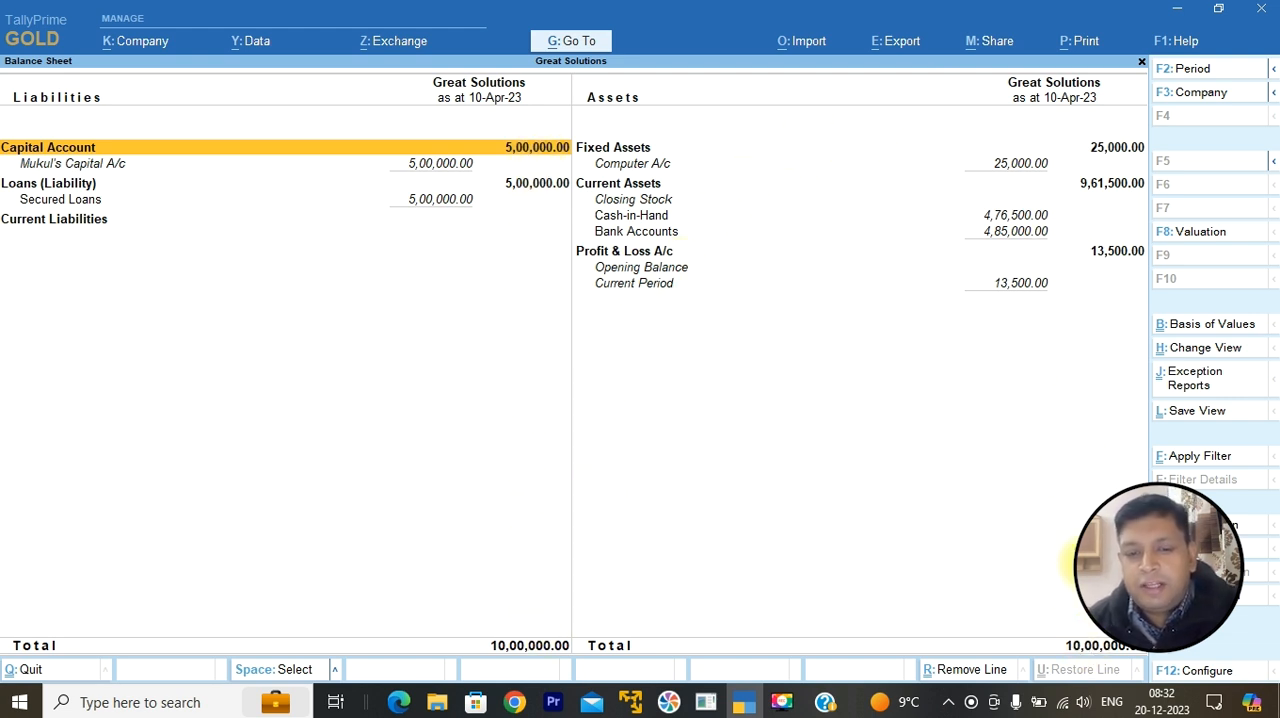
left_click(1015, 168)
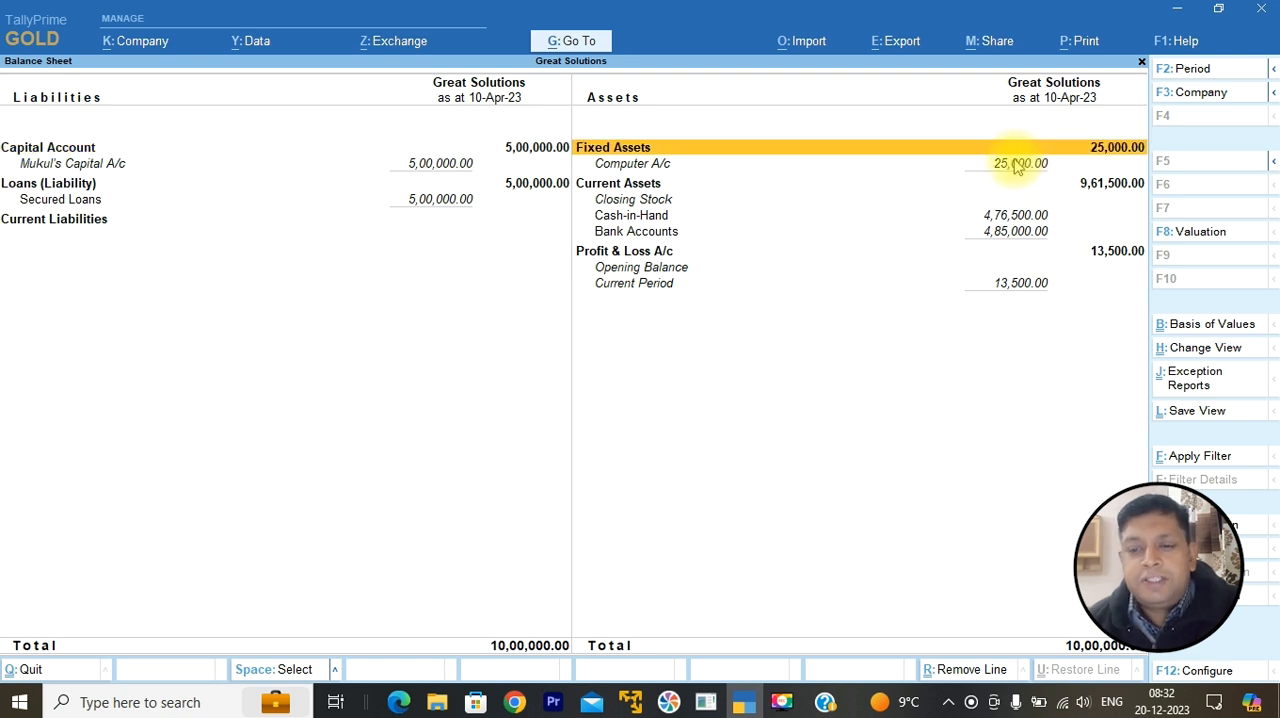
left_click(1013, 172)
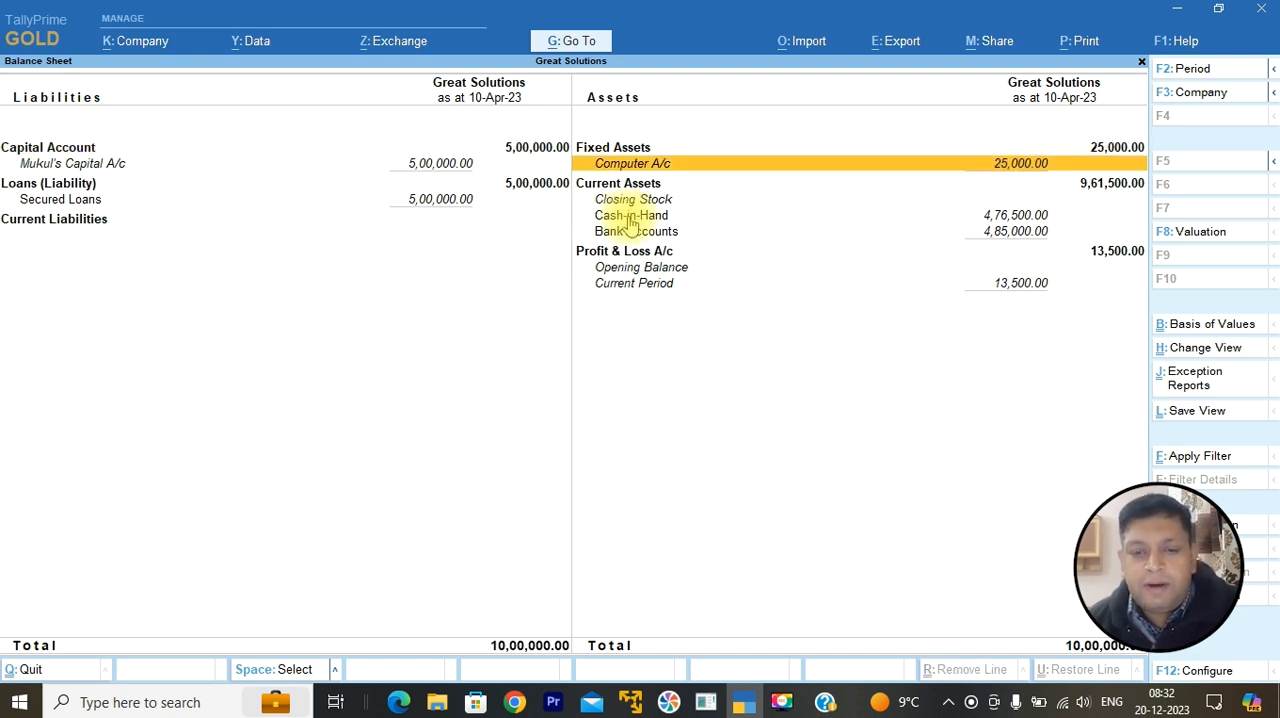
left_click(845, 222)
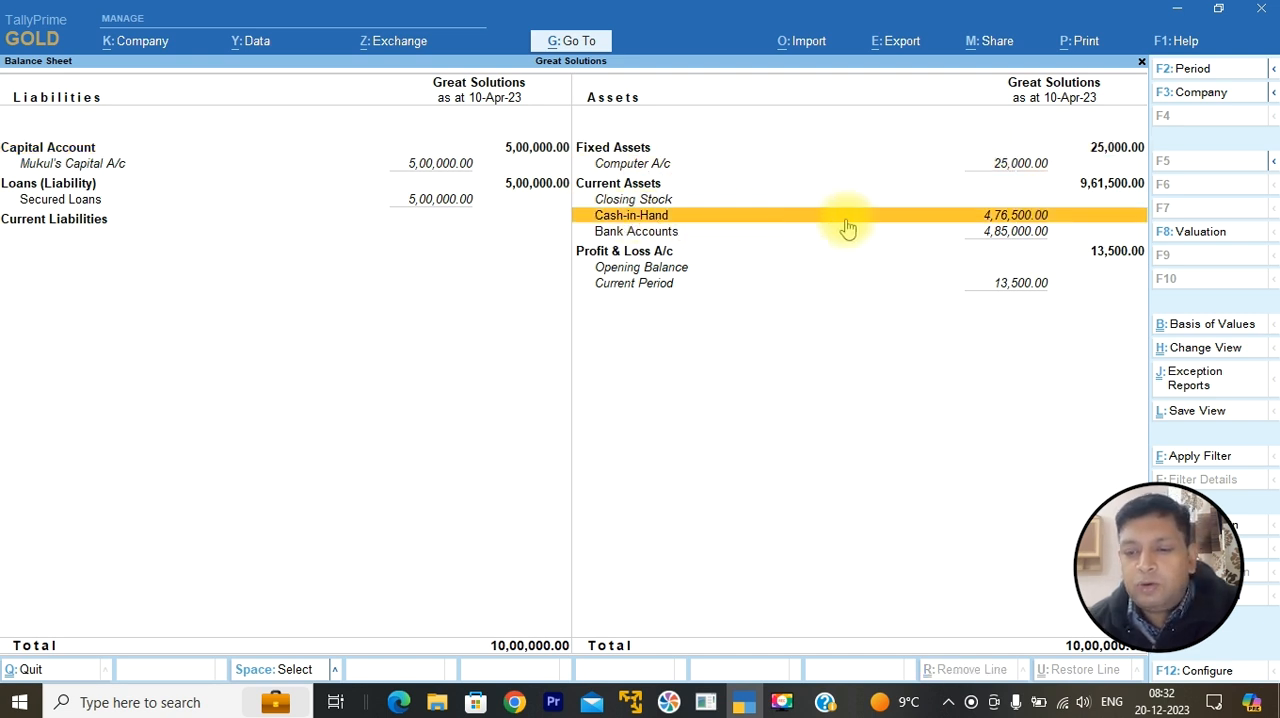
left_click(1018, 238)
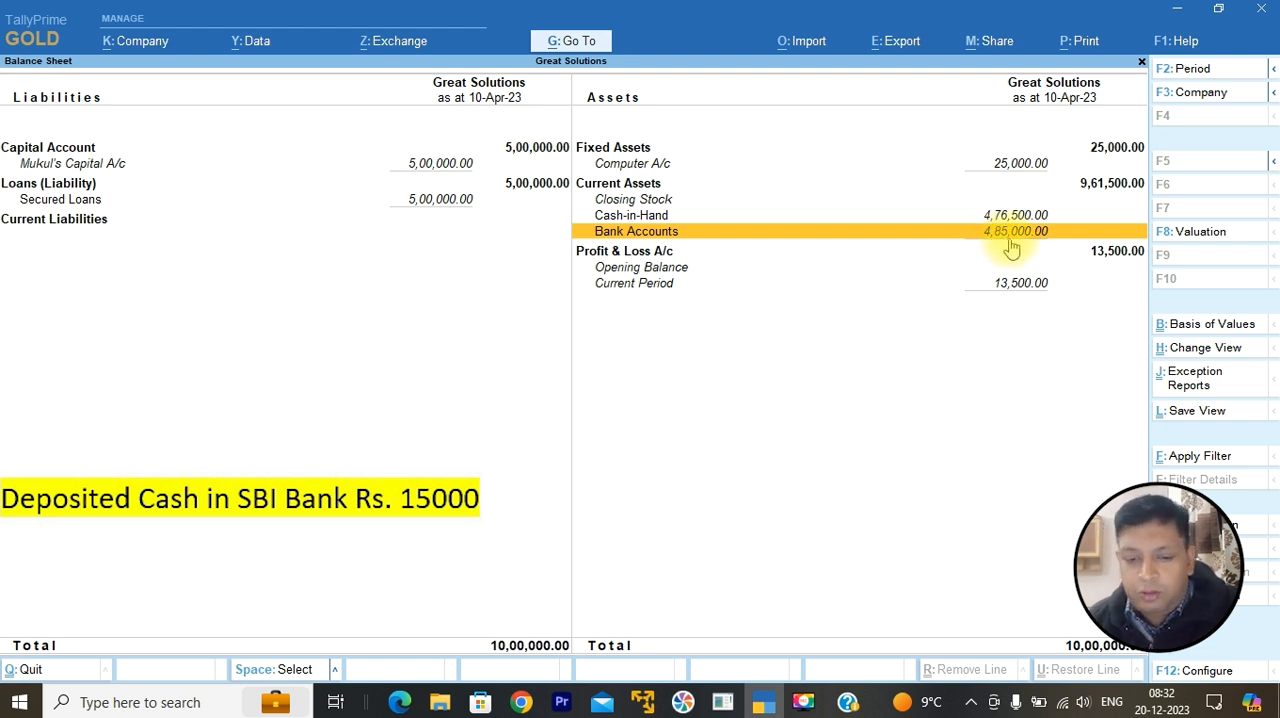
key("Escape")
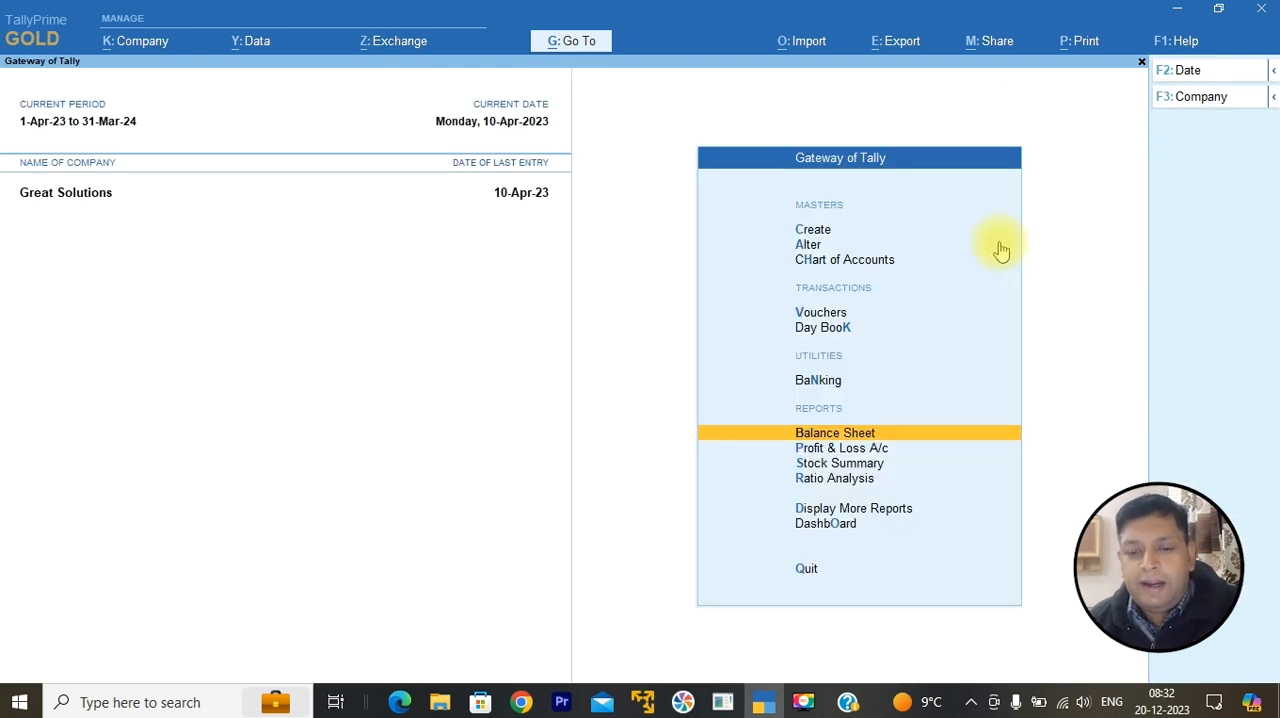
Step: Start a new Contra voucher with the voucher date set to 20-4-2023
left_click(834, 314)
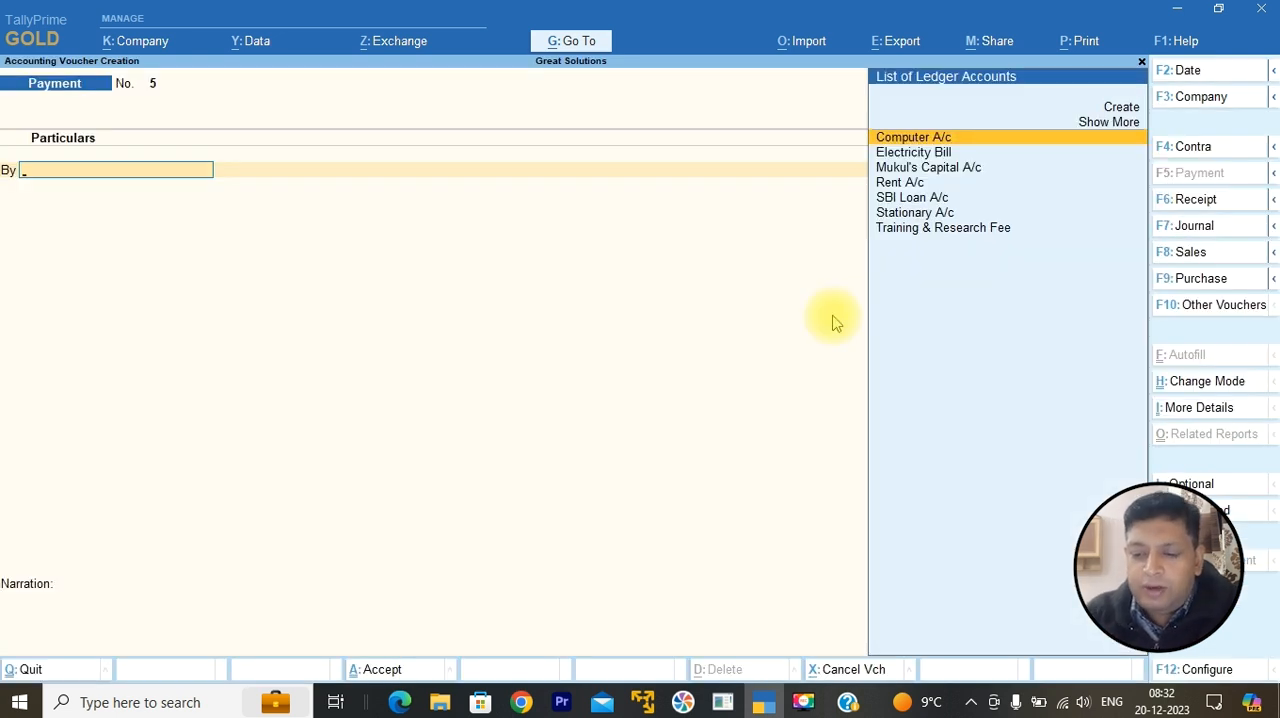
key("F2")
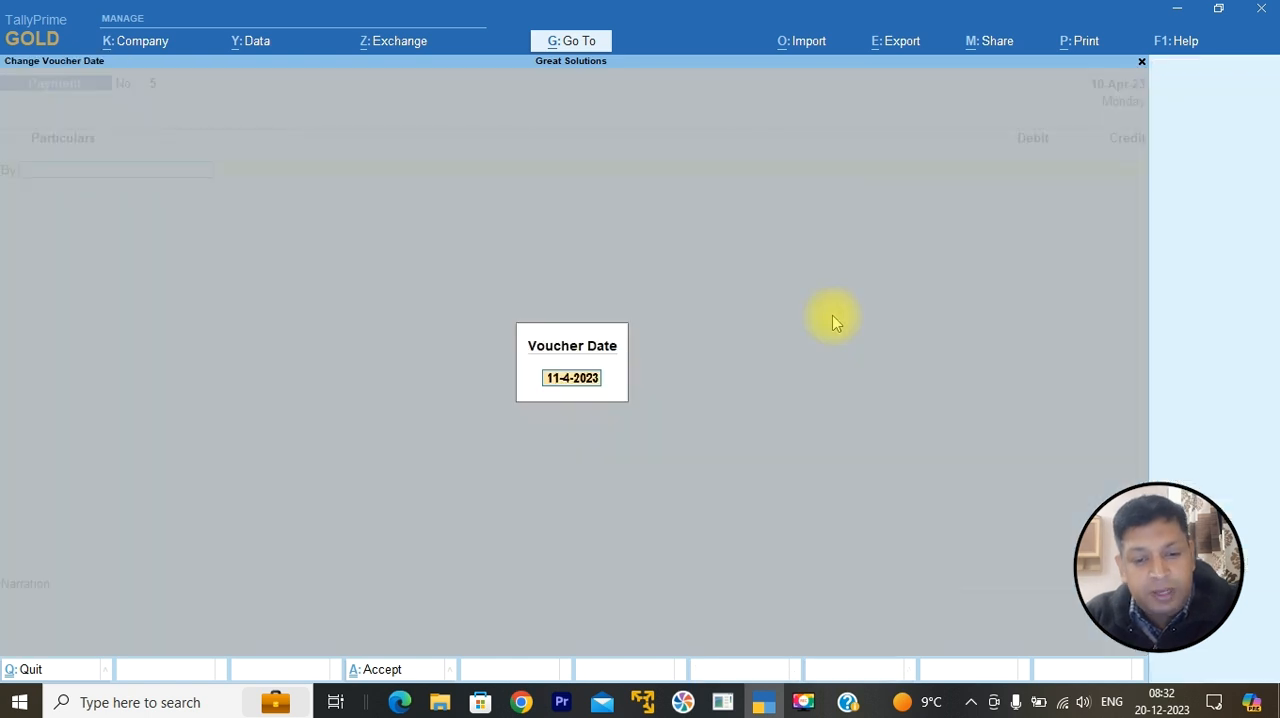
type("20-4-")
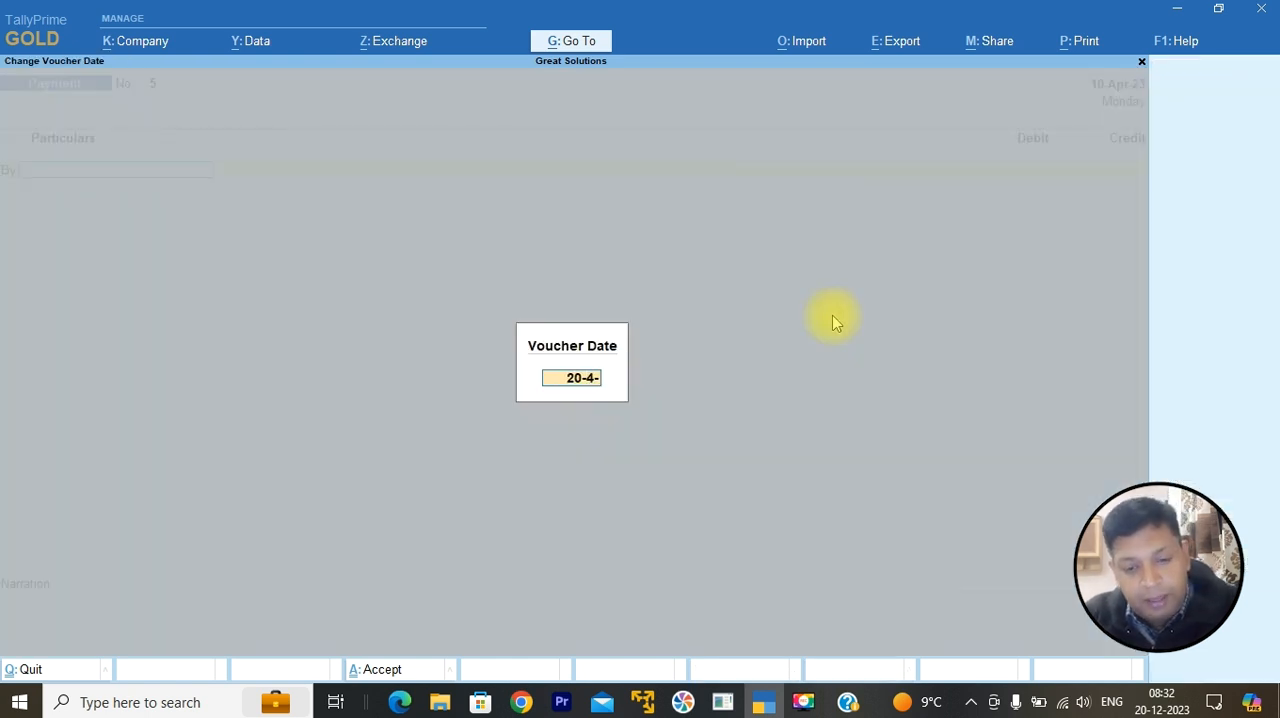
type("2023")
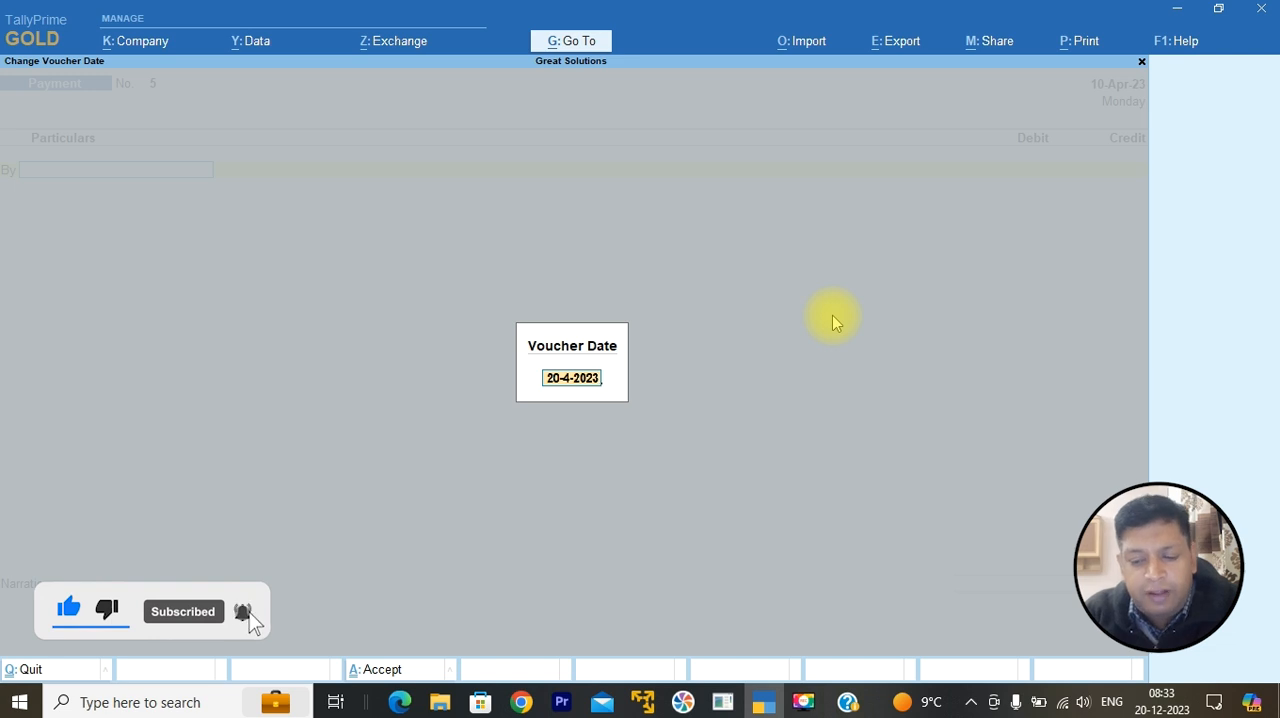
key("Return")
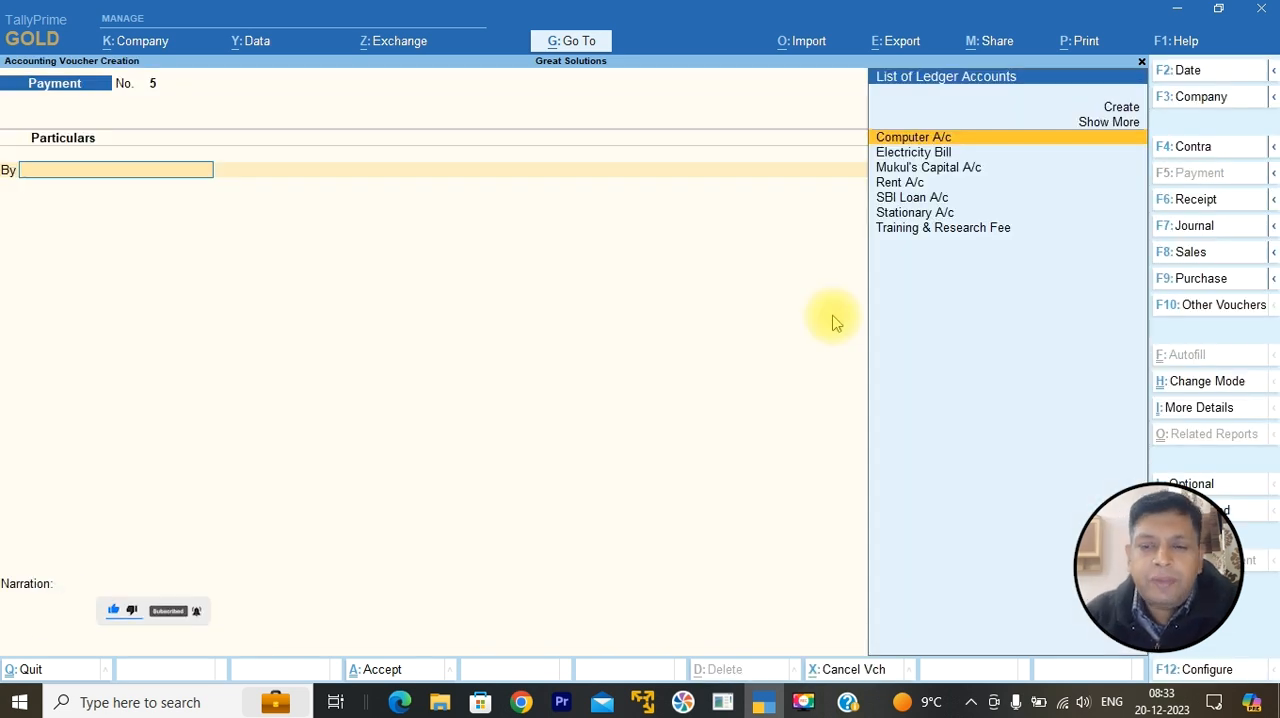
left_click(1193, 158)
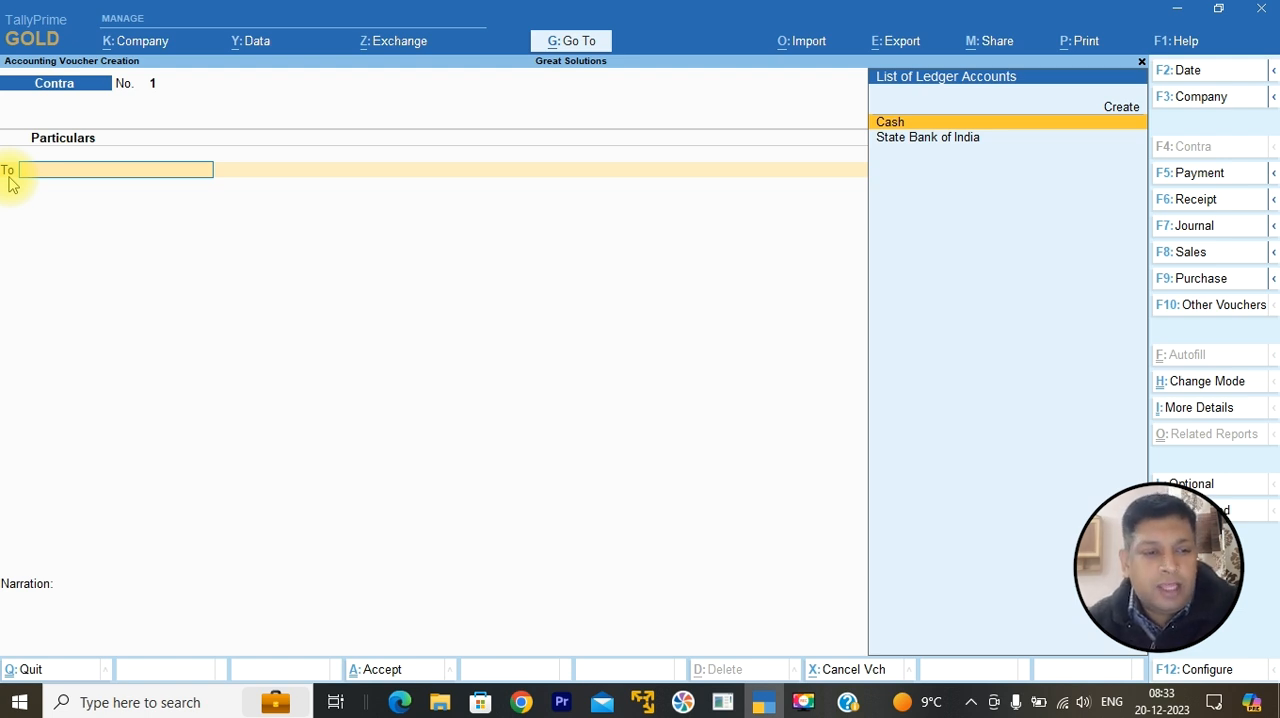
Step: Credit Cash with 15,000 and debit State Bank of India with 15,000 in the Contra voucher
left_click(890, 123)
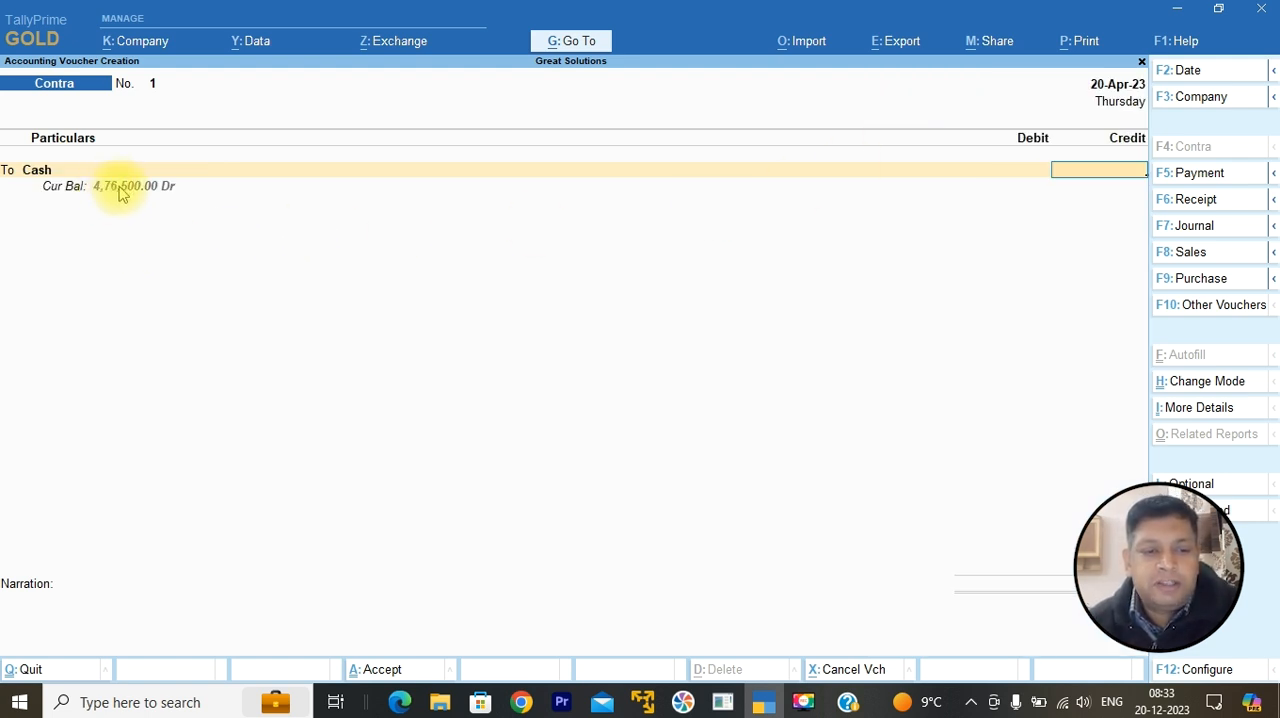
type("15000")
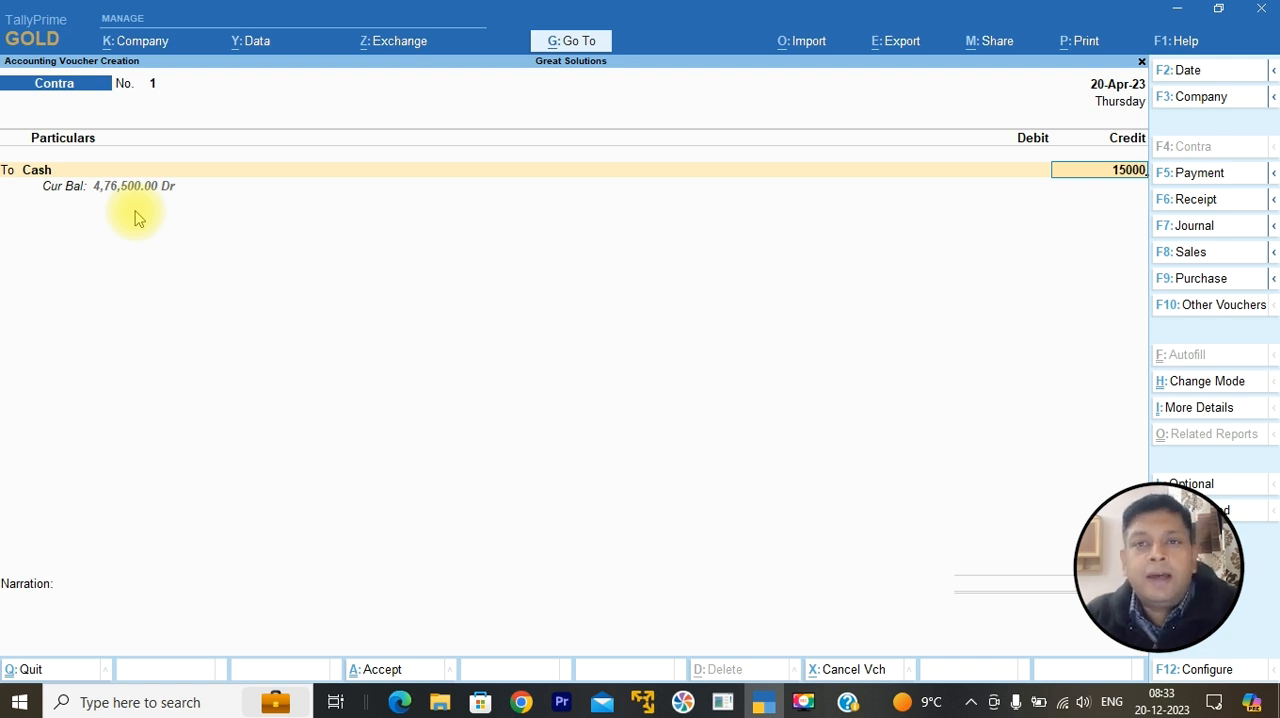
key("Return")
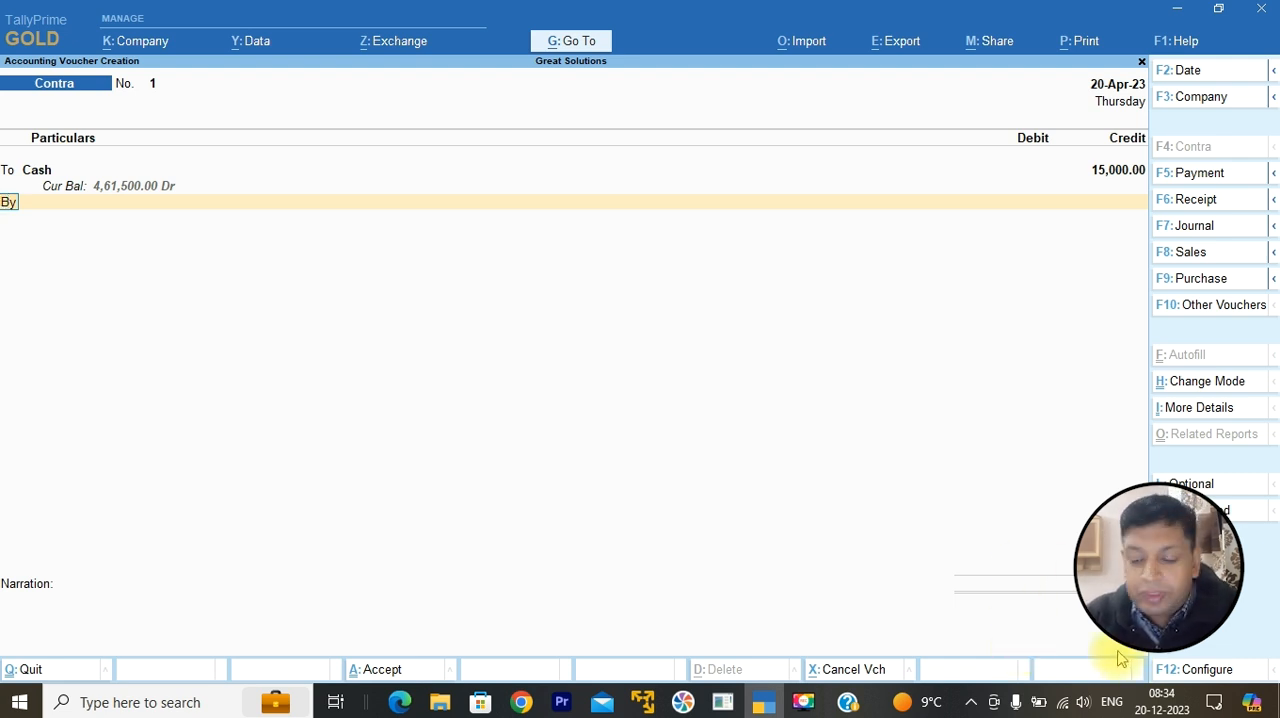
key("Return")
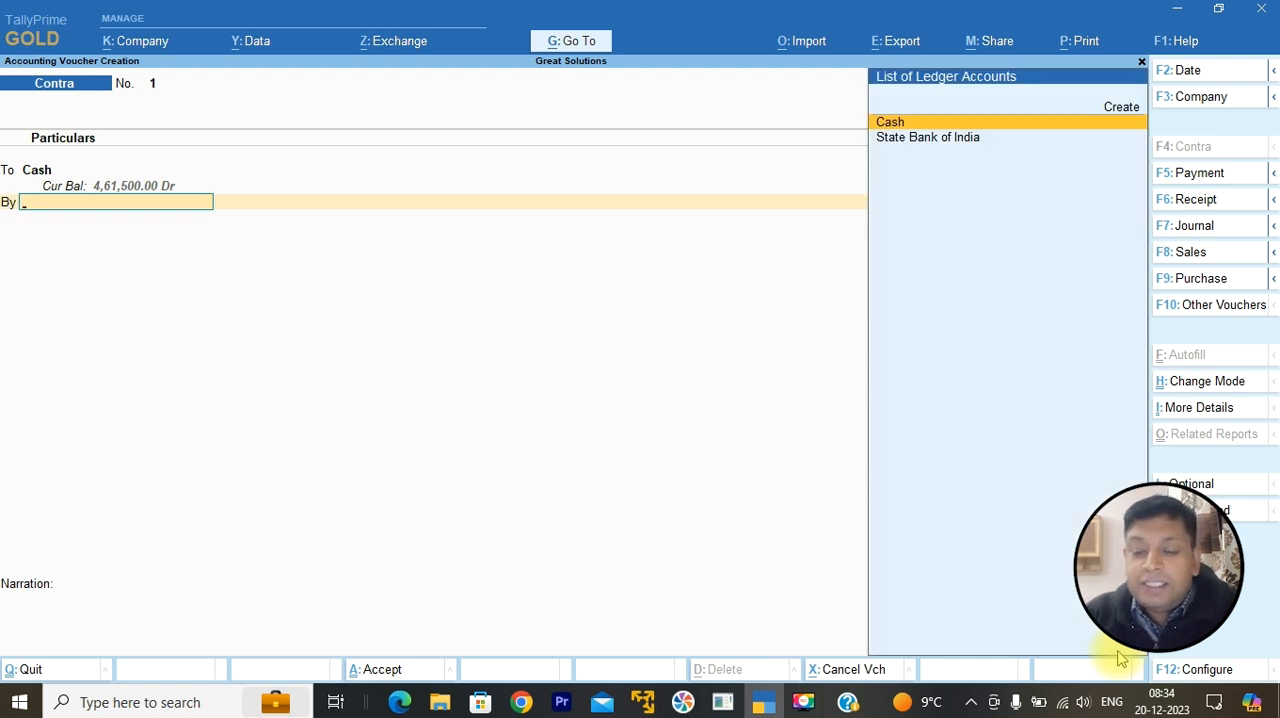
key("Down")
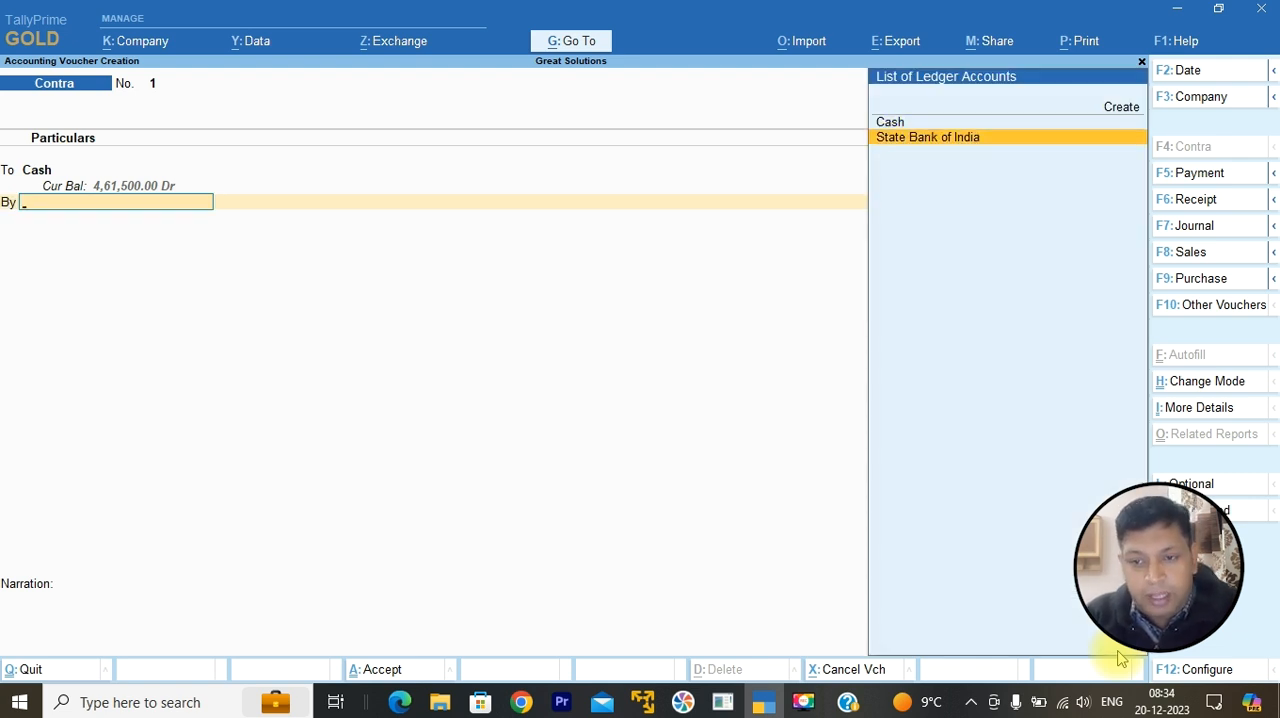
key("Return")
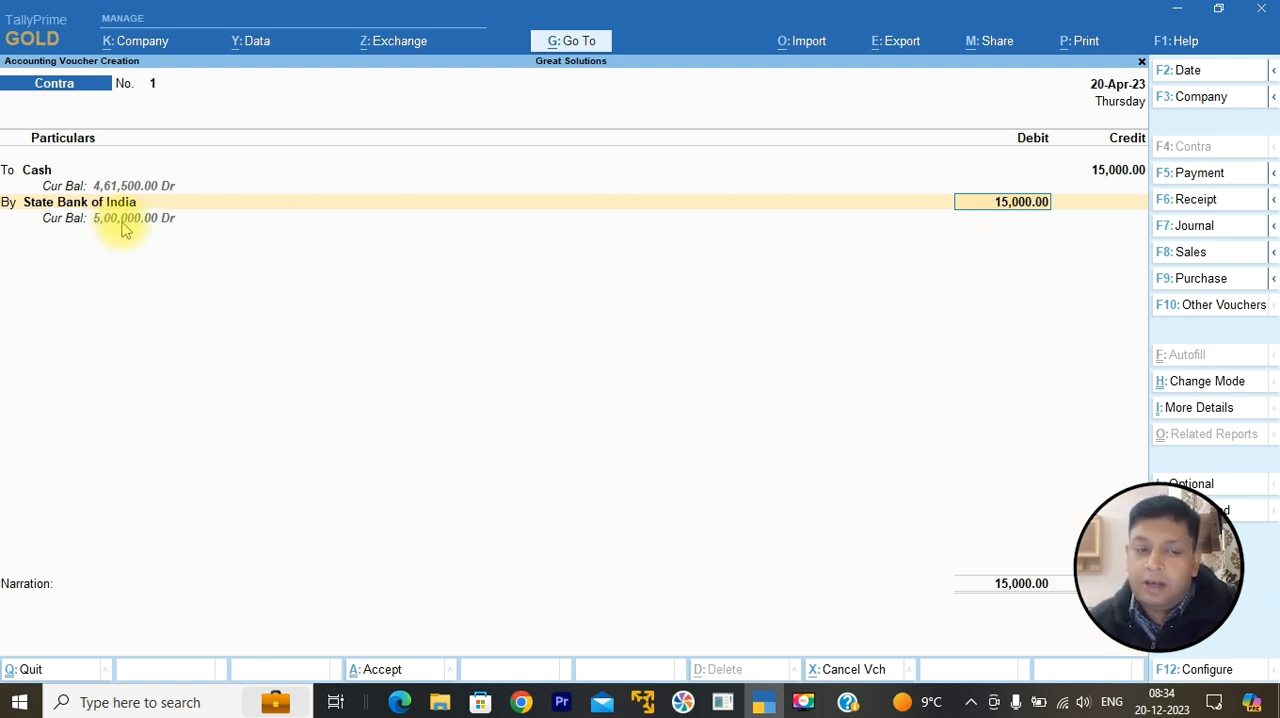
key("Return")
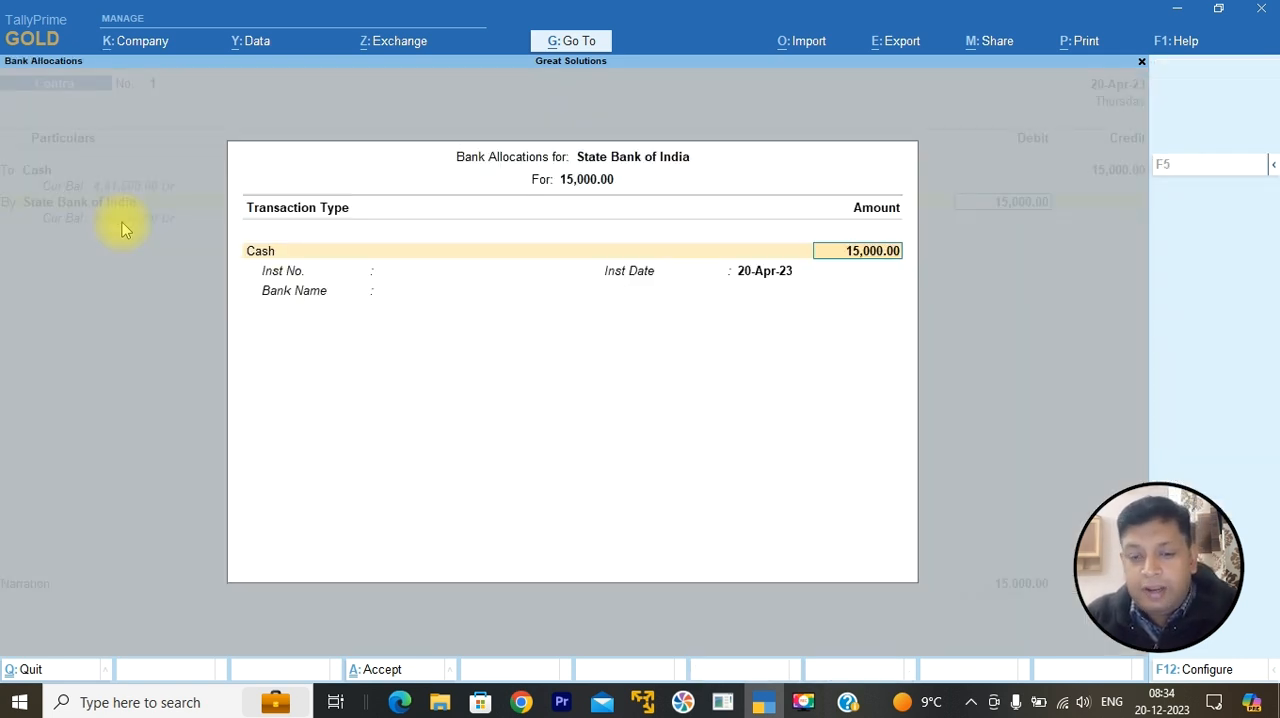
Step: Record the cash denominations for the 15,000 bank allocation as 30 notes of 500
key("Return")
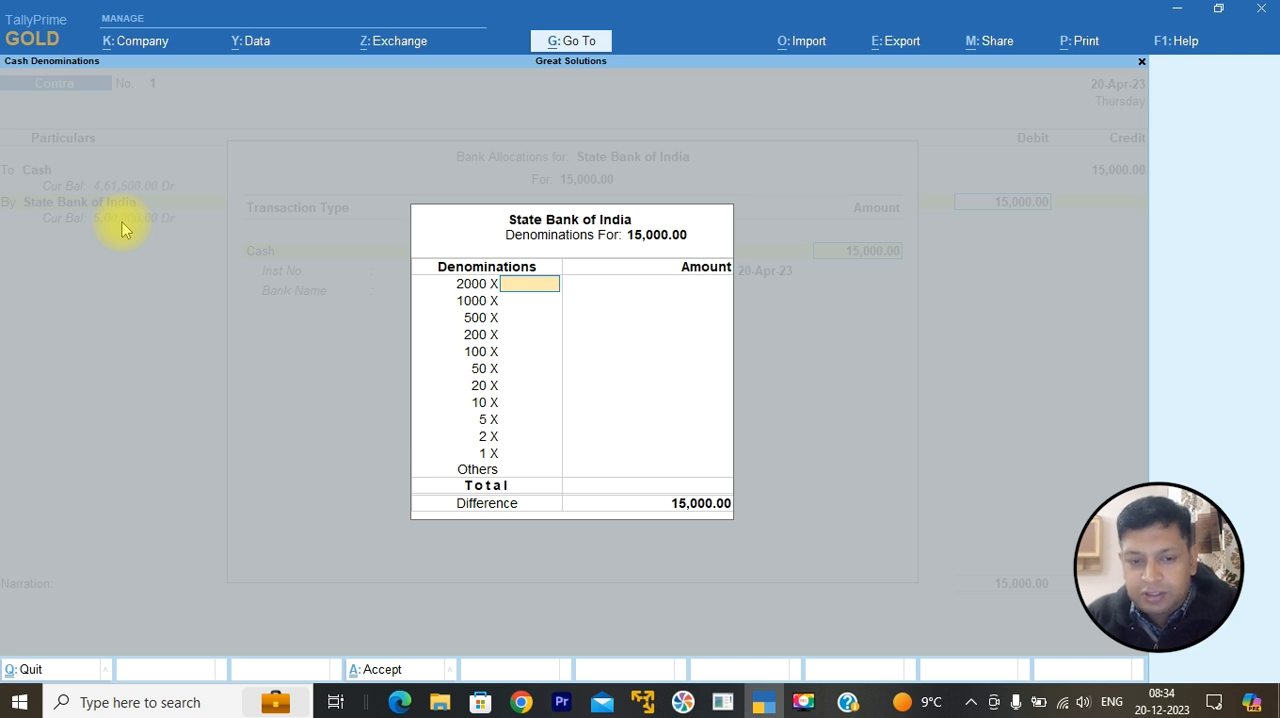
key("Return")
key("Return")
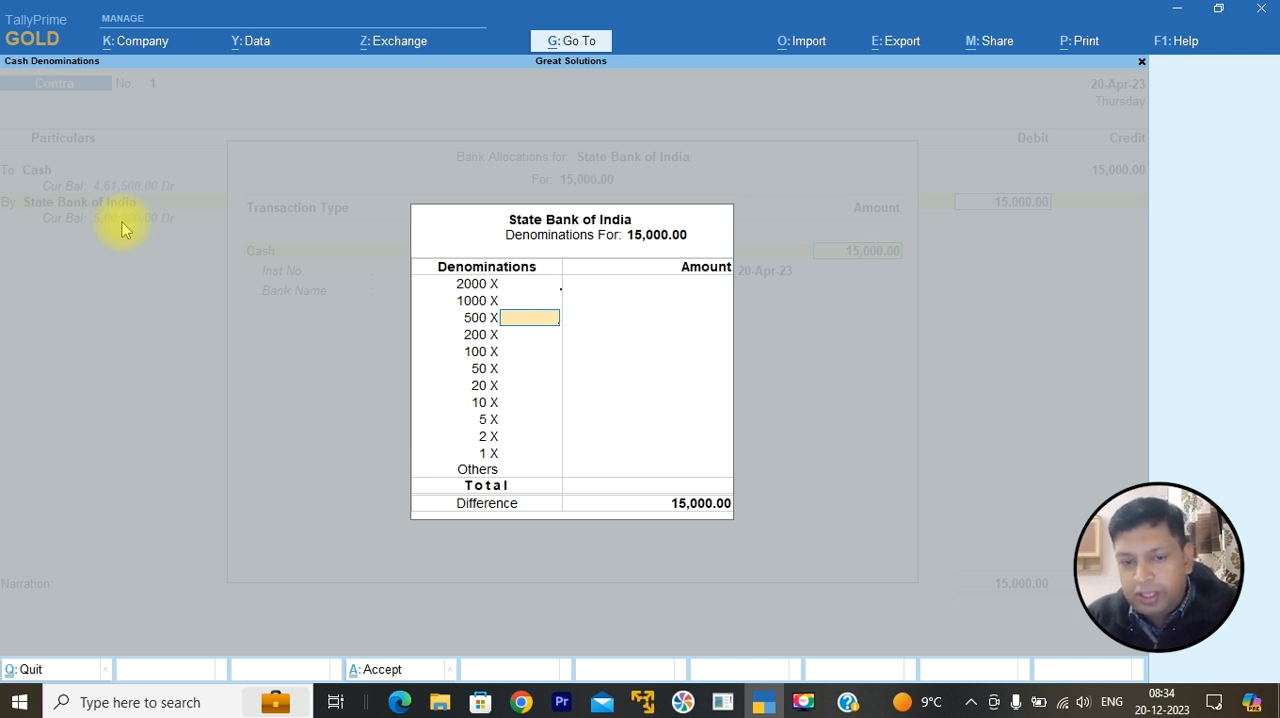
type("3")
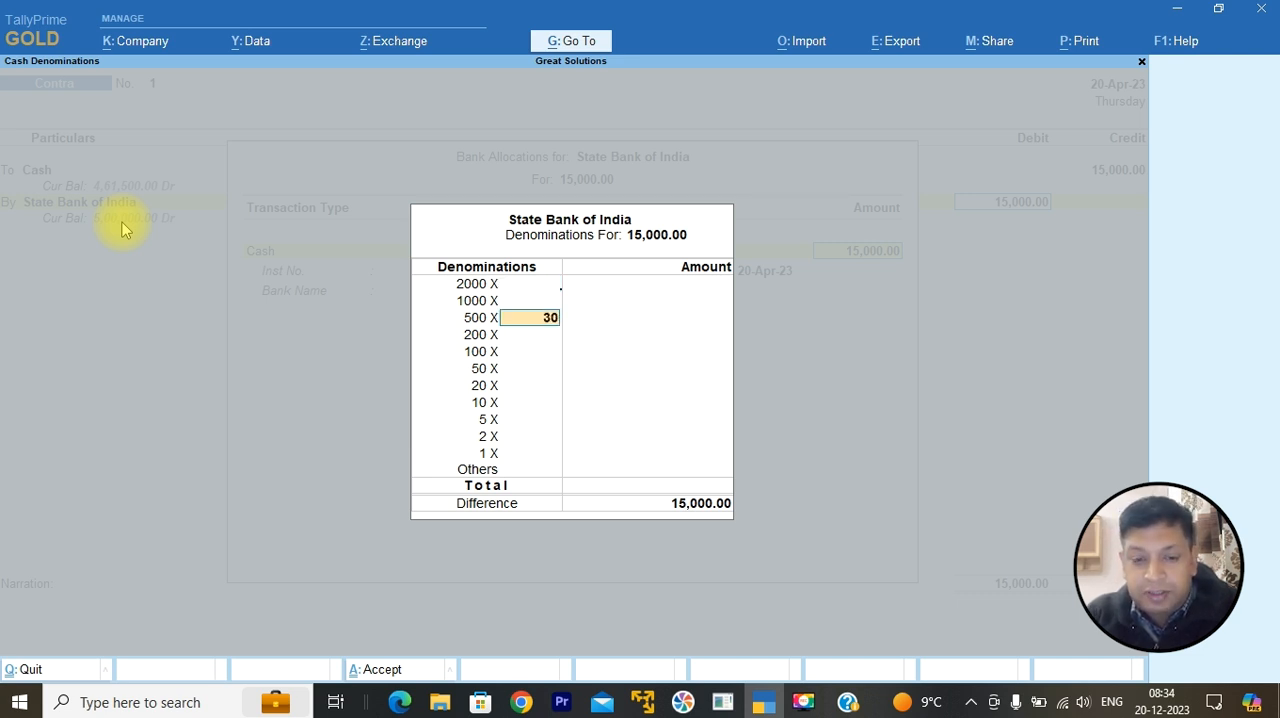
type("0")
key("Return")
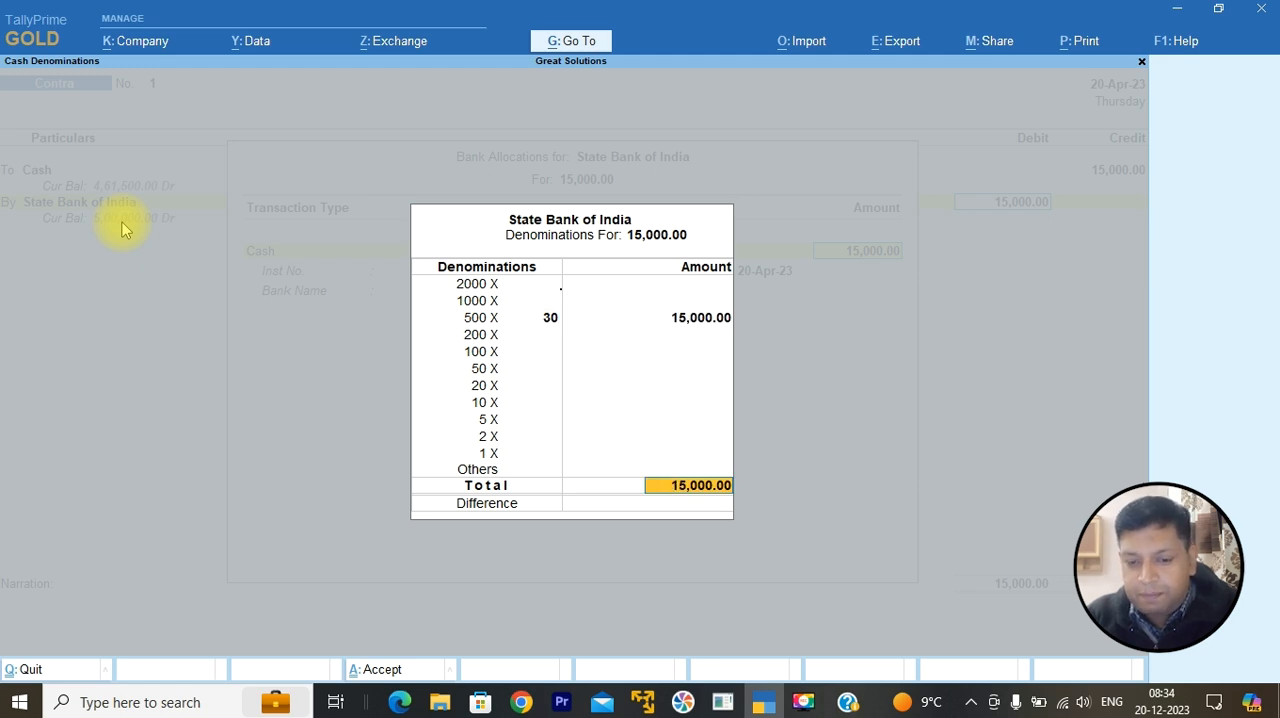
key("Return")
Step: Set the bank name in the allocation to State Bank of India (India) and complete the allocation
type("St")
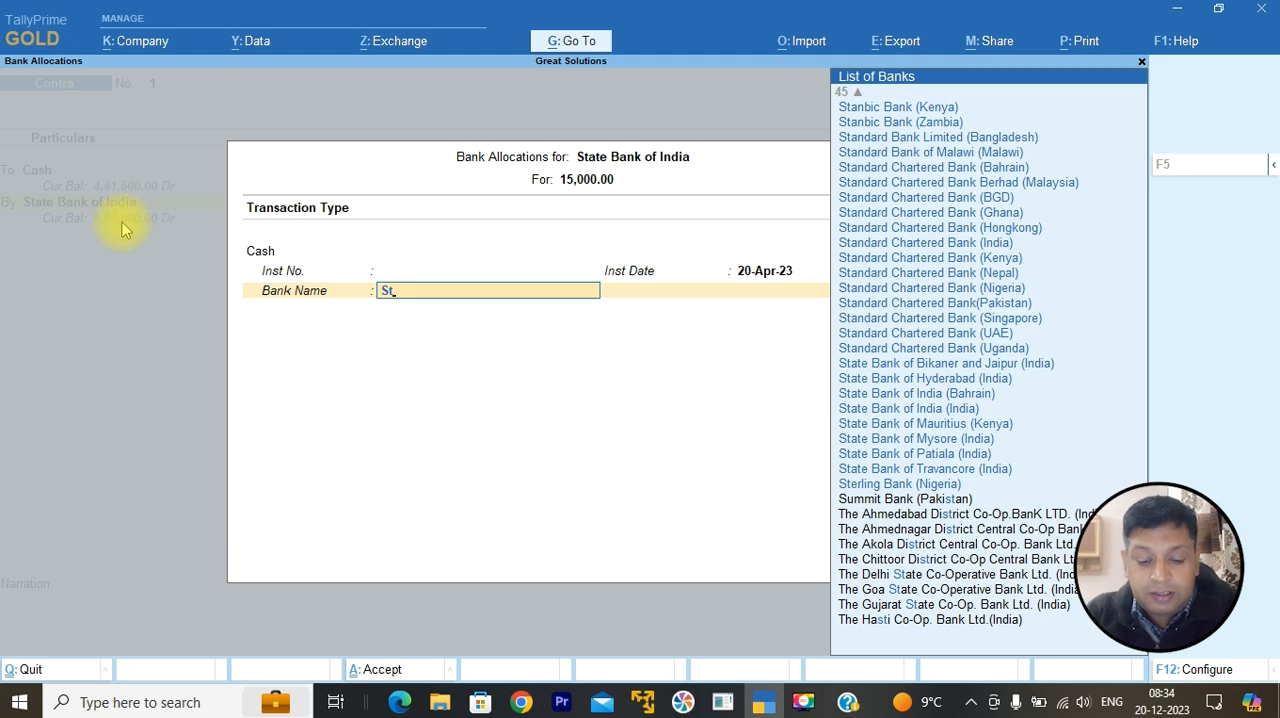
type("ate")
key("Down")
key("Down")
key("Down")
key("Down")
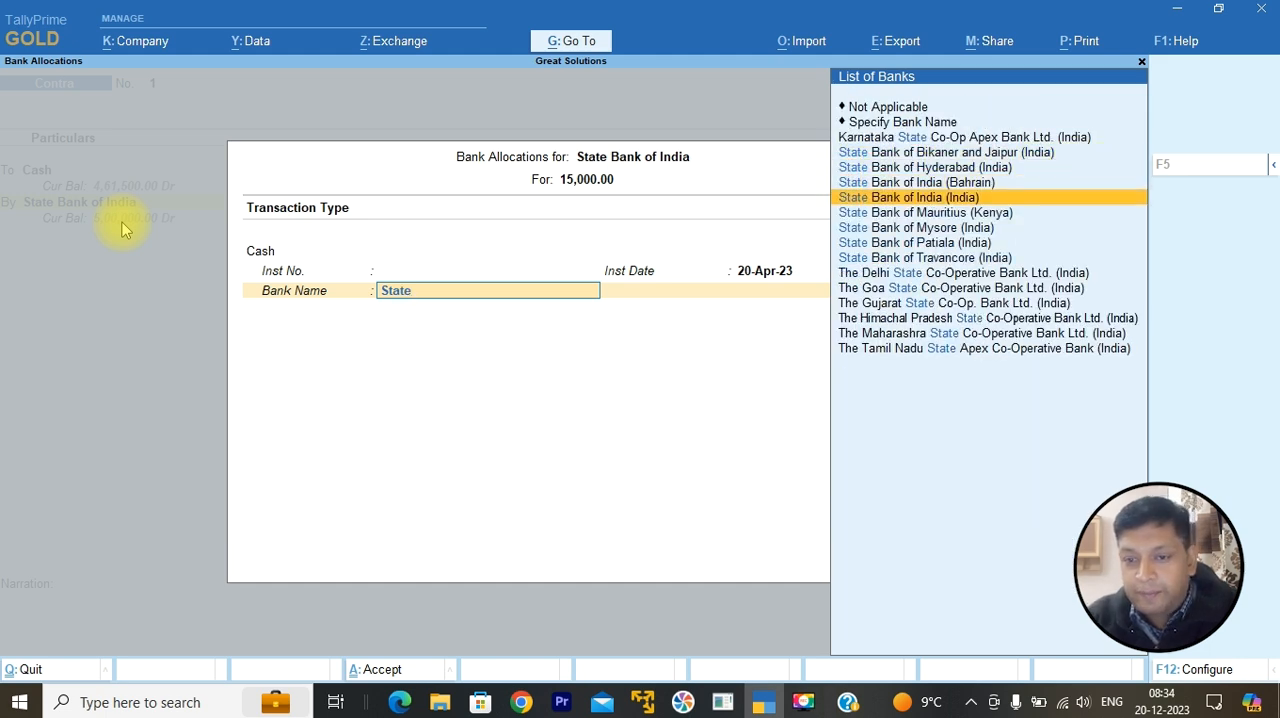
key("Return")
Step: Add the narration "Cash deposit into bank.", save the Contra voucher and leave voucher creation
type("Cash")
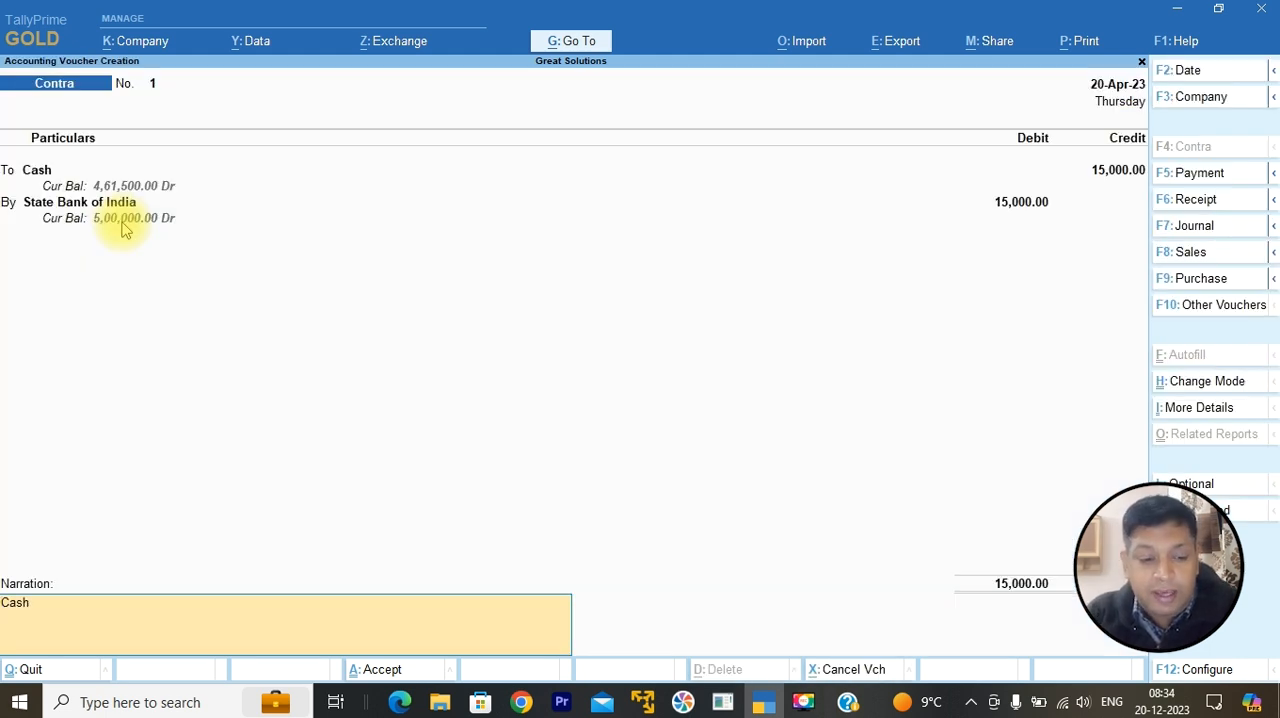
key("BackSpace")
key("BackSpace")
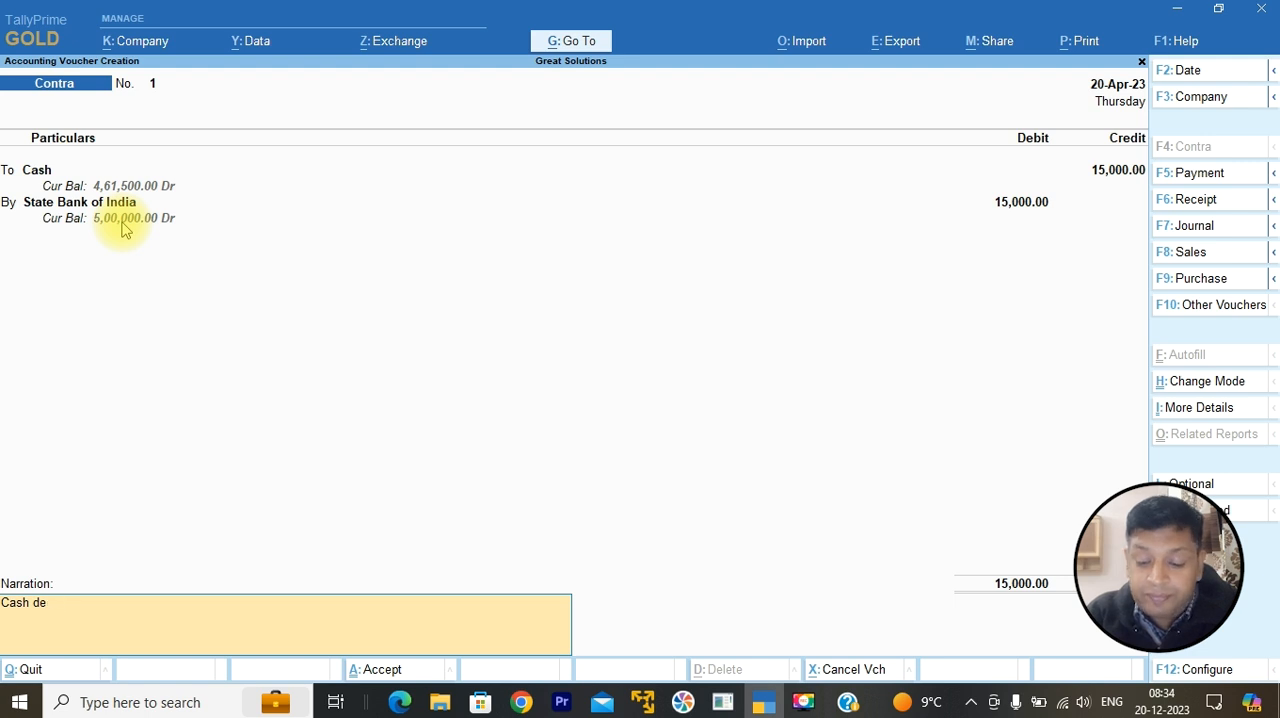
type("posit into bank.")
key("Return")
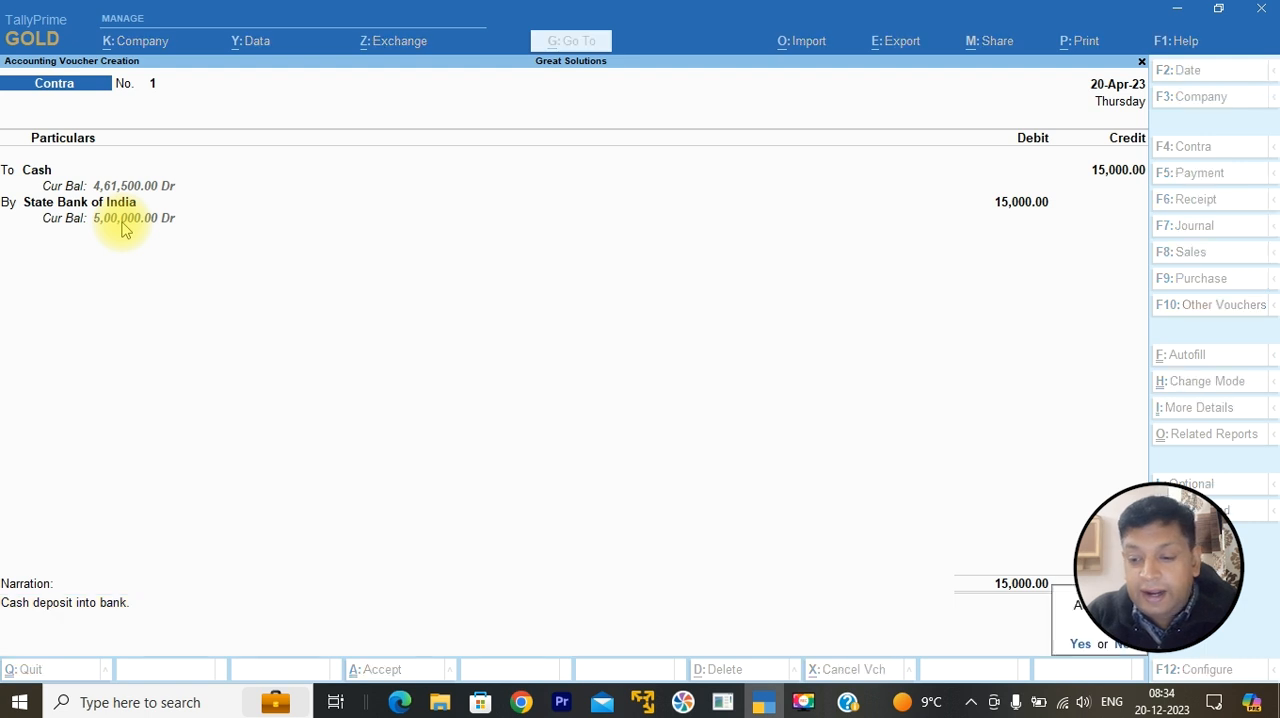
key("Return")
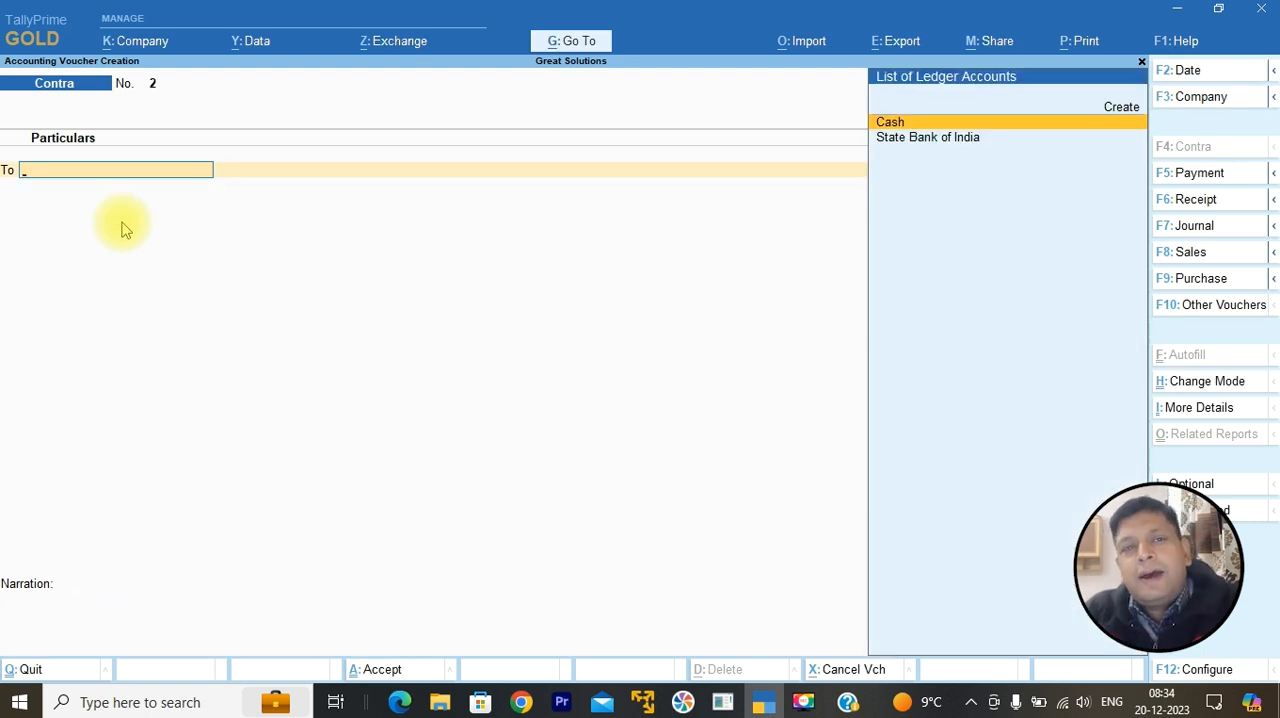
key("Escape")
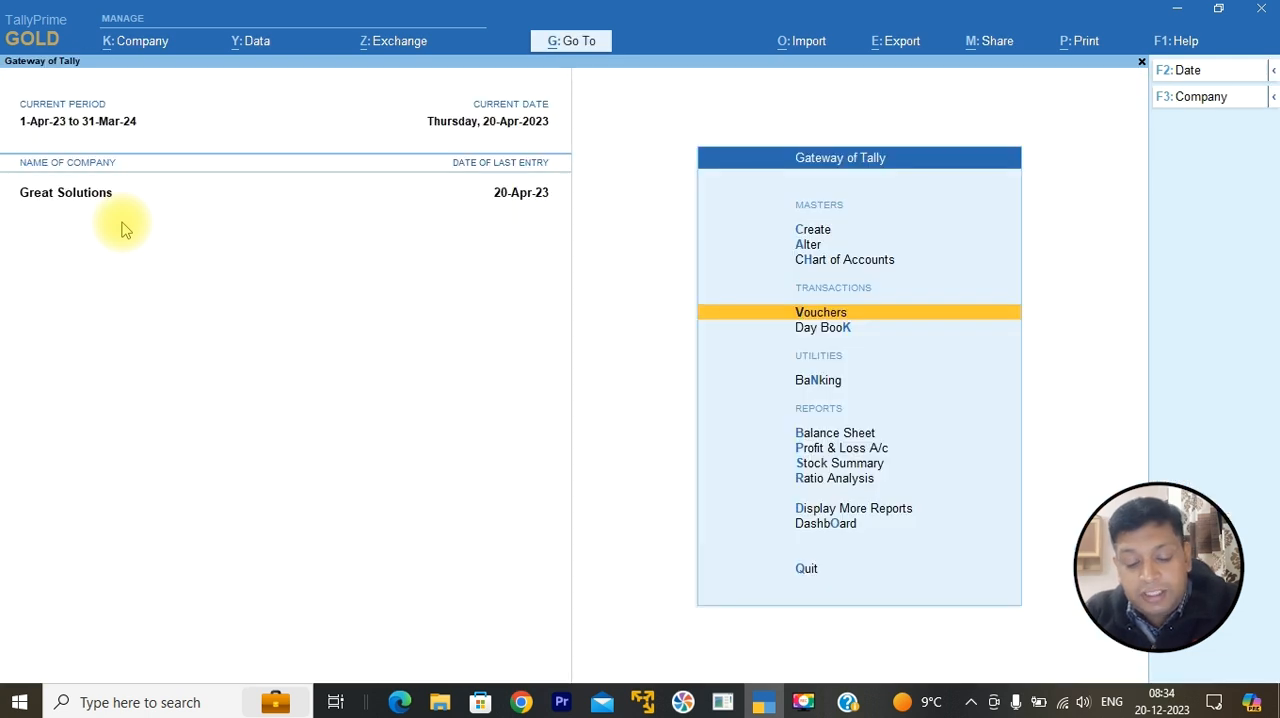
Step: Check the Bank Accounts group summary and the Cash-in-Hand entry from the Balance Sheet
key("b")
key("alt+F5")
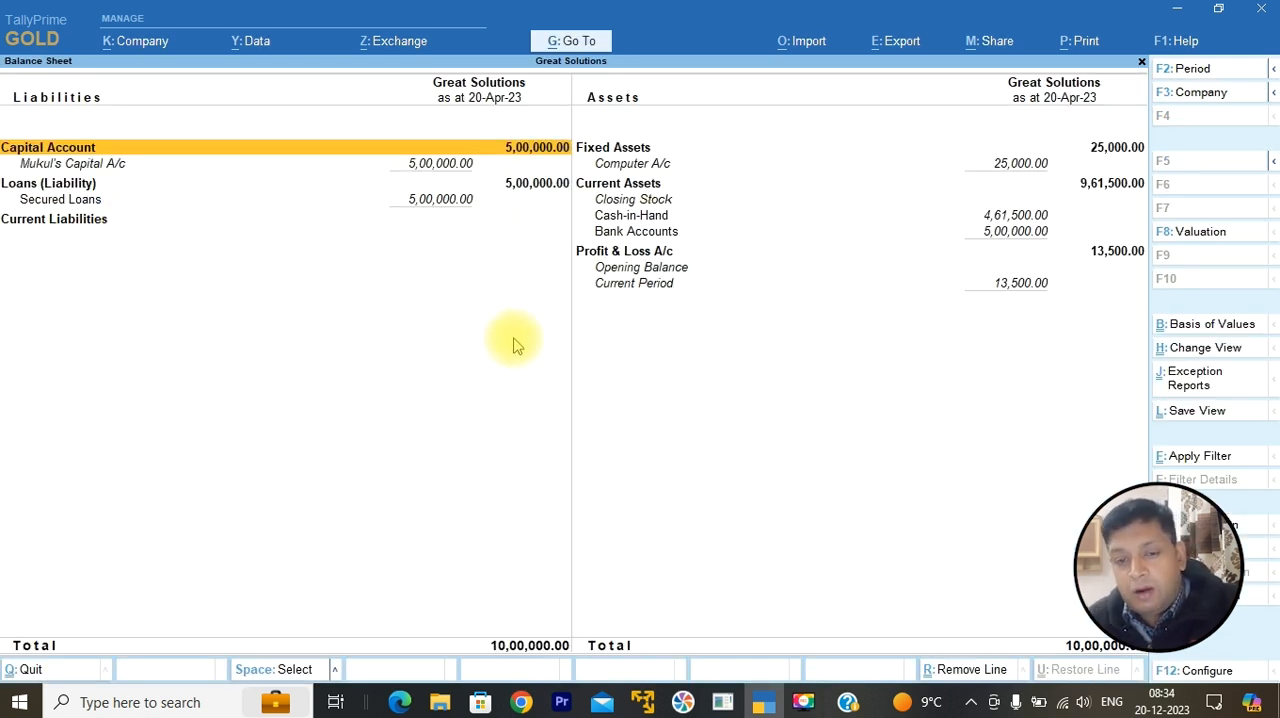
left_click(1010, 228)
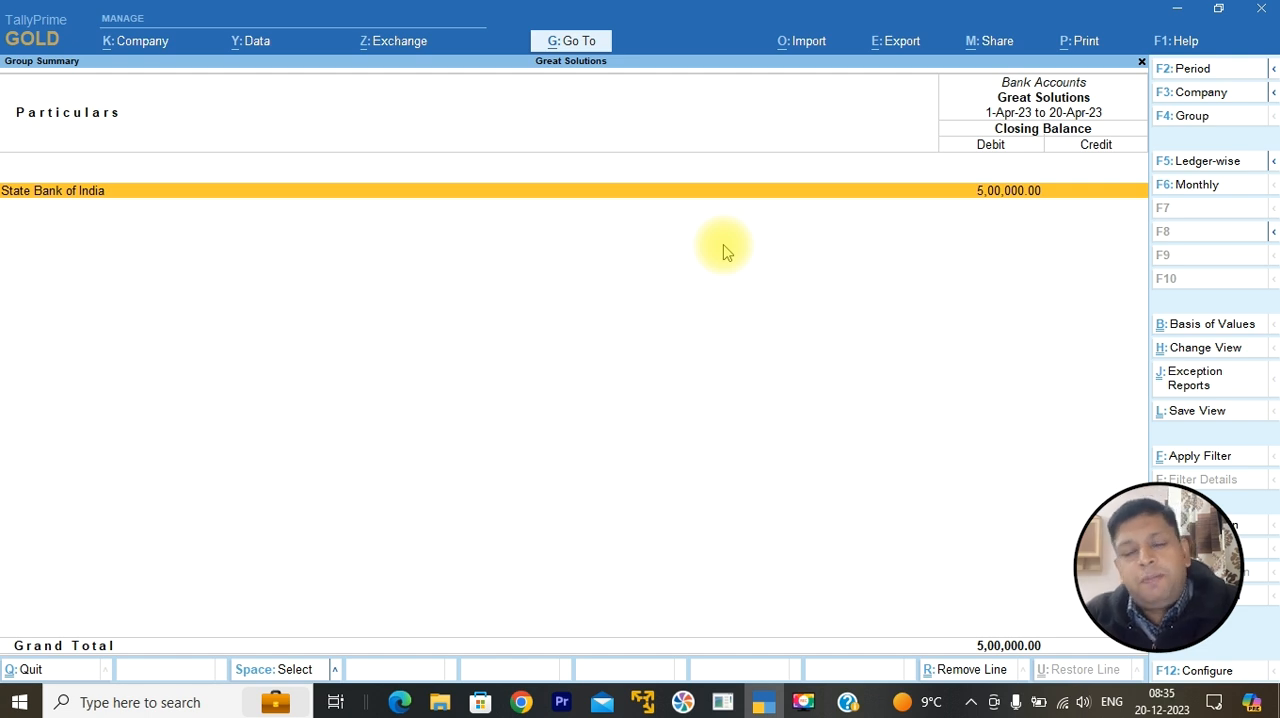
key("Escape")
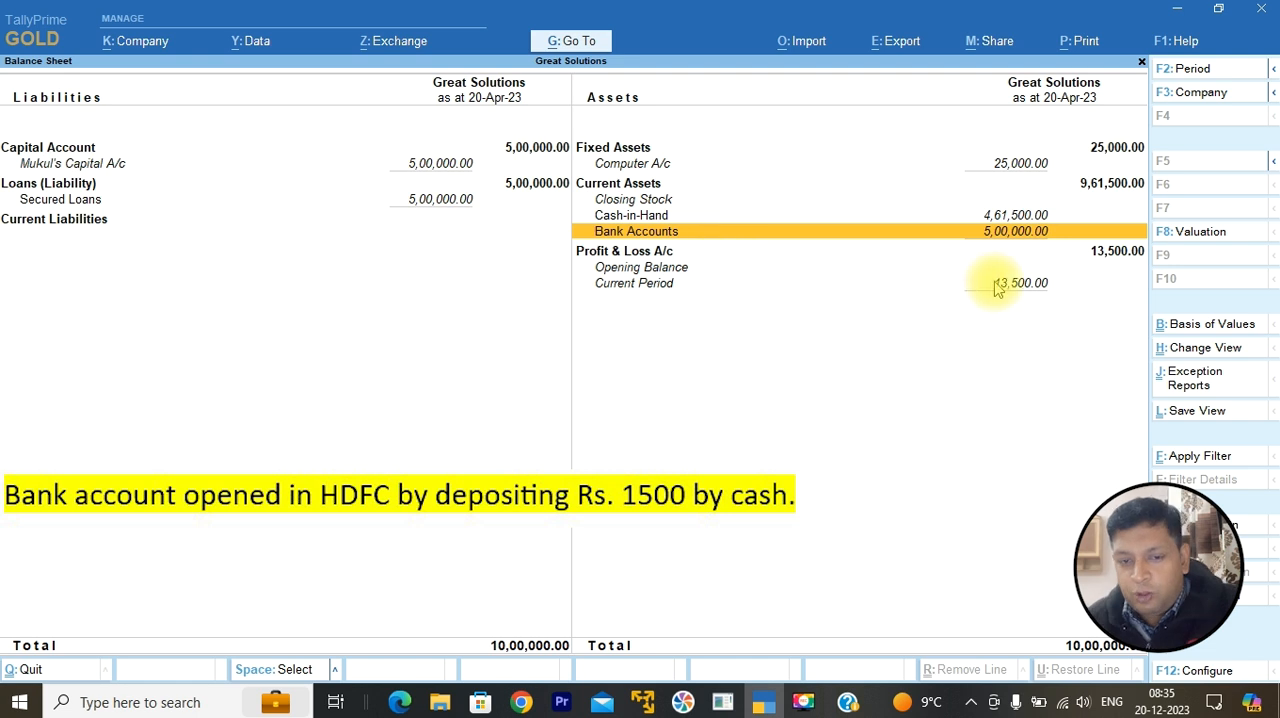
left_click(1016, 218)
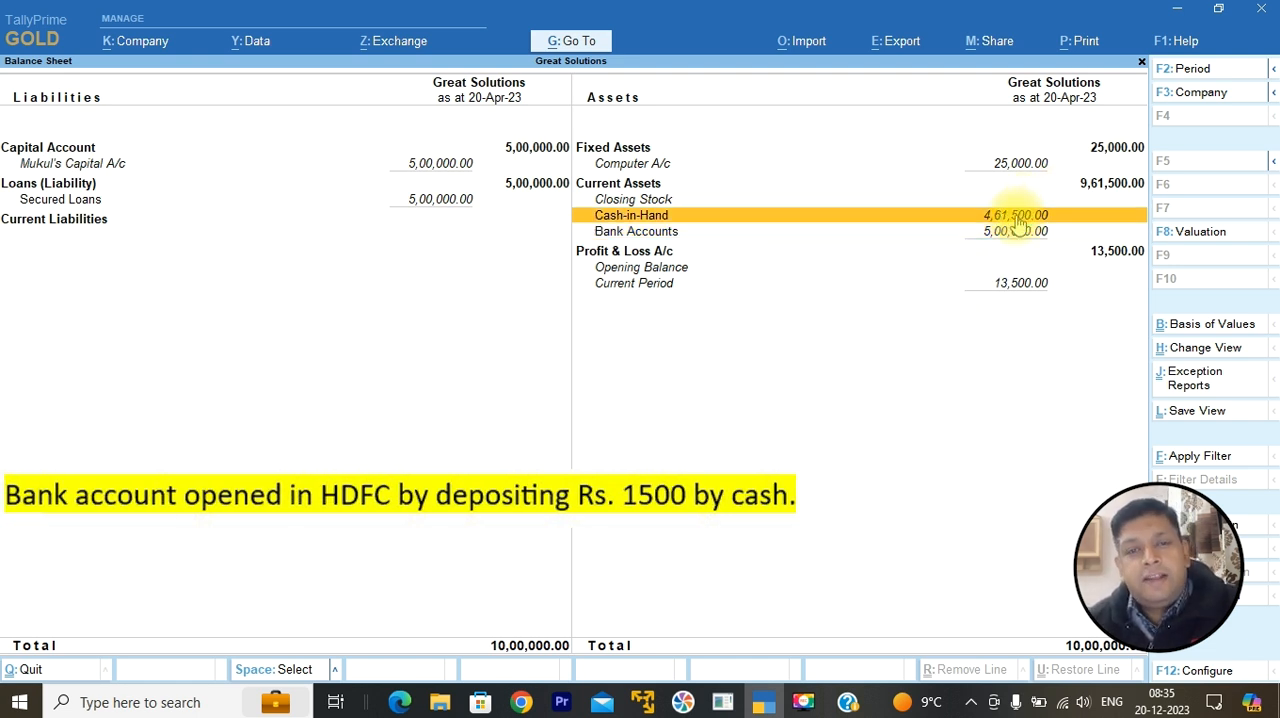
Step: Start a new Contra voucher from the main menu and credit Cash with 1,500
key("Escape")
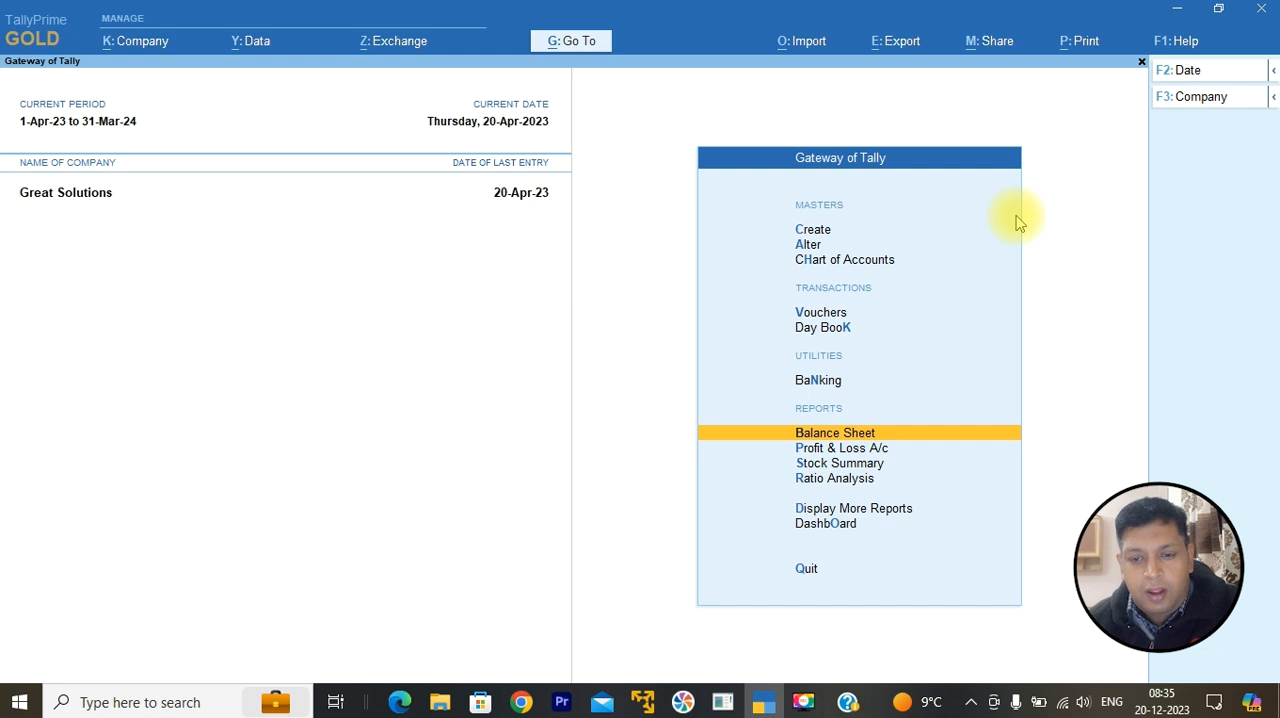
left_click(838, 316)
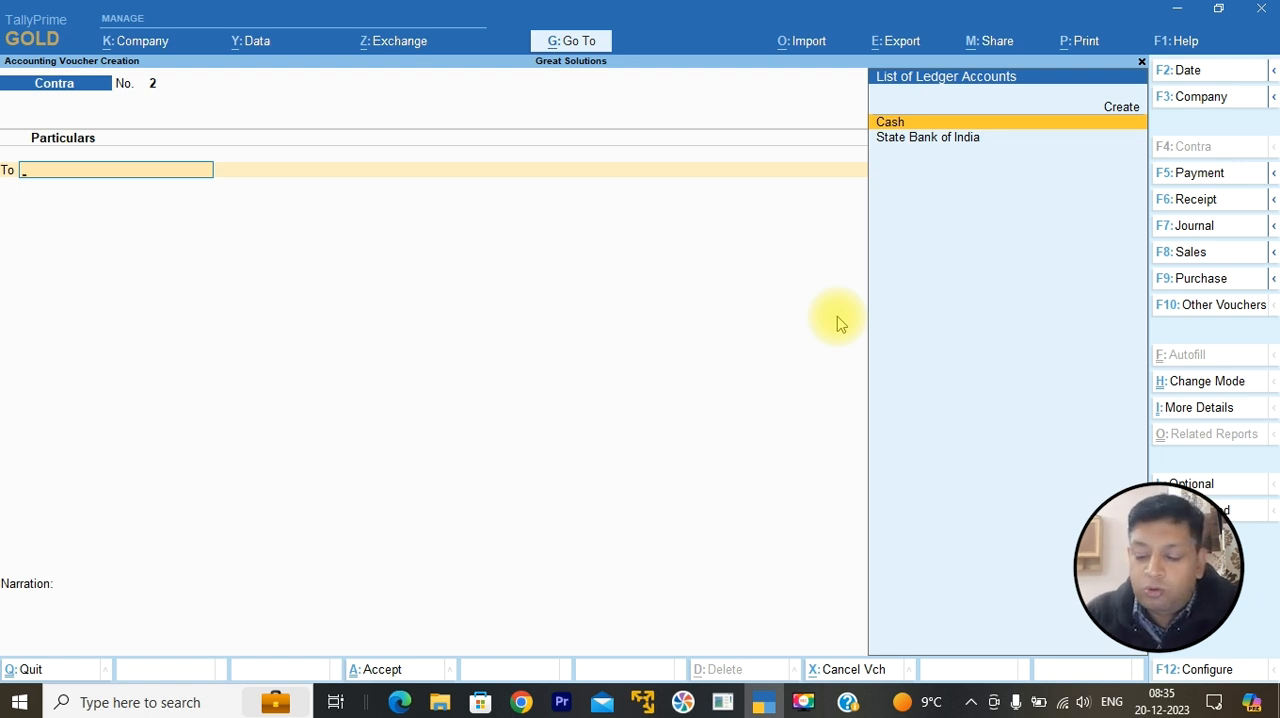
key("Return")
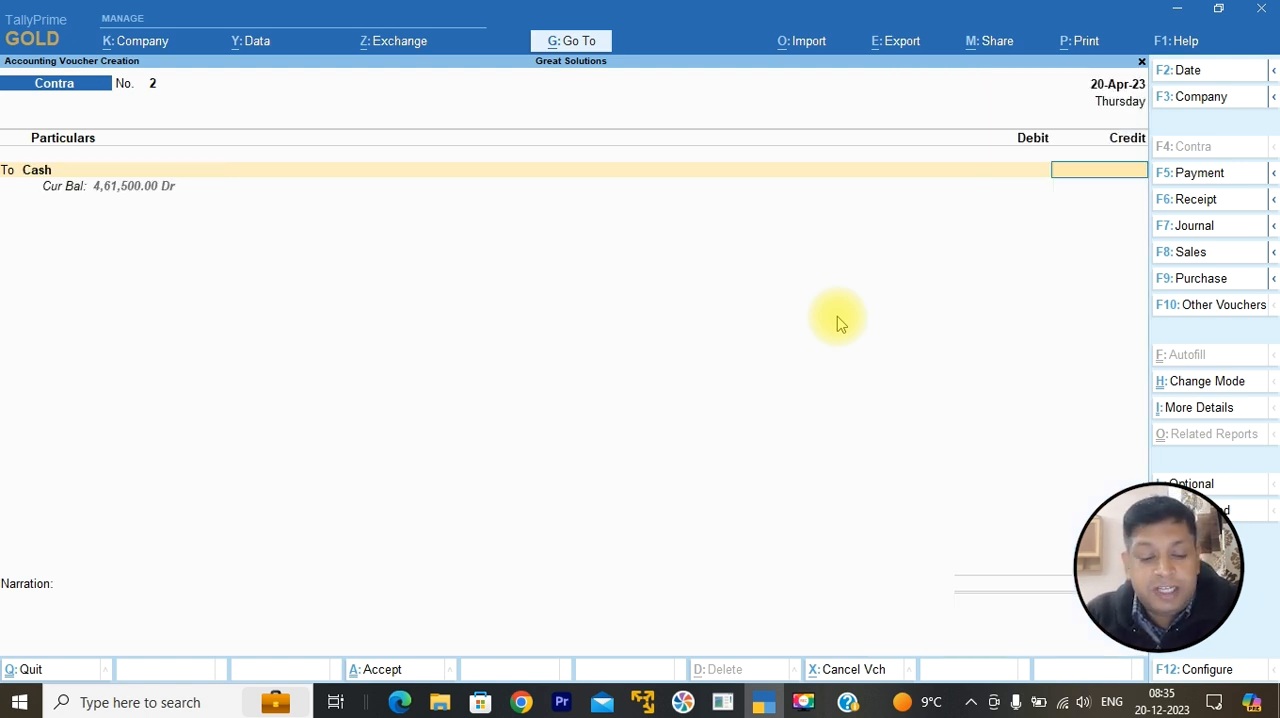
type("1500")
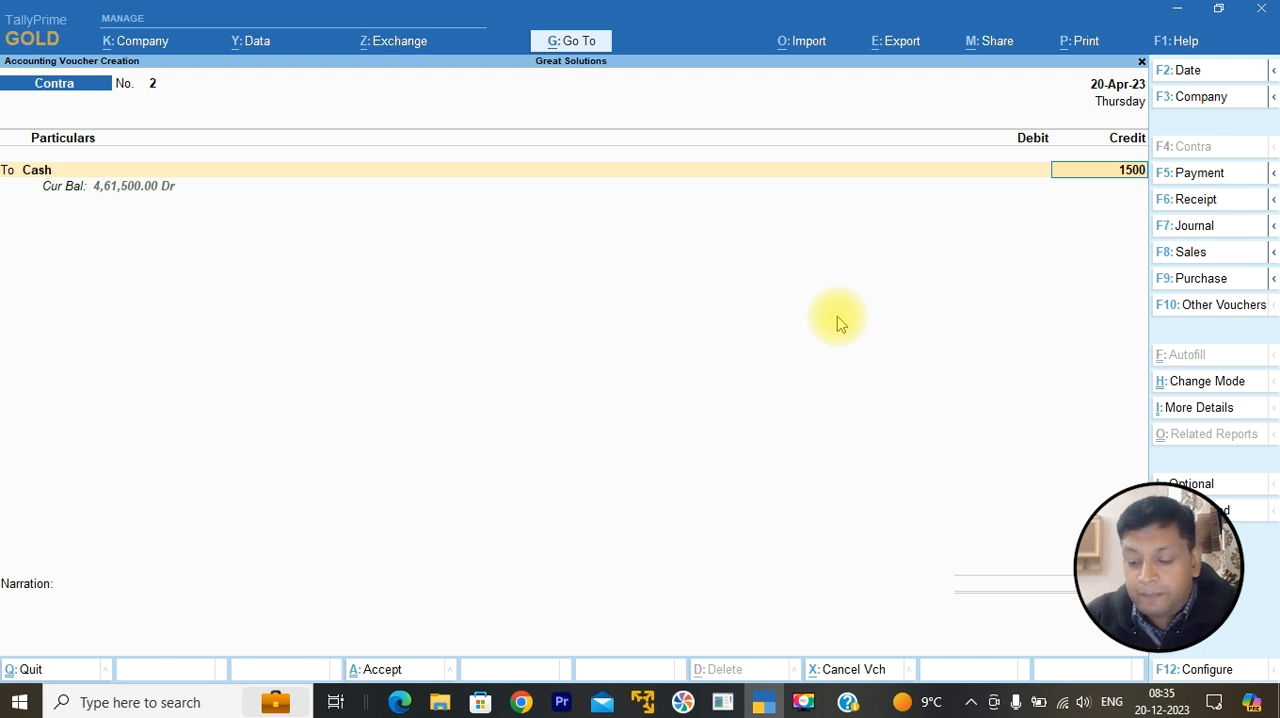
key("Return")
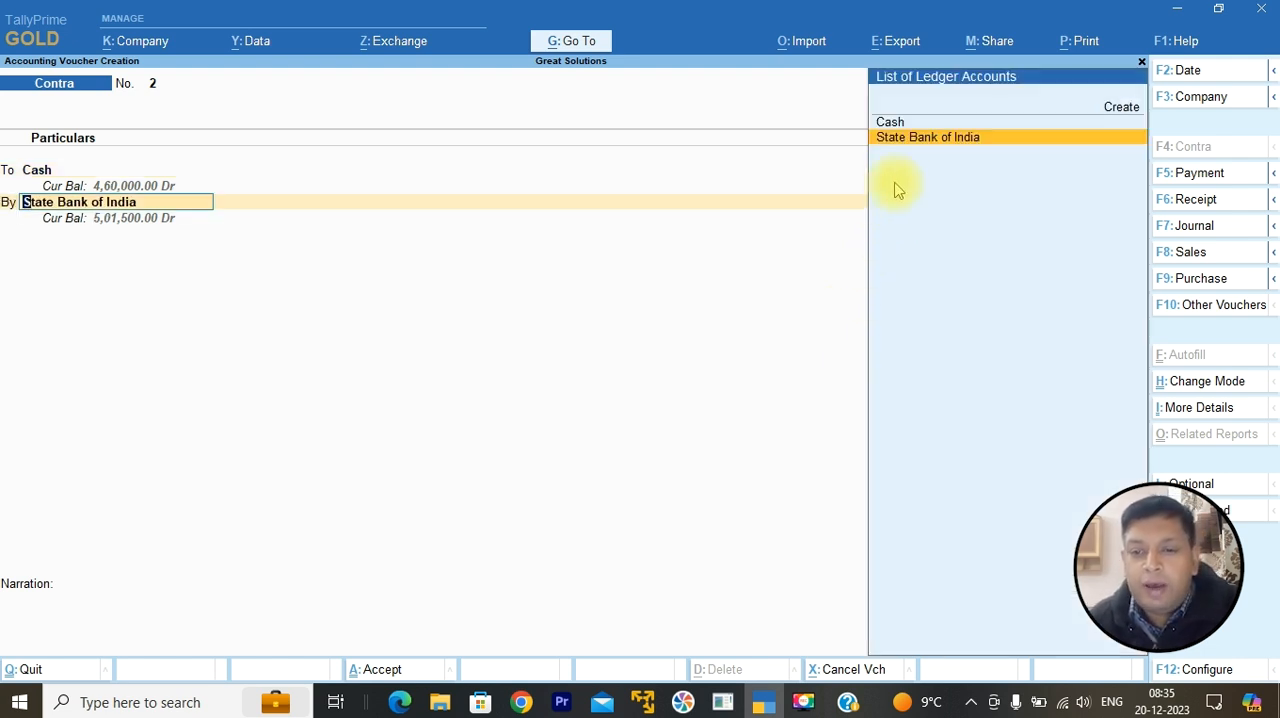
Step: Create a new ledger named HDFC Bank for the debit line and place it under the Bank Accounts group
left_click(1122, 107)
type("HDFC Bank")
key("Return")
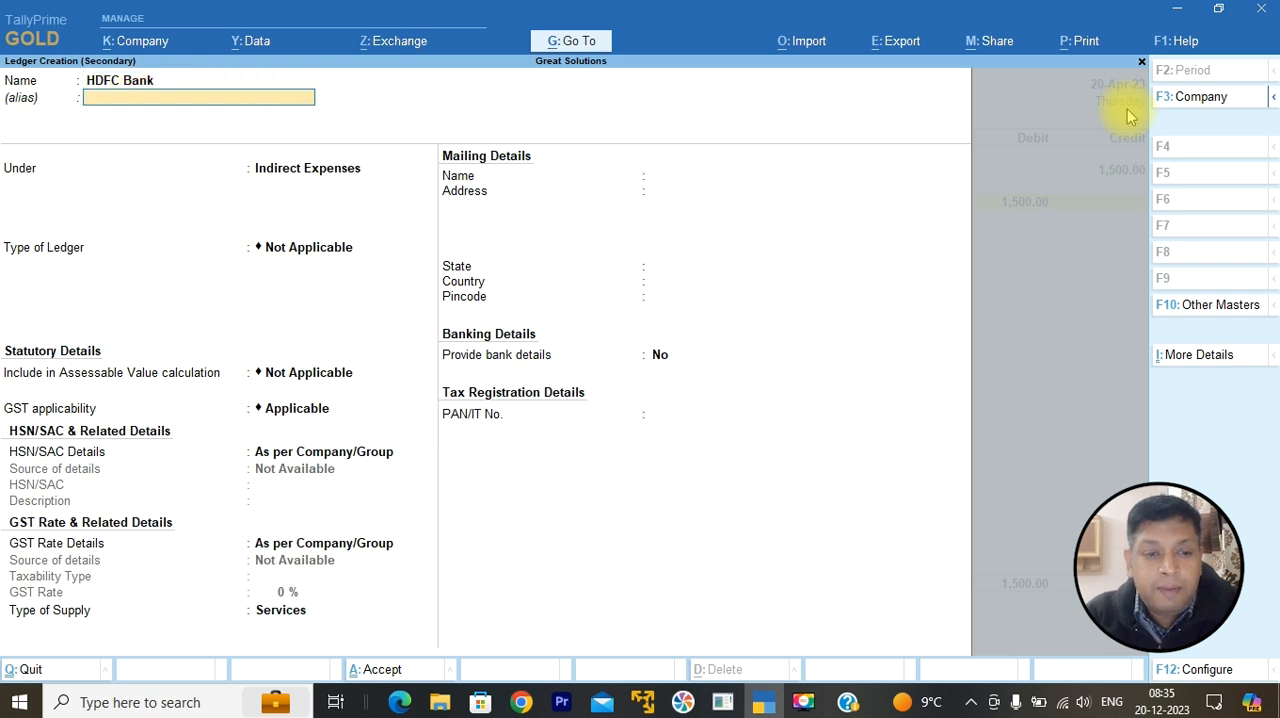
key("Return")
type("Ban")
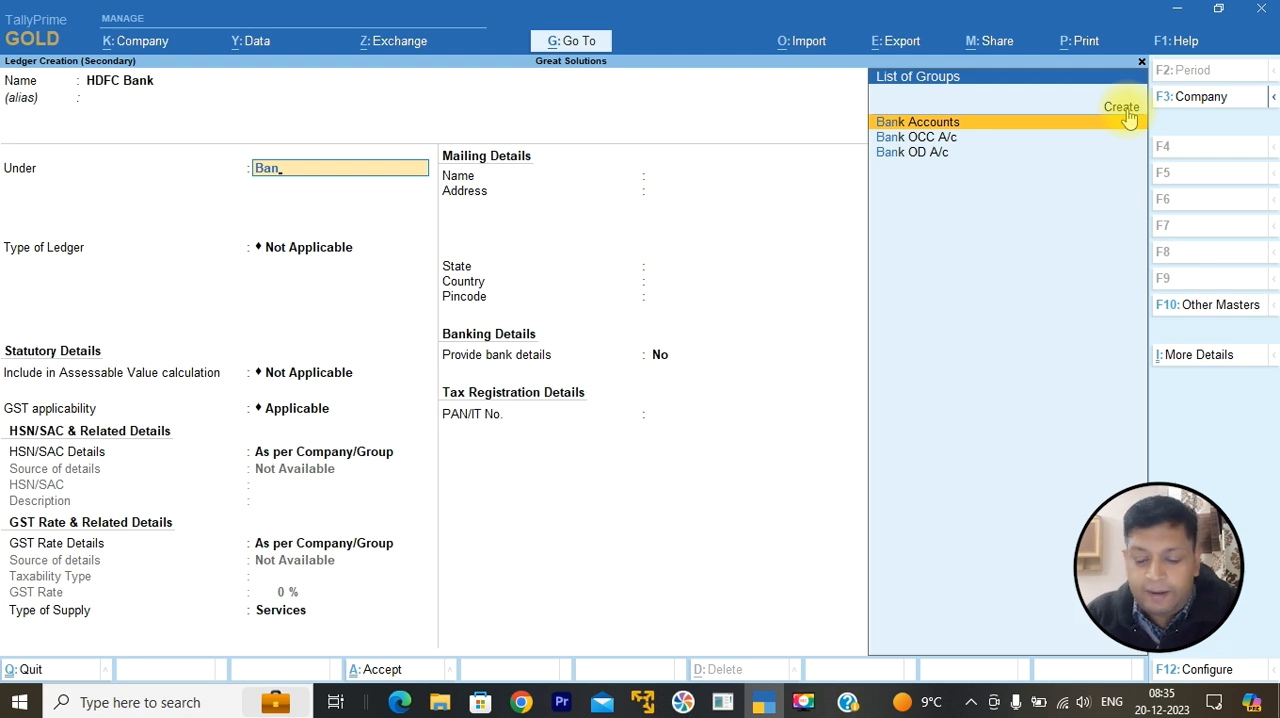
key("Return")
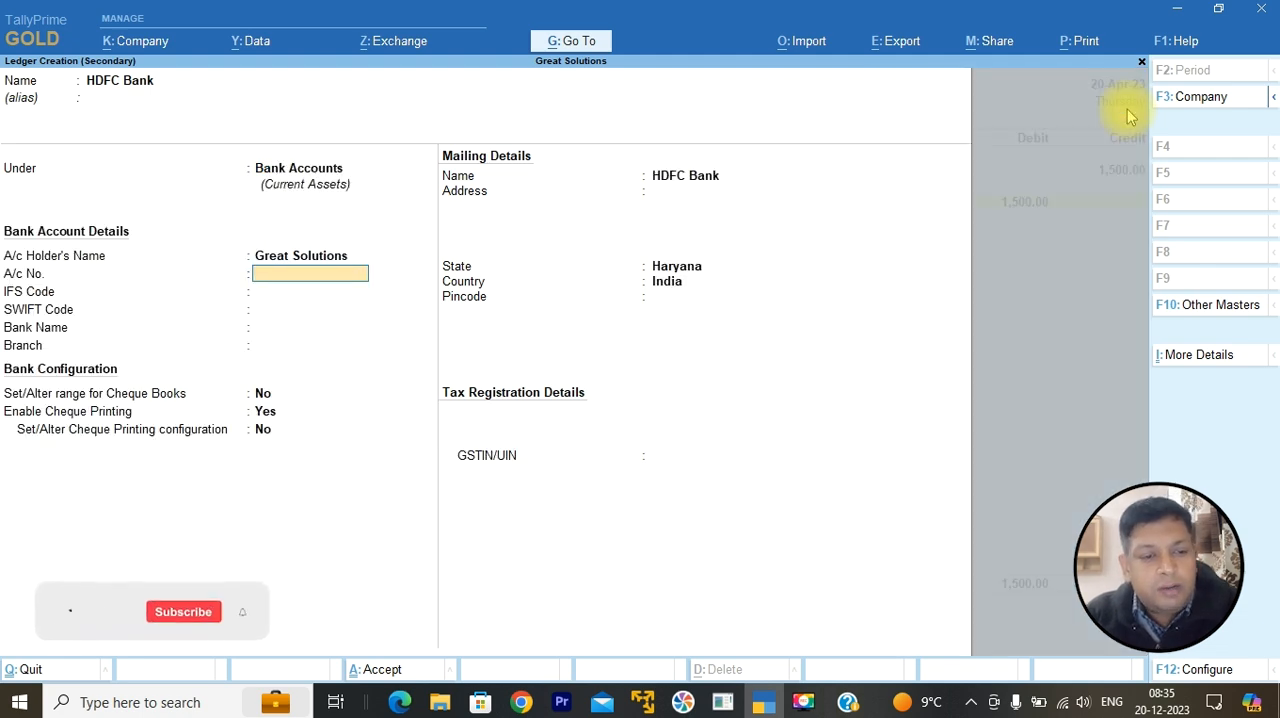
Step: Leave the HDFC Bank account details blank with the bank name Not Applicable, and save the ledger
key("Return")
key("Return")
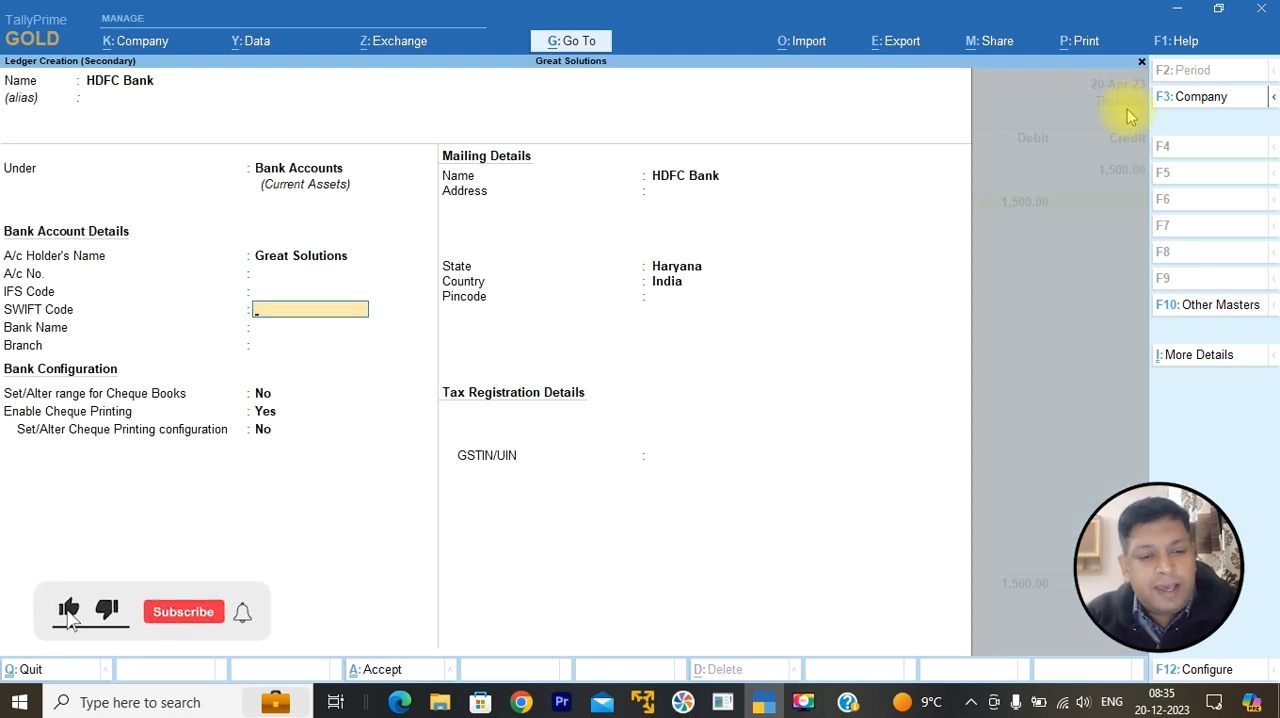
key("Return")
key("Return")
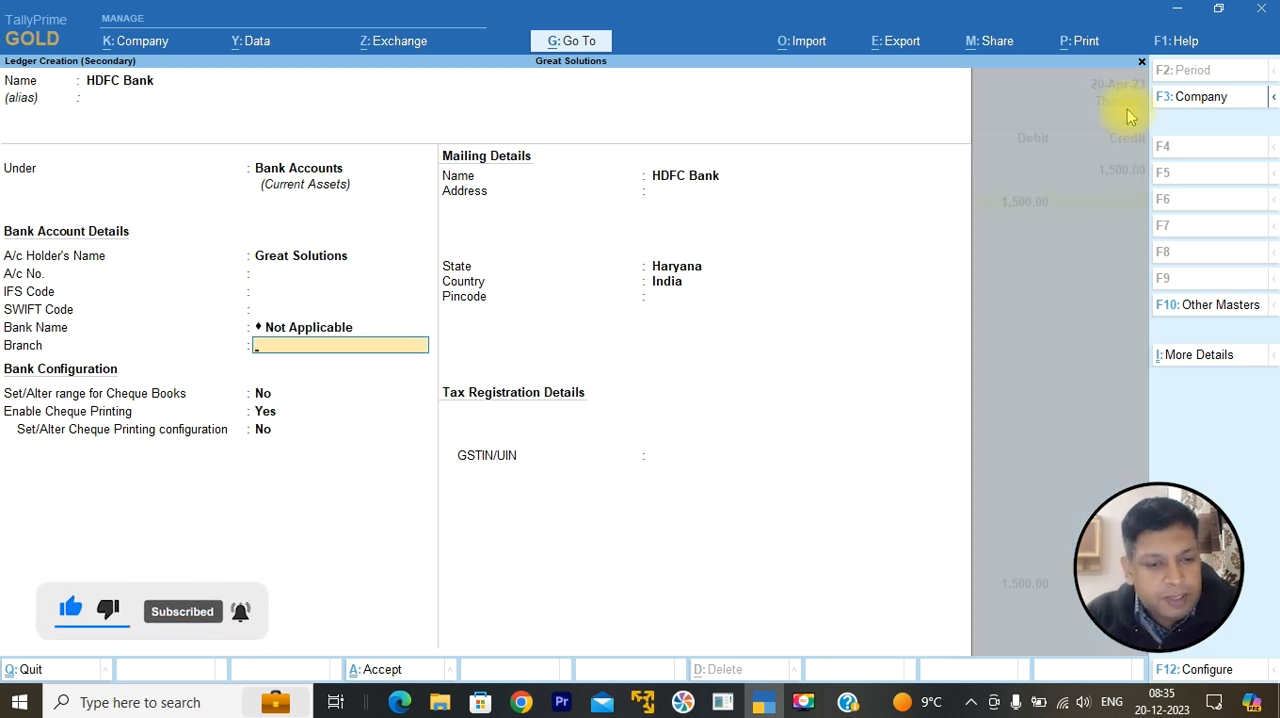
key("Return")
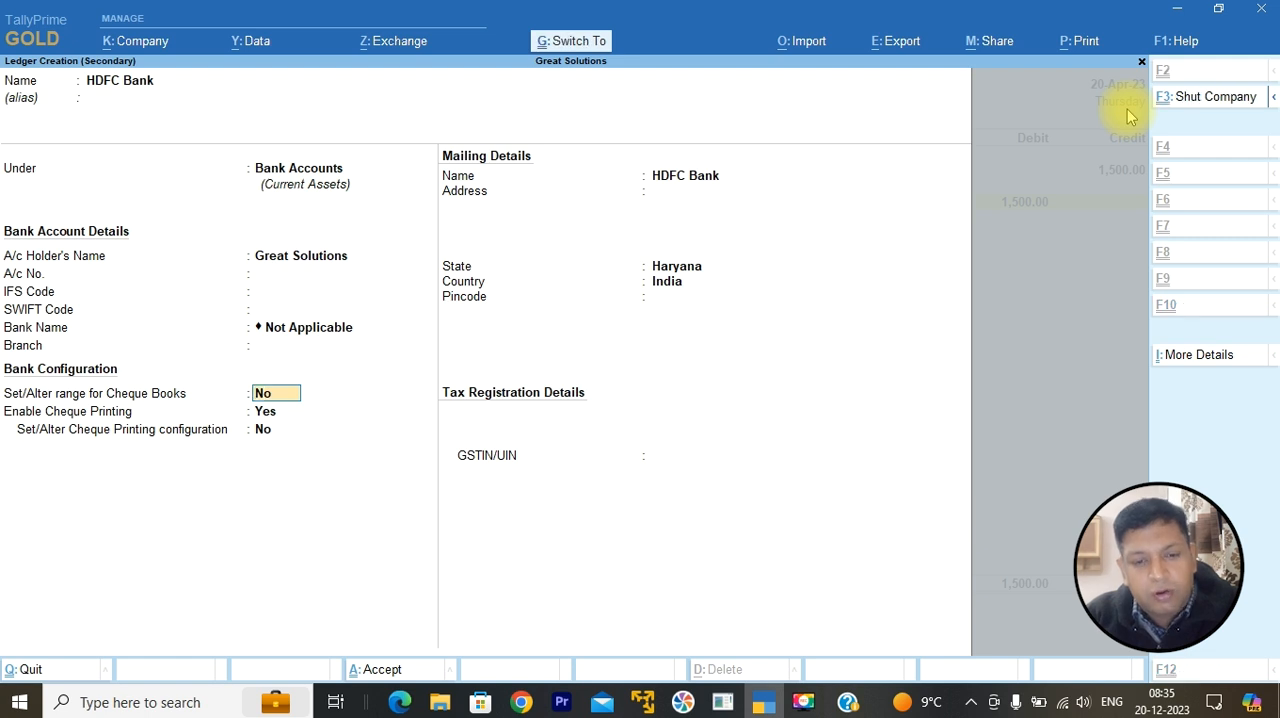
key("ctrl+a")
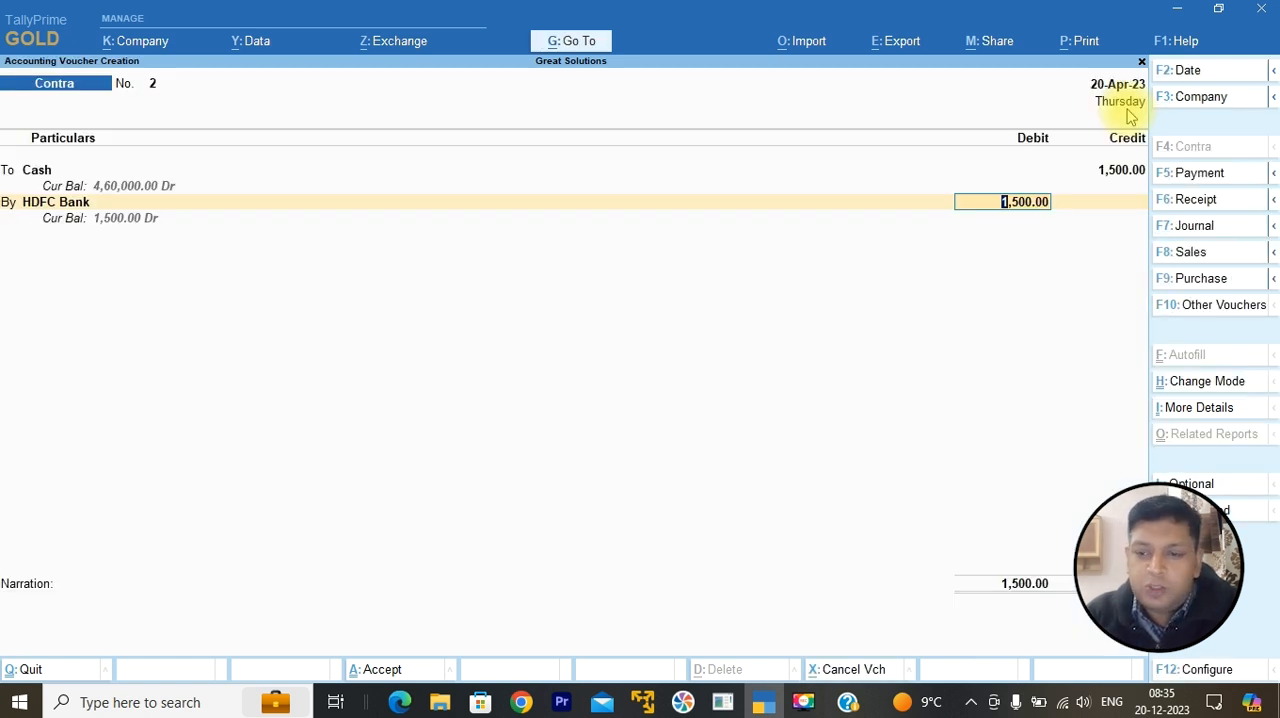
Step: Debit HDFC Bank with 1,500, record the cash denominations as 3 notes of 500 and complete the allocation without a bank name
key("Return")
key("Return")
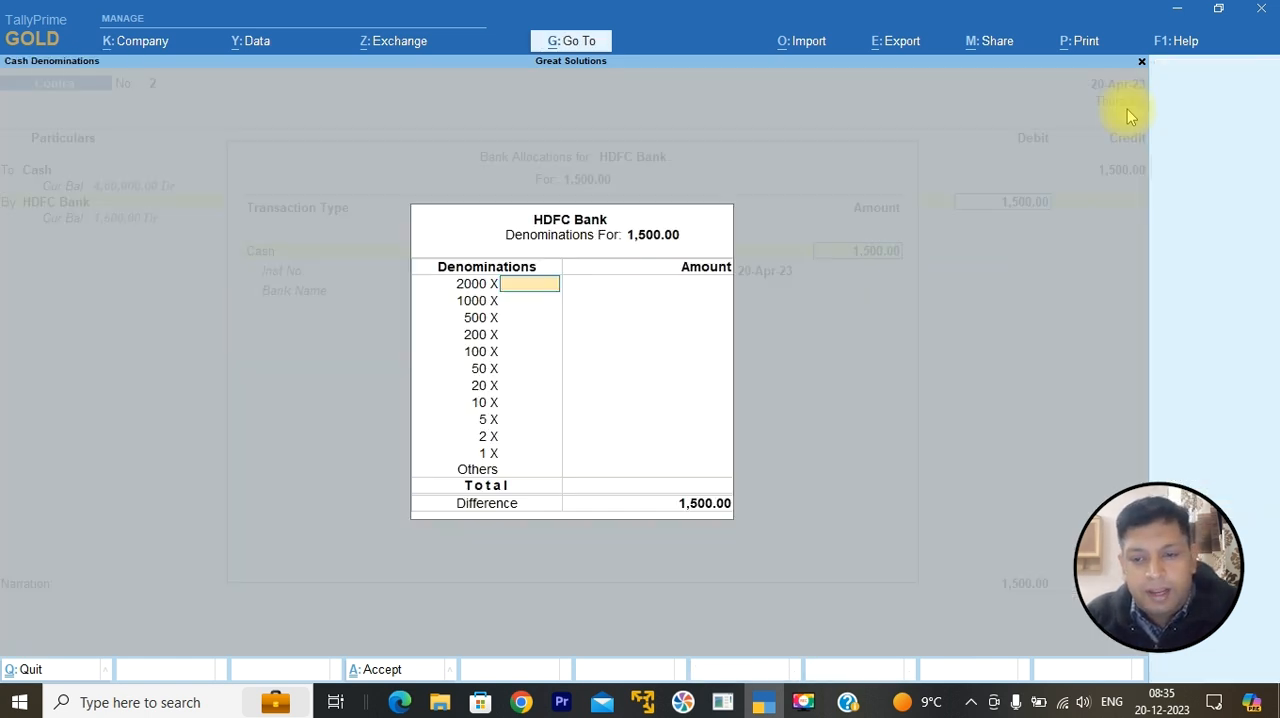
key("Return")
key("Return")
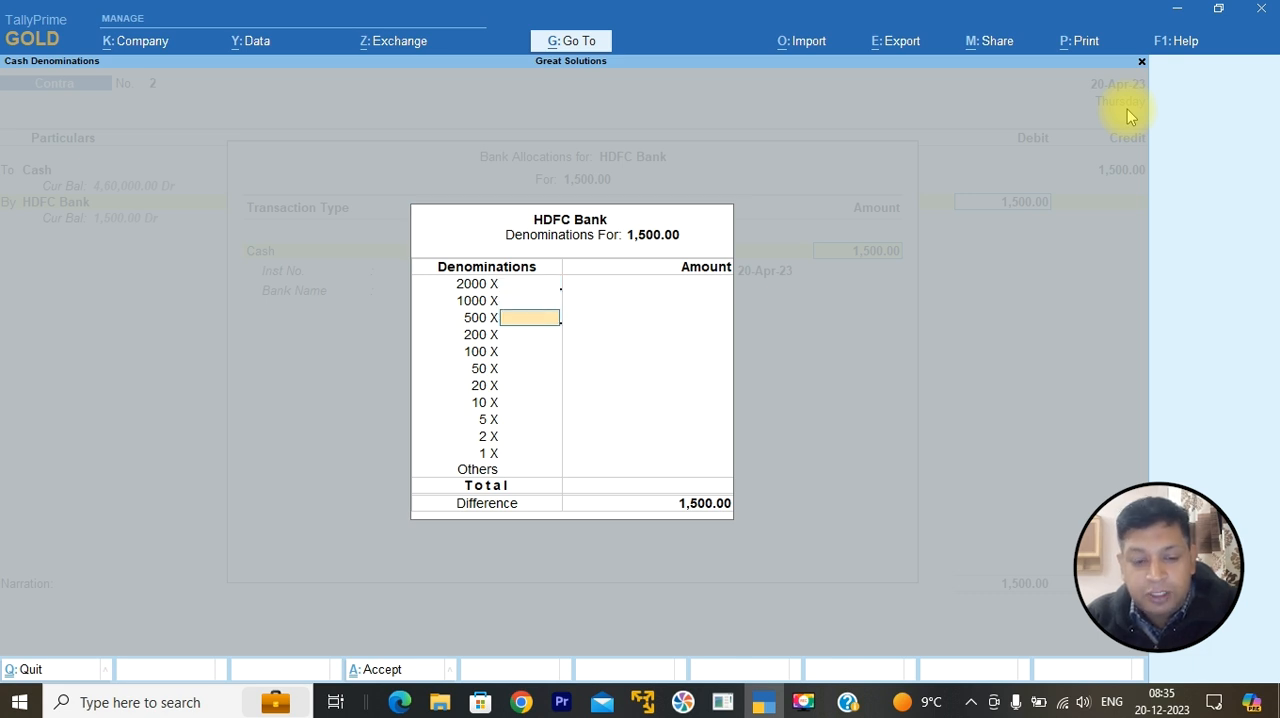
type("3")
key("Return")
key("Return")
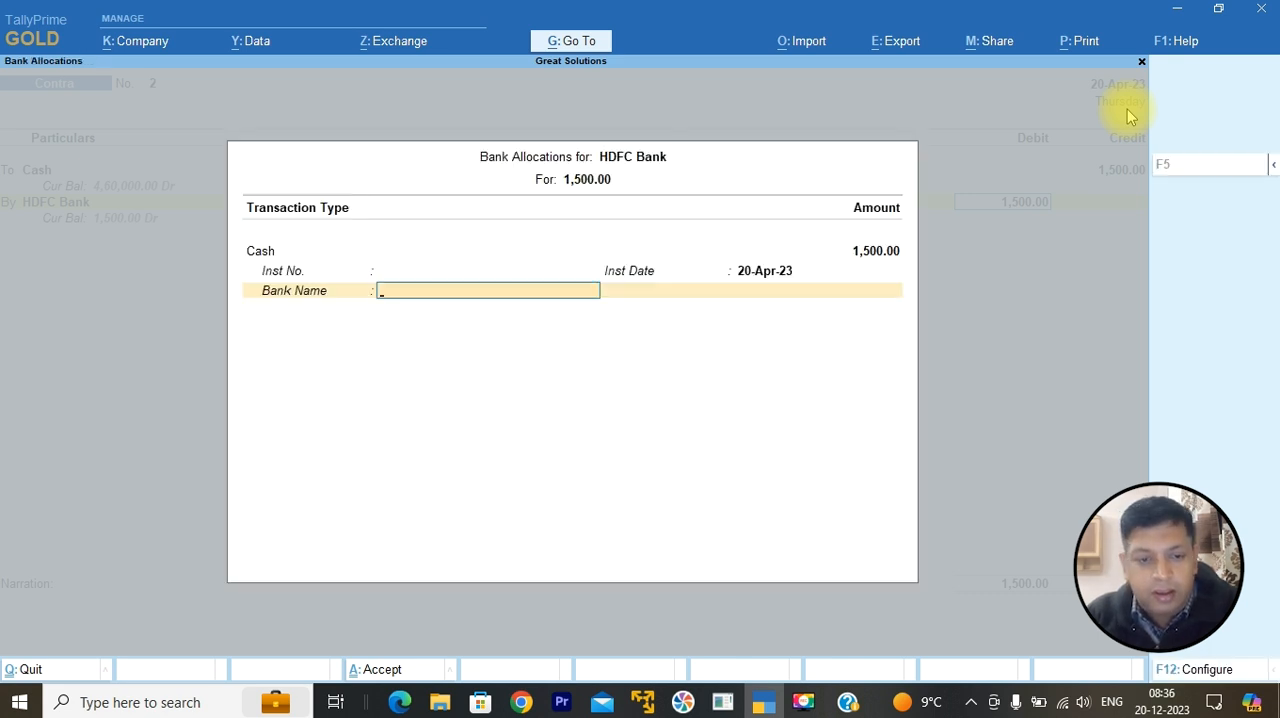
key("Return")
Step: Add the narration "Cash deposit into HDFC to open an account.", save the Contra voucher and leave voucher creation
type("C")
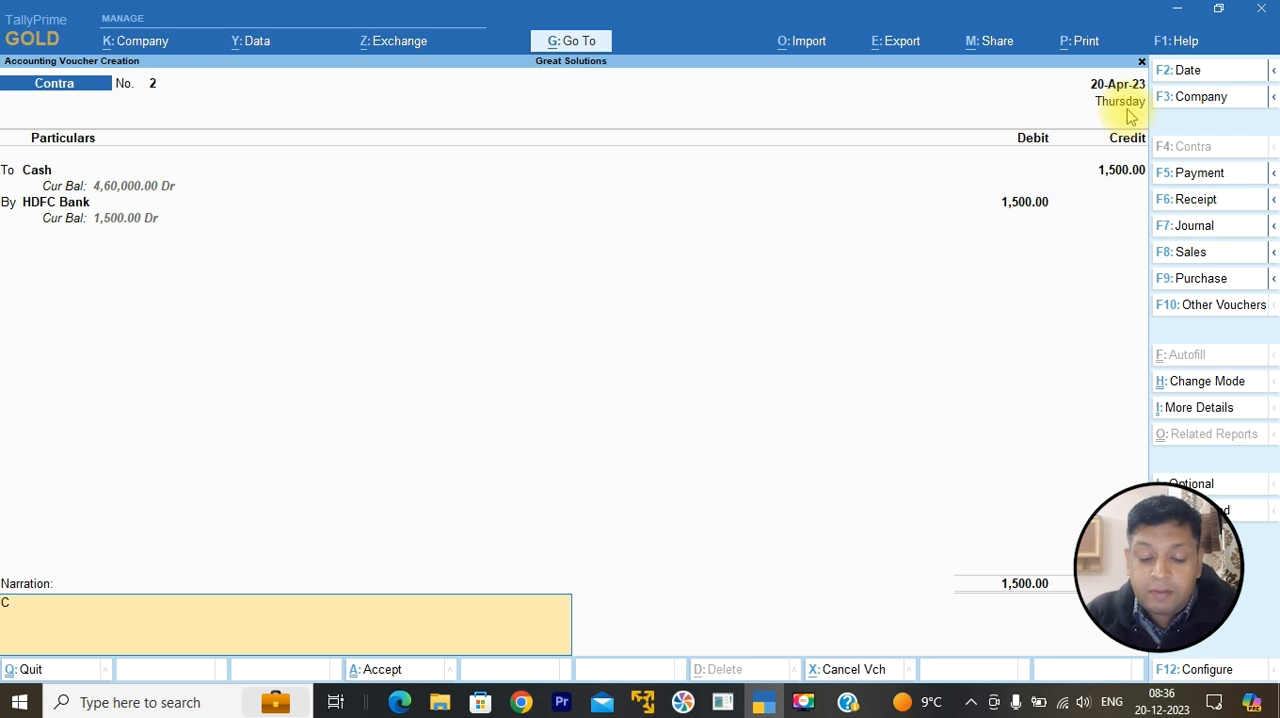
type("ash deposit int")
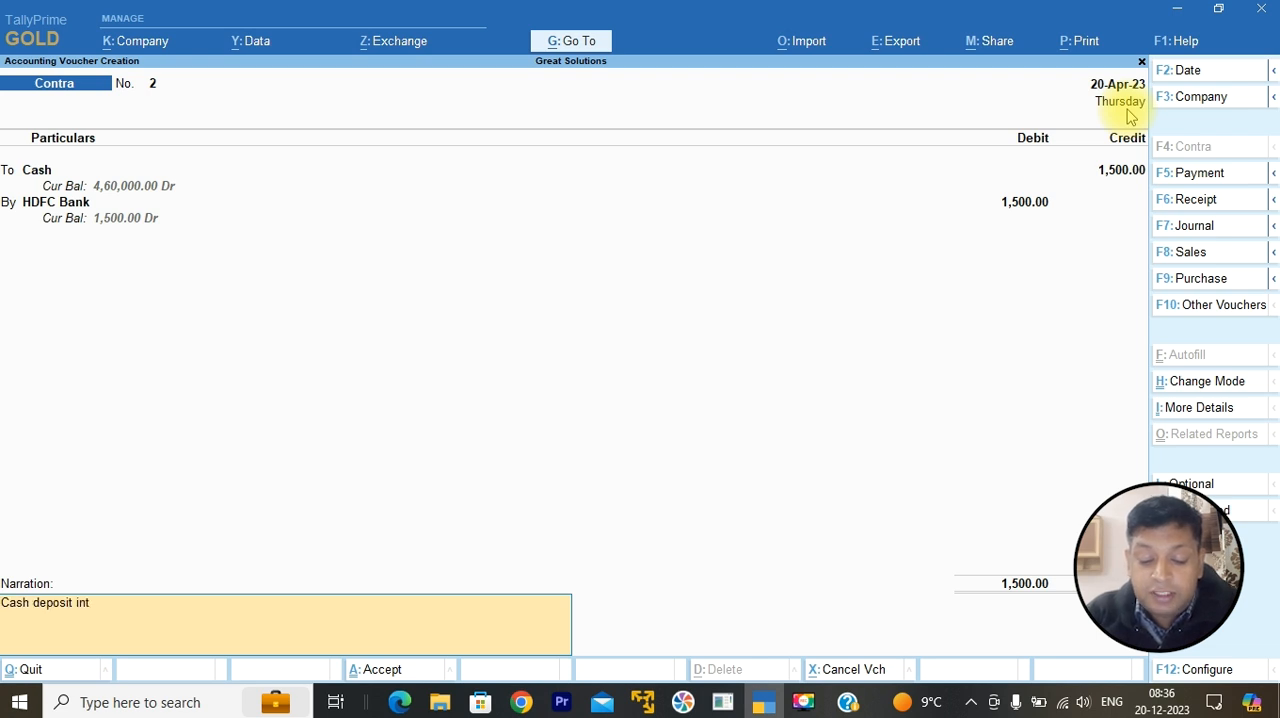
type("o HDFC toopen a")
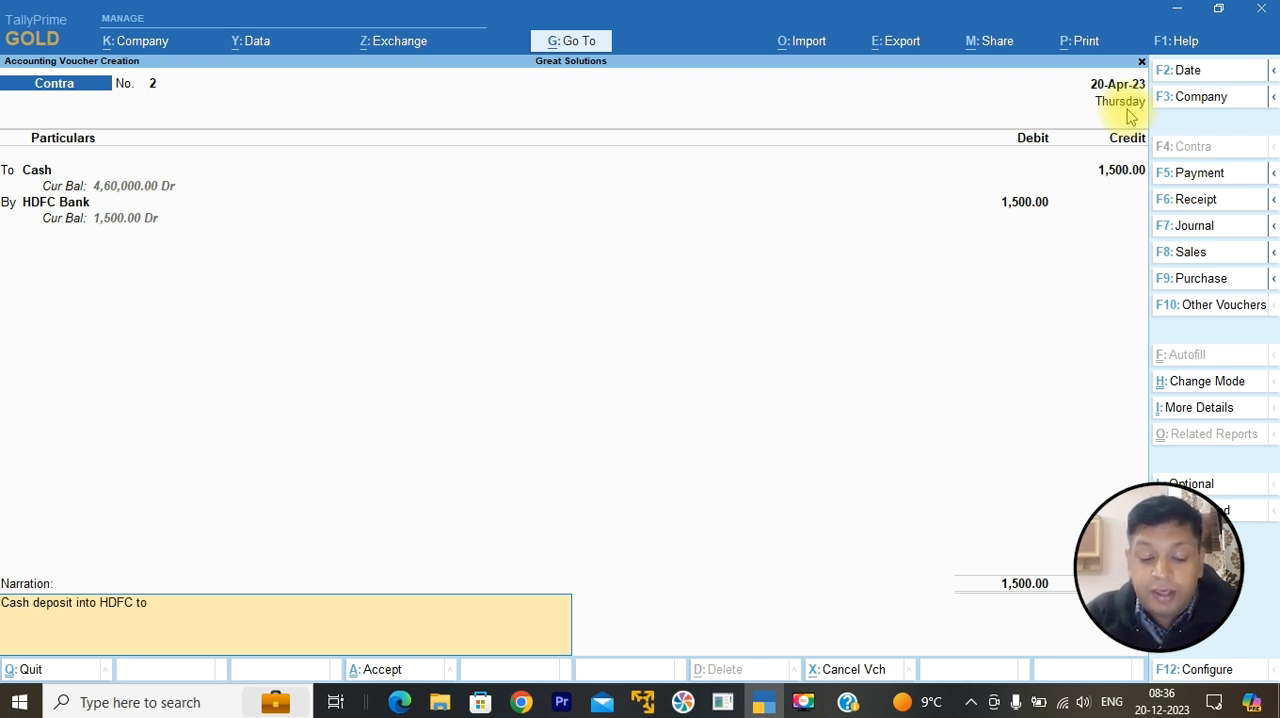
key("BackSpace")
key("BackSpace")
key("BackSpace")
key("BackSpace")
key("BackSpace")
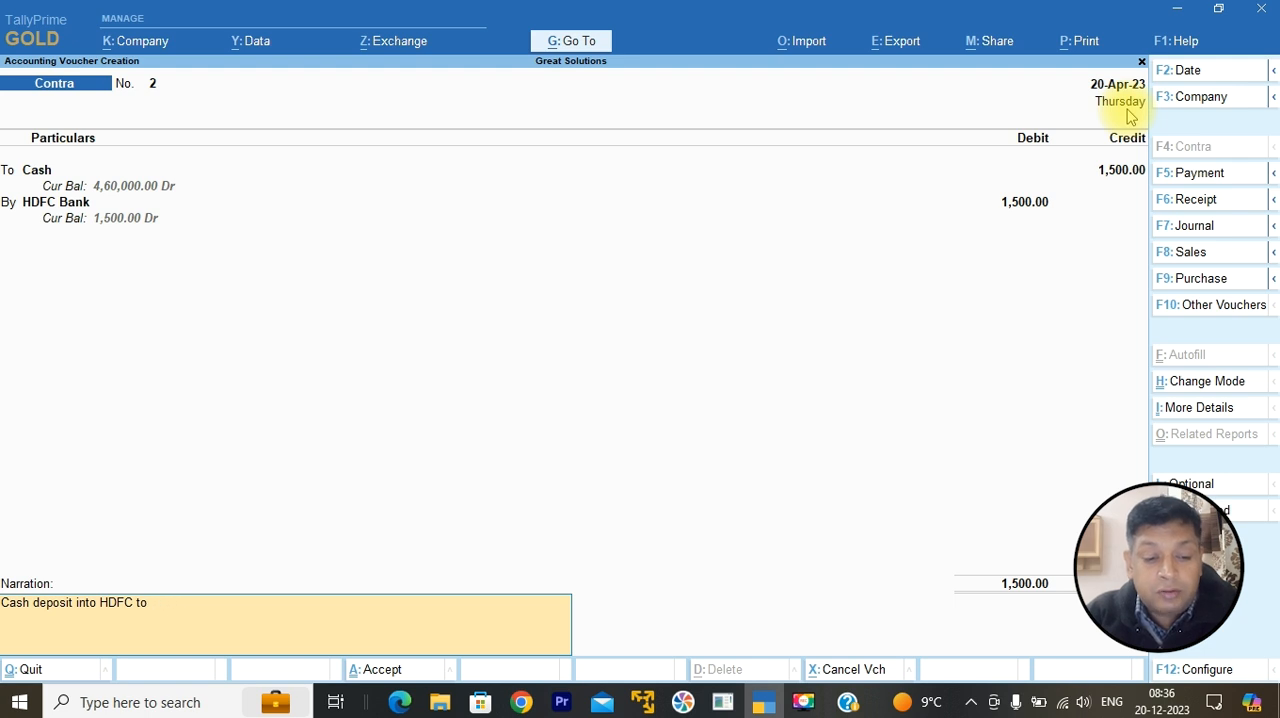
type("open an account")
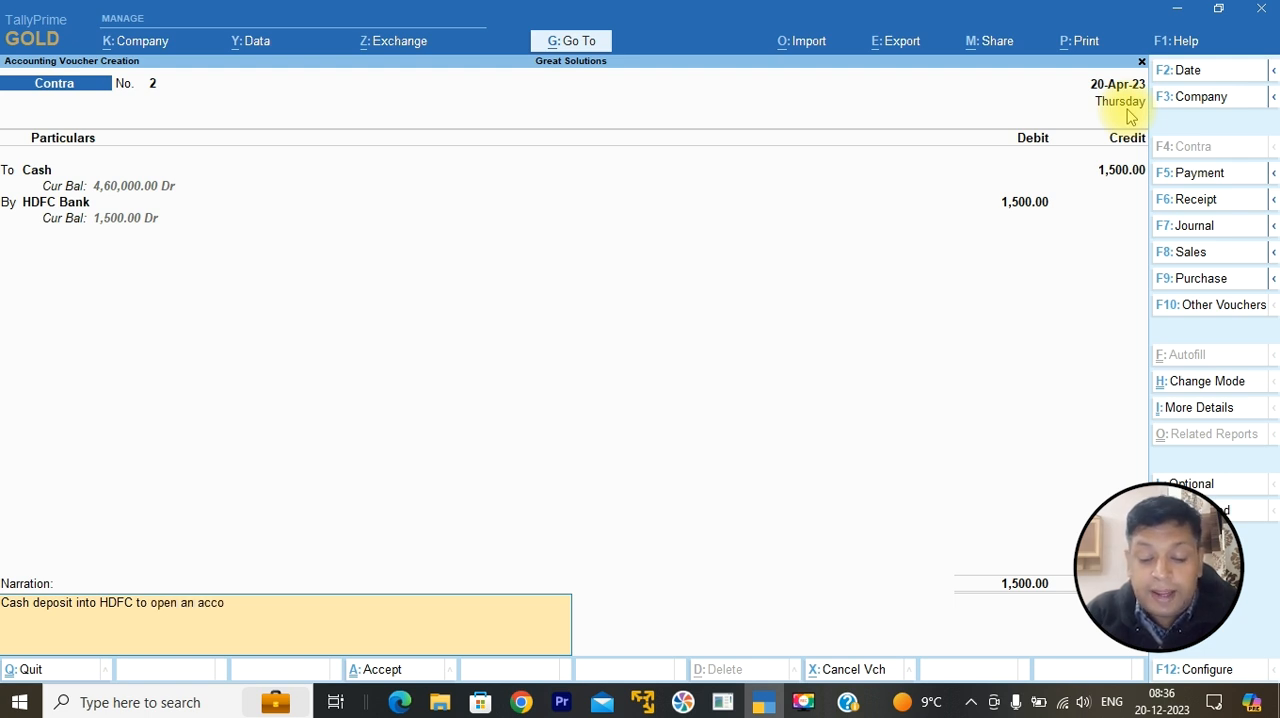
key("Return")
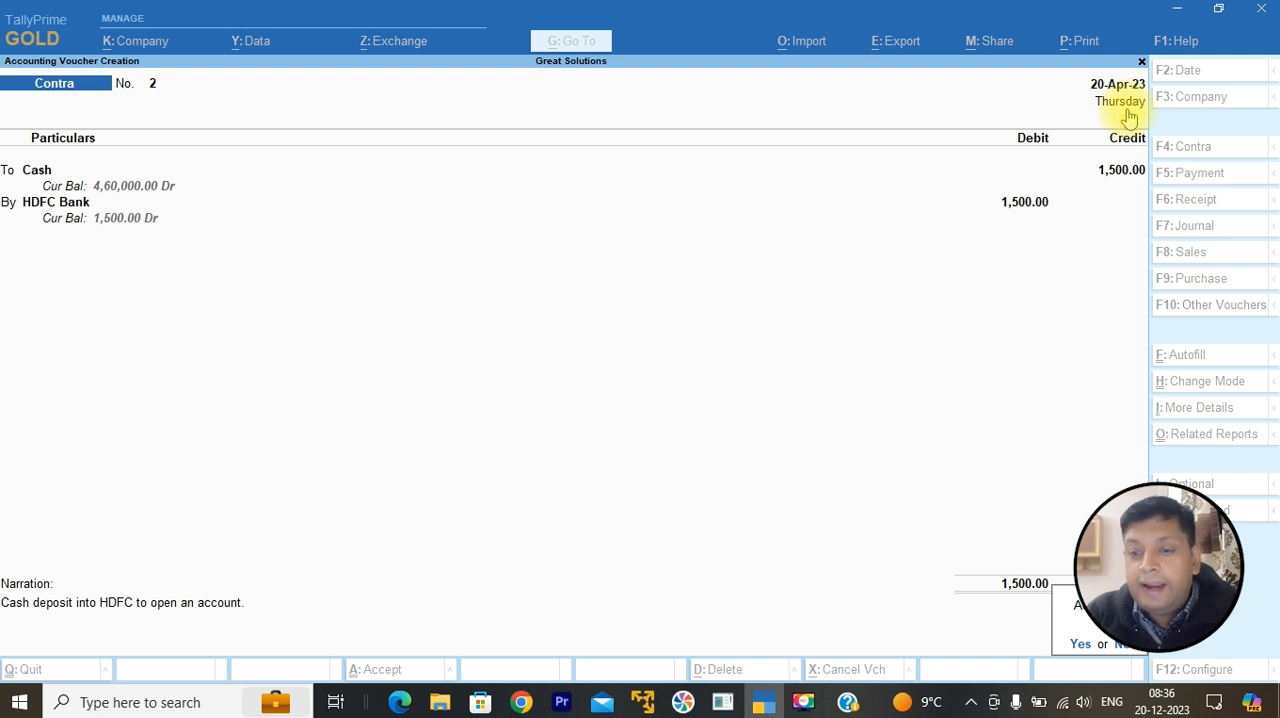
key("Return")
key("Escape")
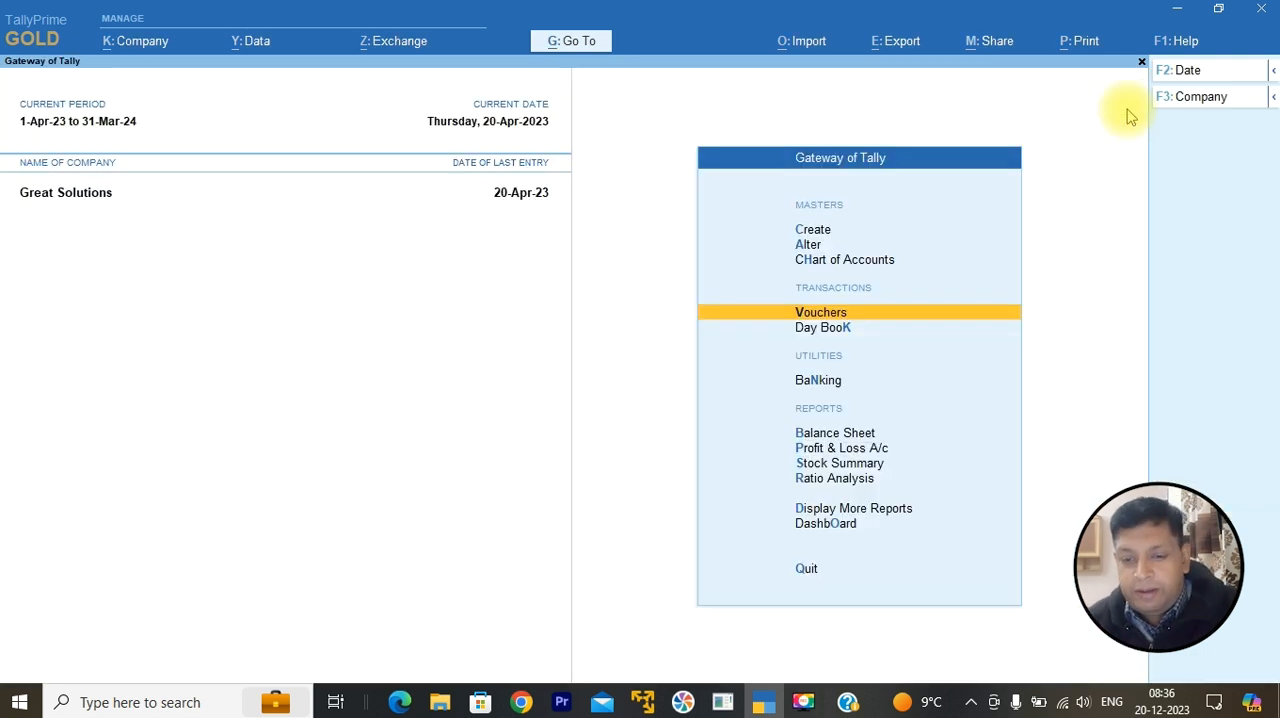
Step: Examine the detailed Balance Sheet and the HDFC Bank and State Bank of India balances in the Bank Accounts summary
left_click(815, 437)
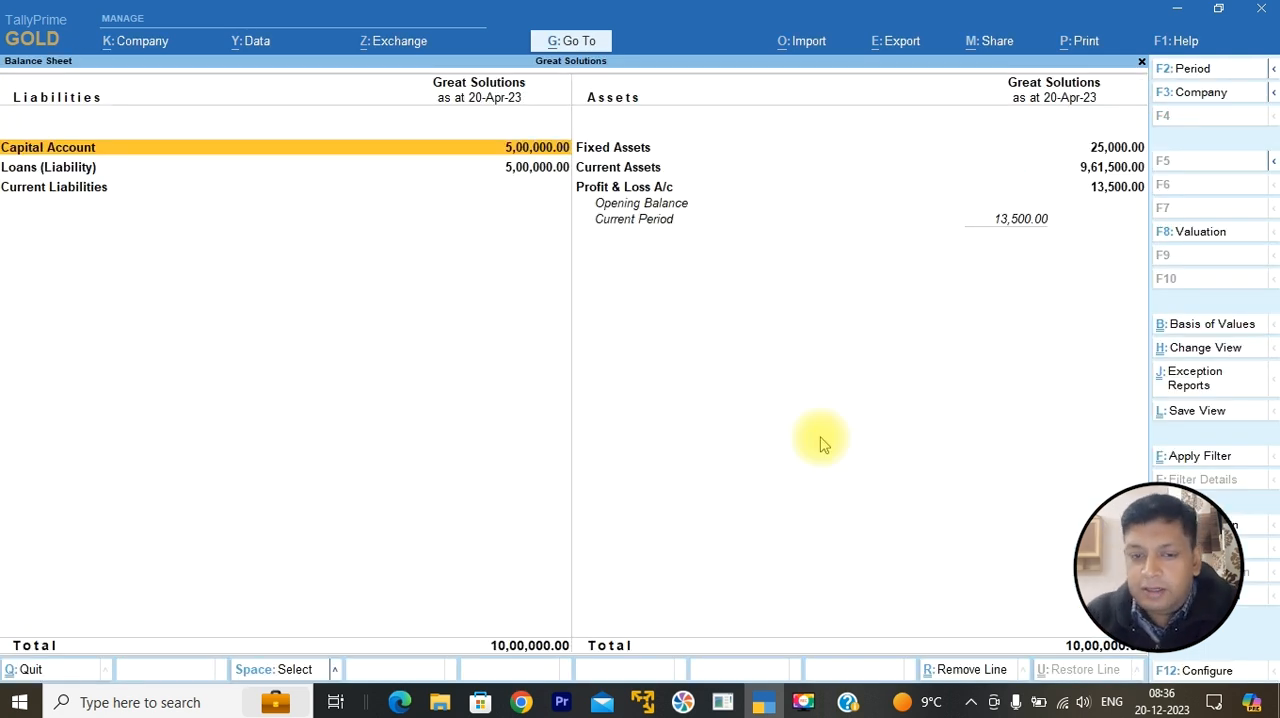
key("alt+F5")
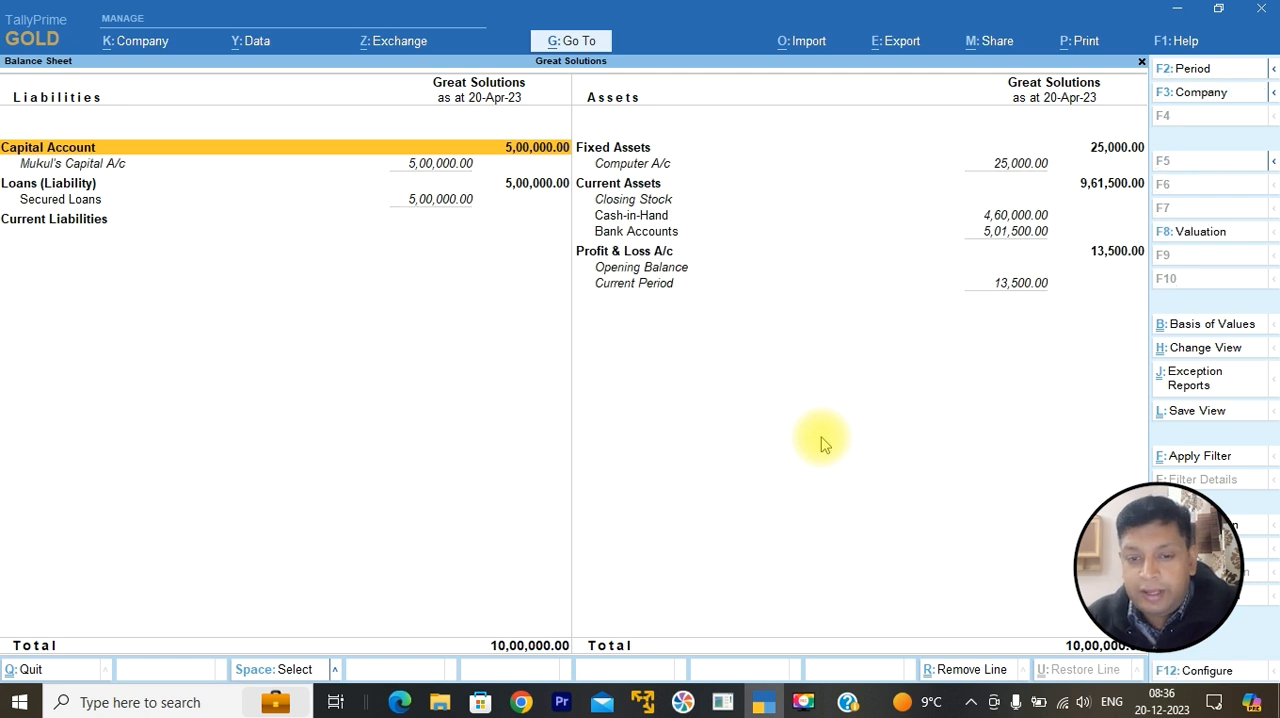
key("Down")
key("Down")
key("Right")
key("Down")
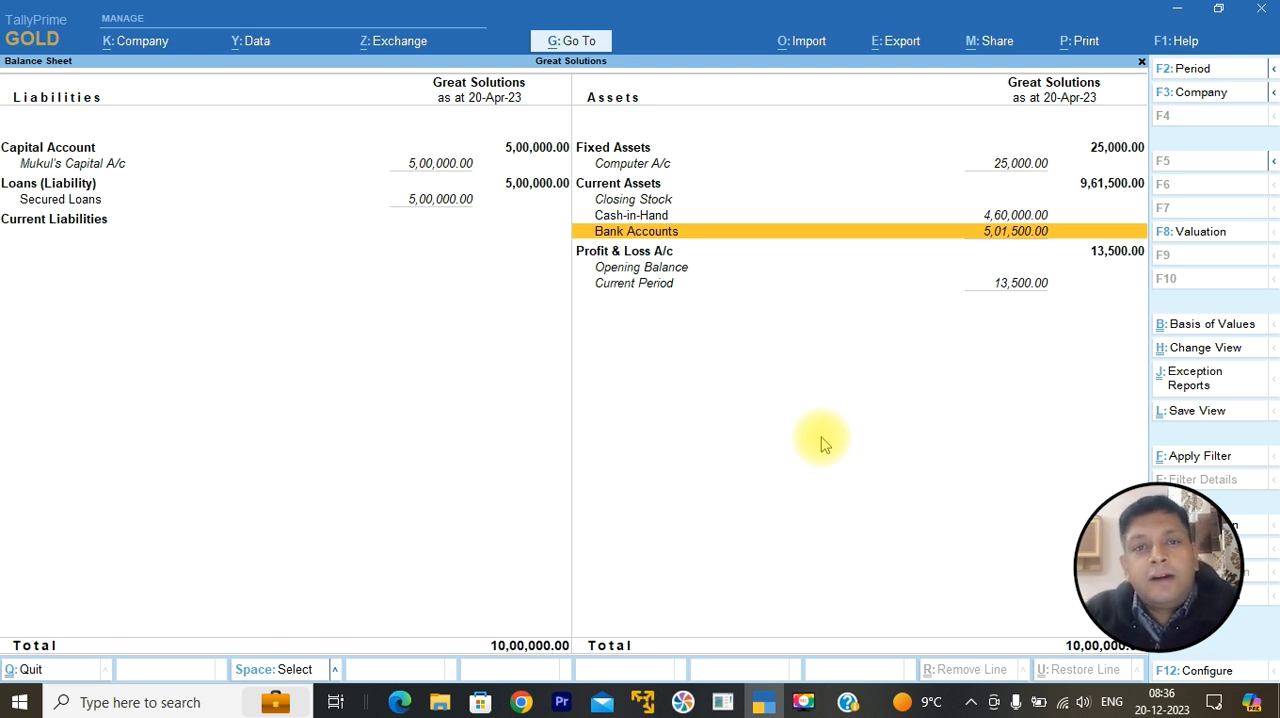
key("Return")
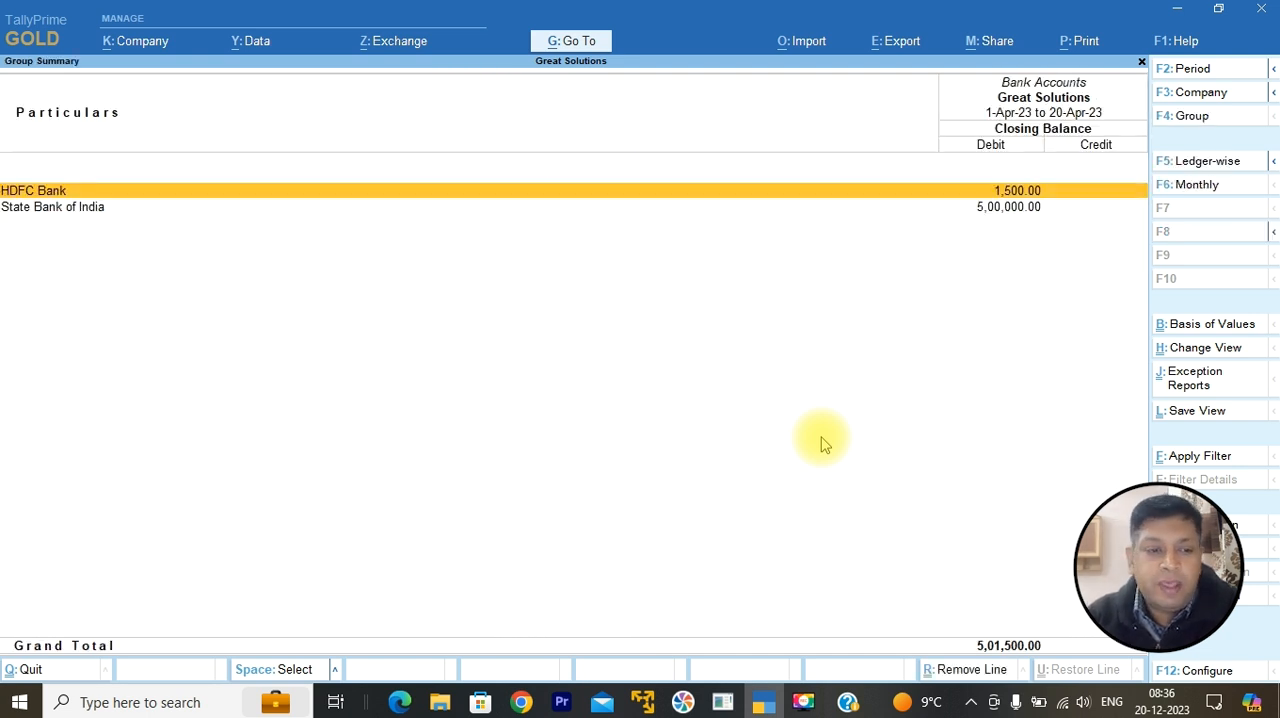
key("Down")
key("Up")
key("Down")
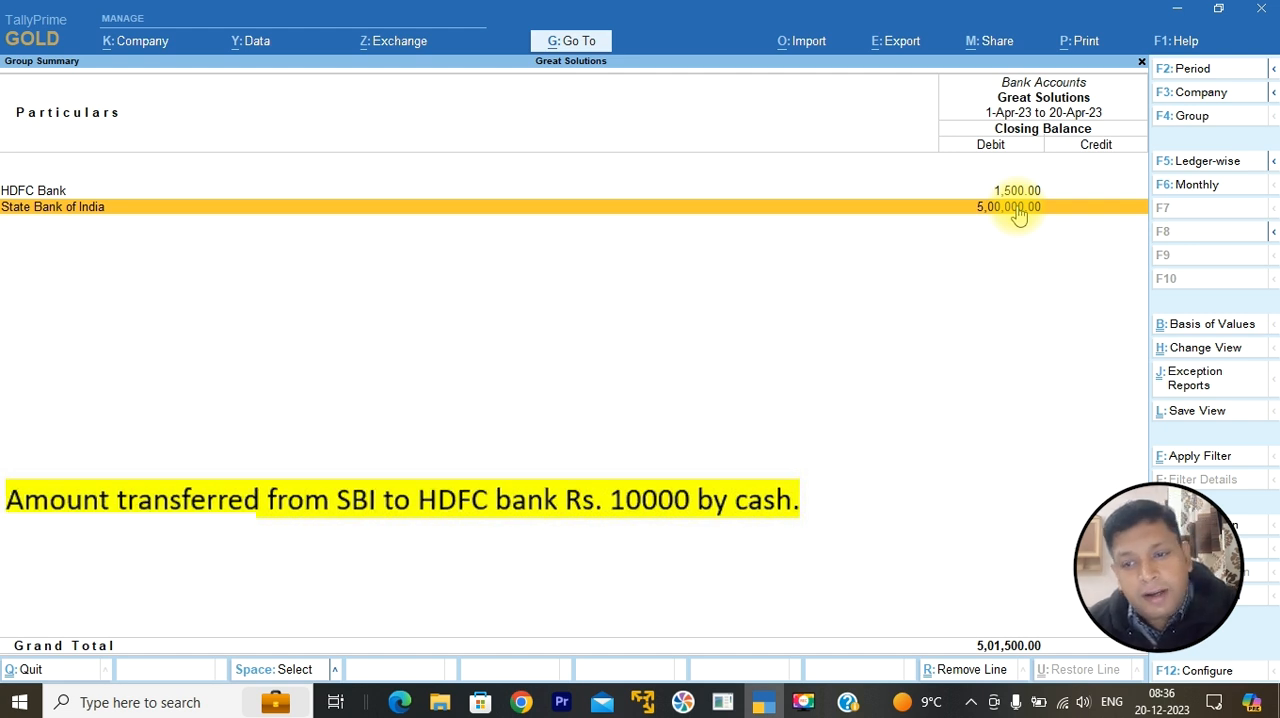
key("Escape")
key("Escape")
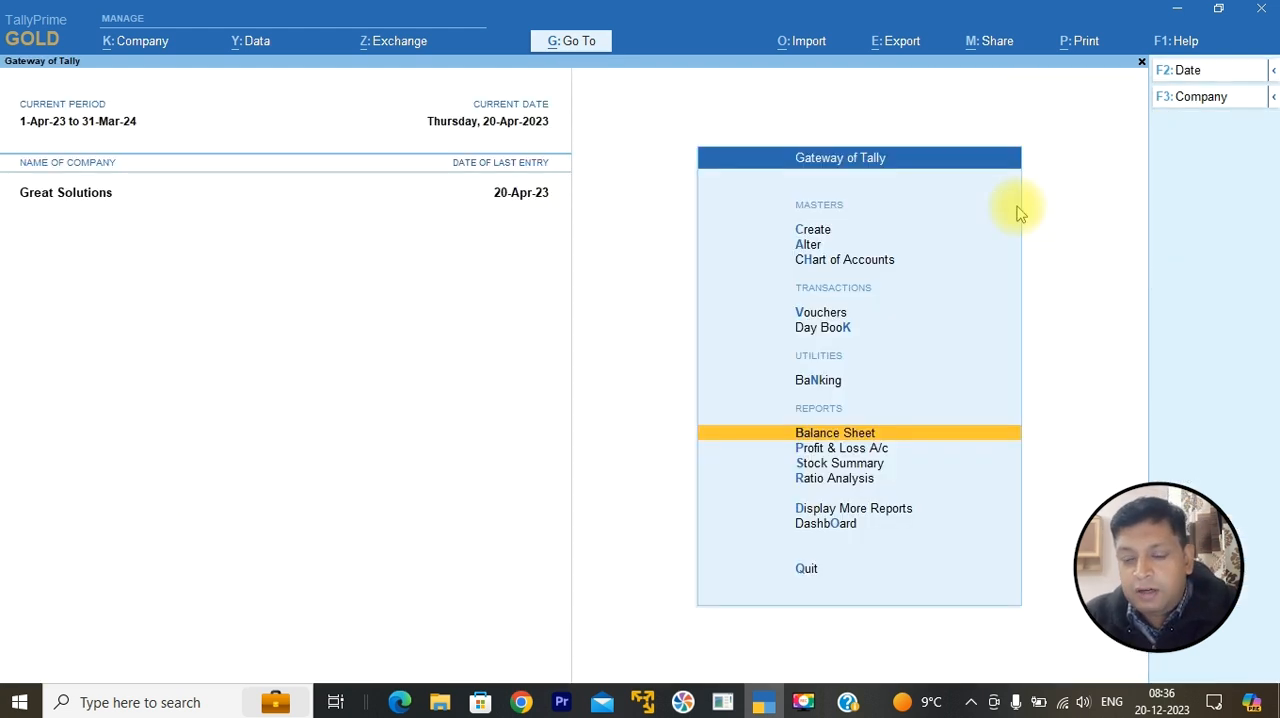
Step: Start another Contra voucher and credit State Bank of India with 10,000, opening its bank allocation
key("Up")
key("Up")
key("Up")
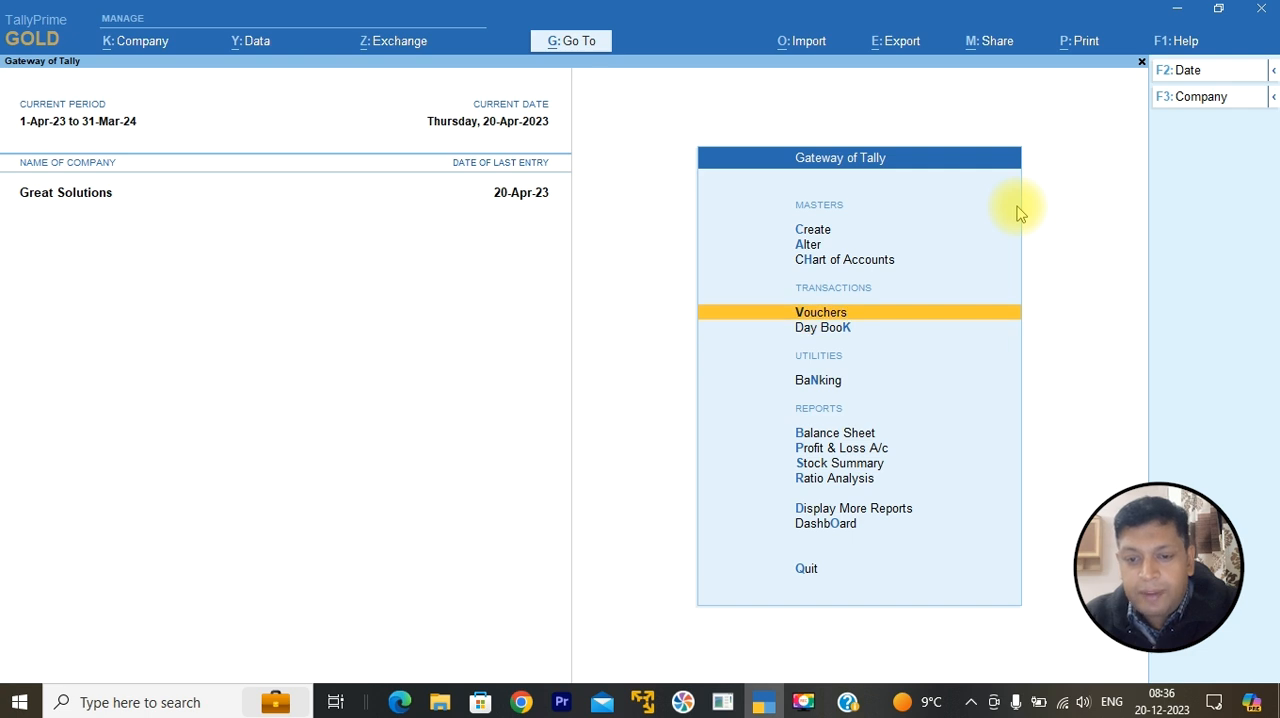
key("Return")
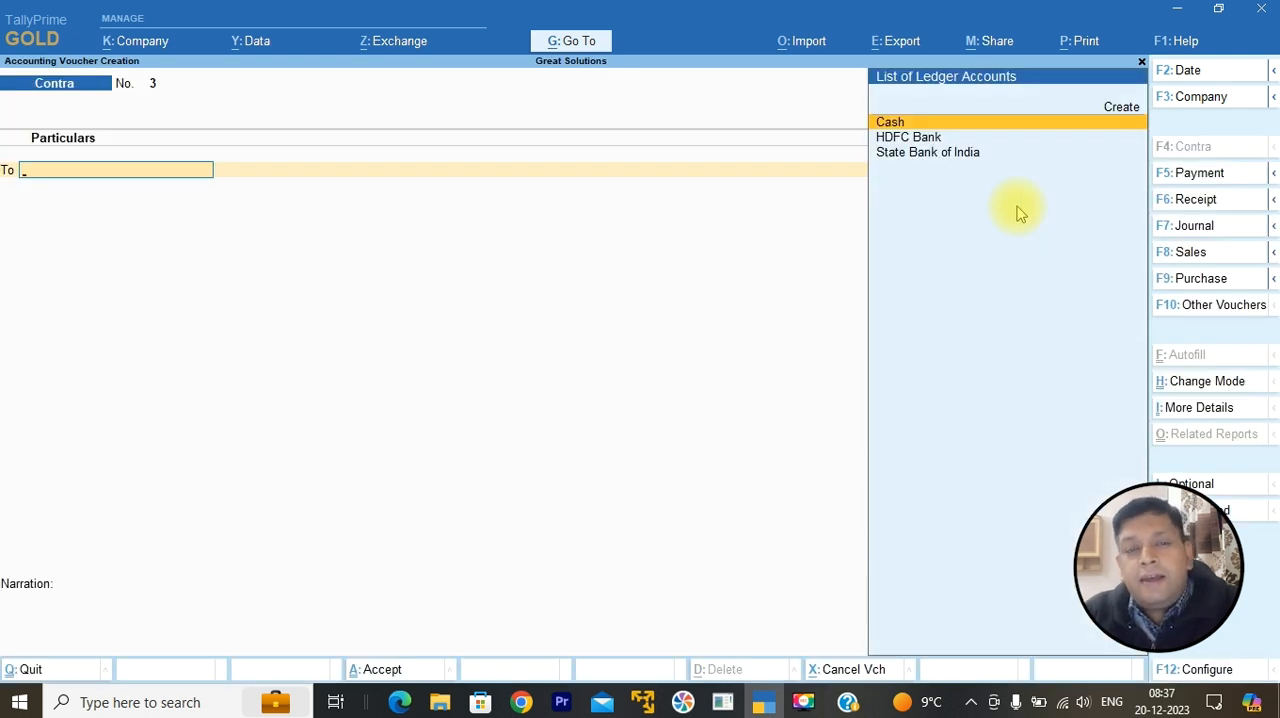
key("Down")
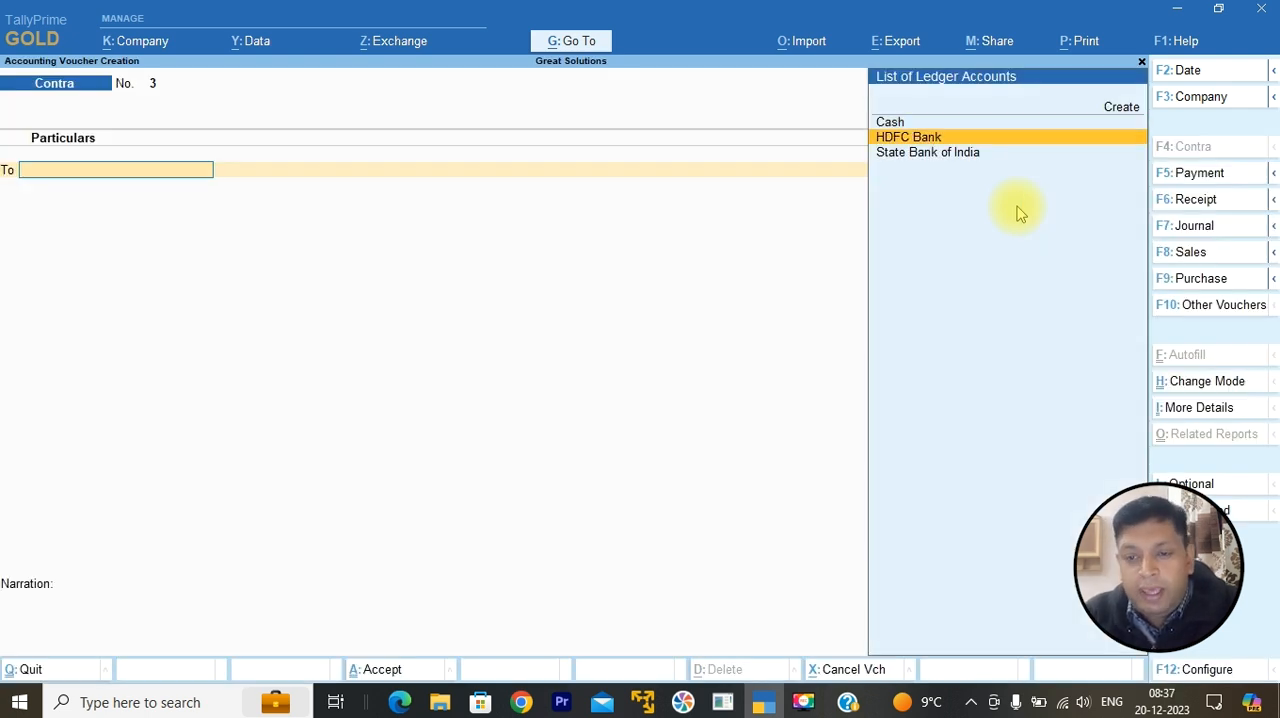
key("Down")
key("Return")
type("10000")
key("Return")
key("Return")
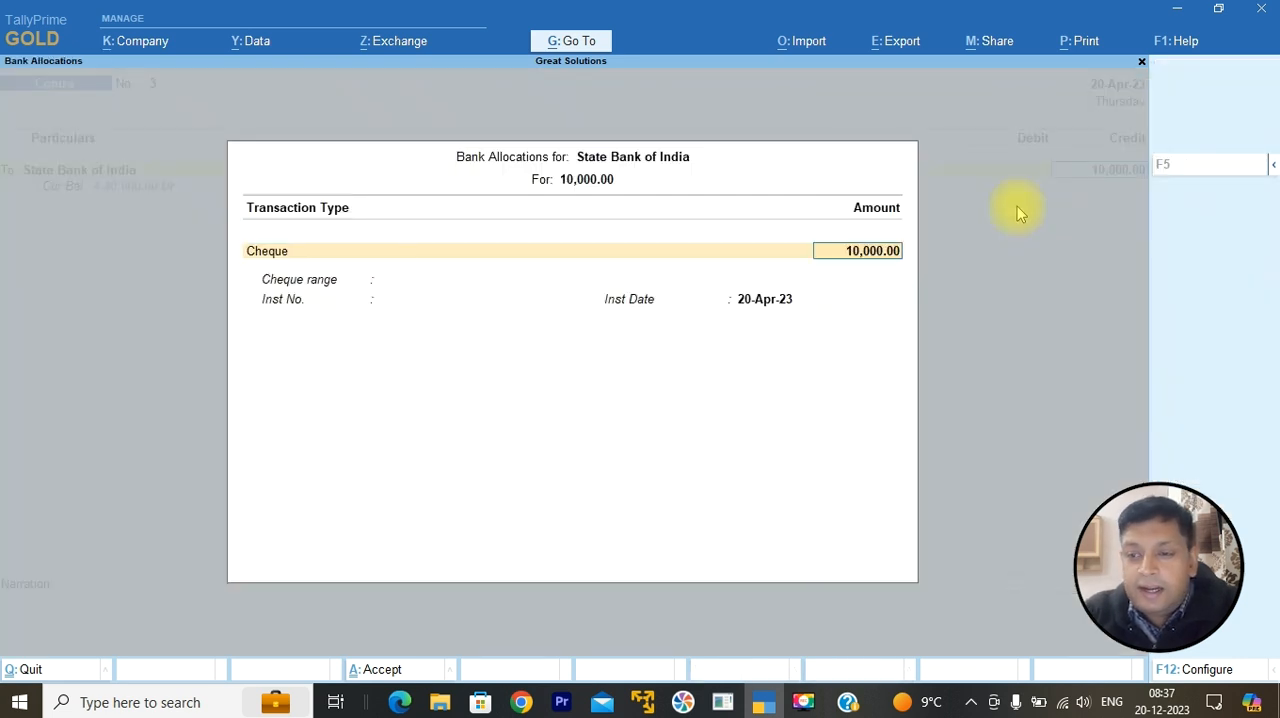
Step: Set the transaction type of the State Bank of India allocation to e-Fund Transfer for the 10,000
key("BackSpace")
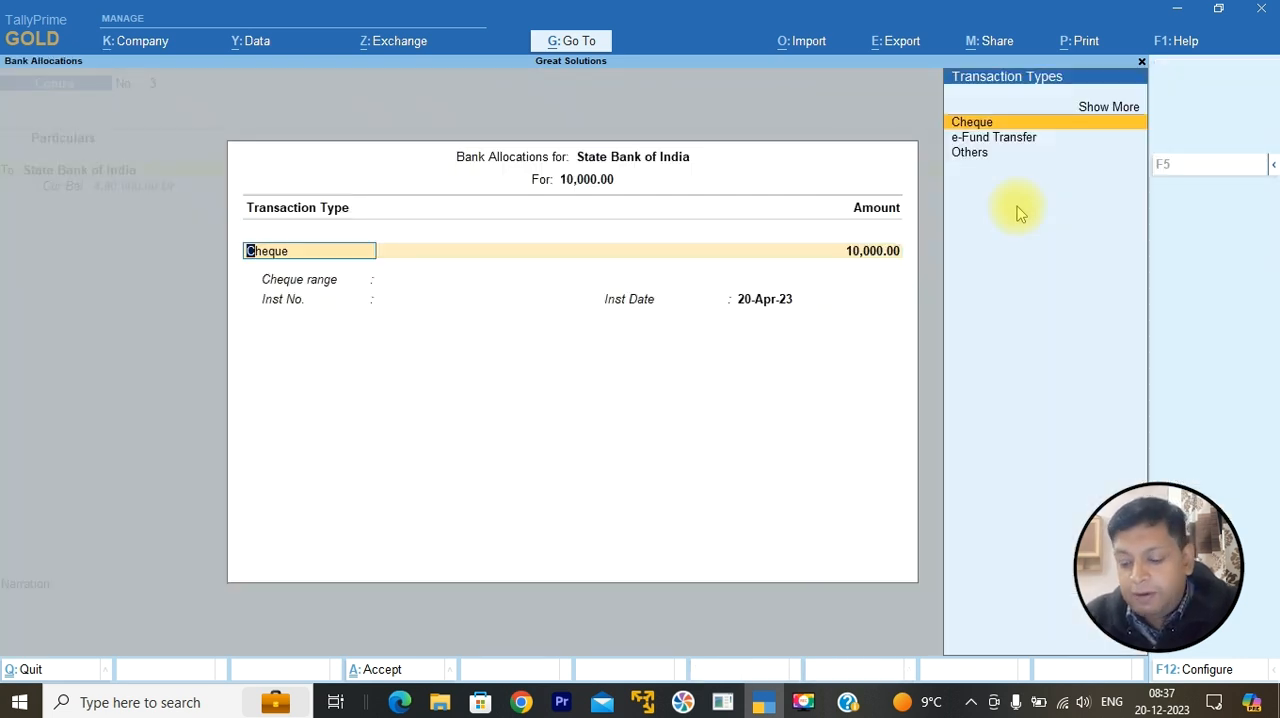
key("Down")
key("Return")
key("Return")
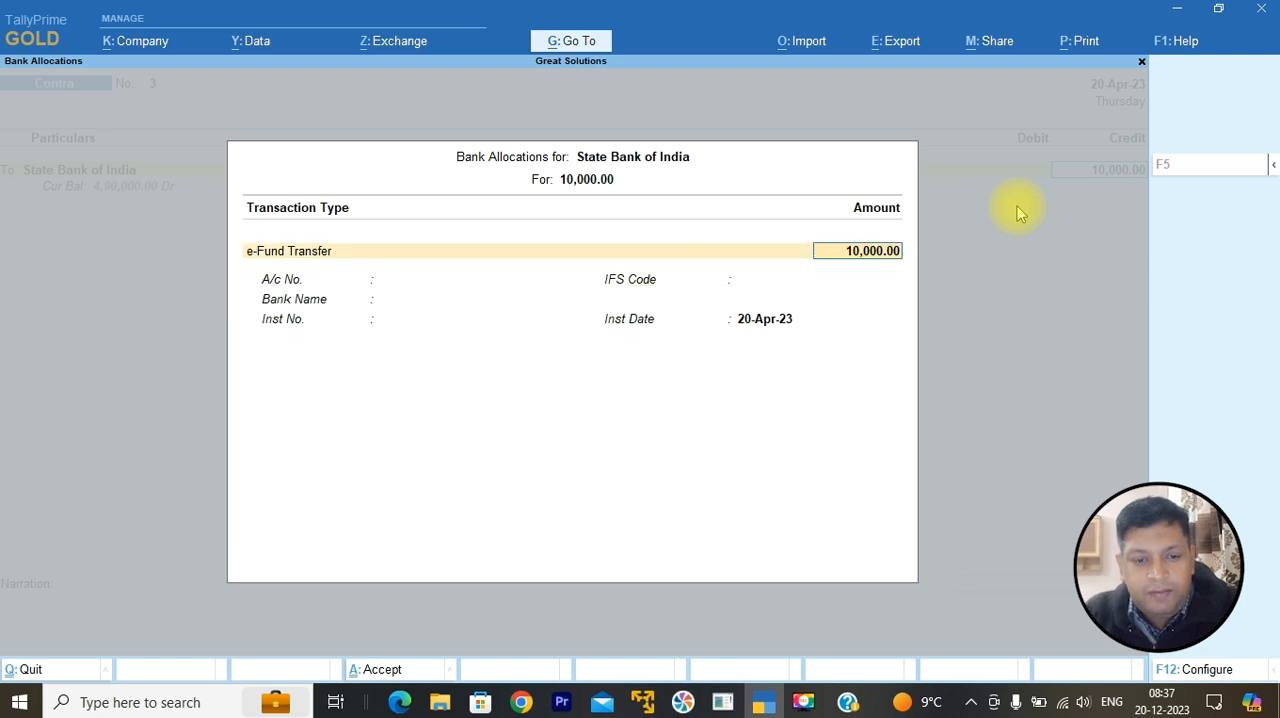
key("BackSpace")
key("BackSpace")
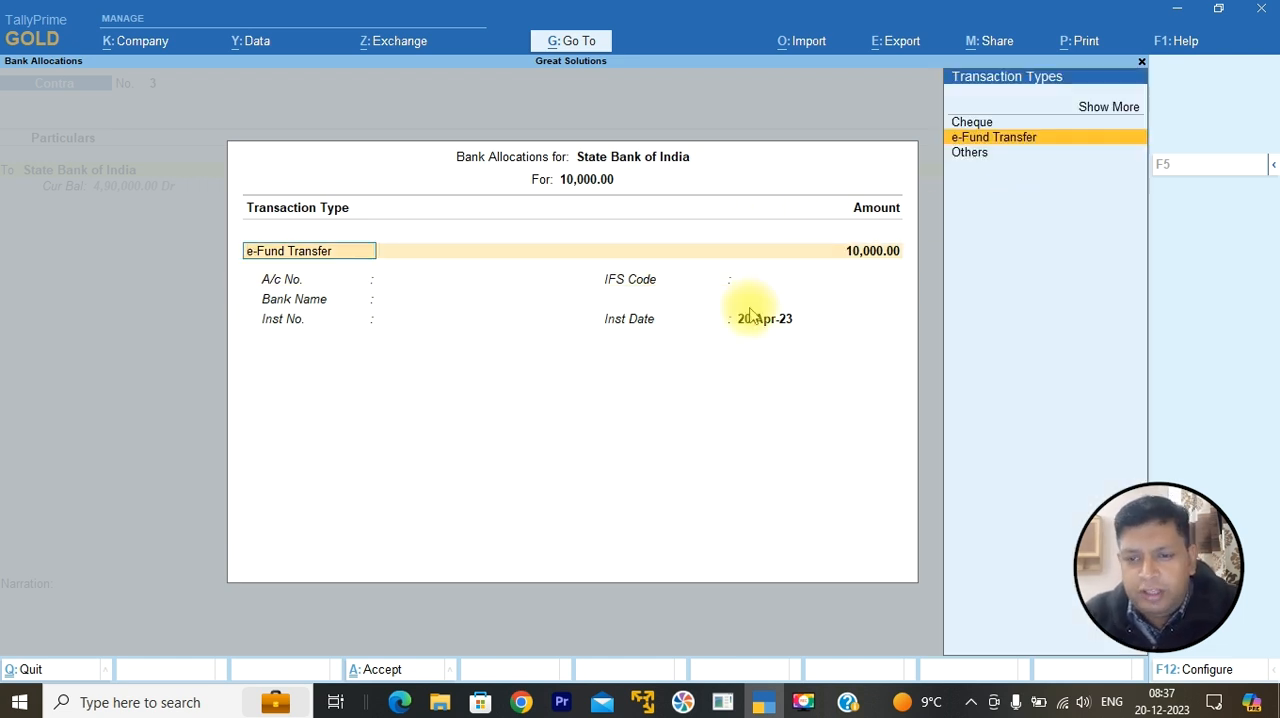
key("Return")
Step: Enter the account number and IFS code, set the bank name to Not Applicable and complete the State Bank of India allocation
key("Return")
type("3534534534534")
key("Return")
type("SBIN53456")
key("Return")
key("Return")
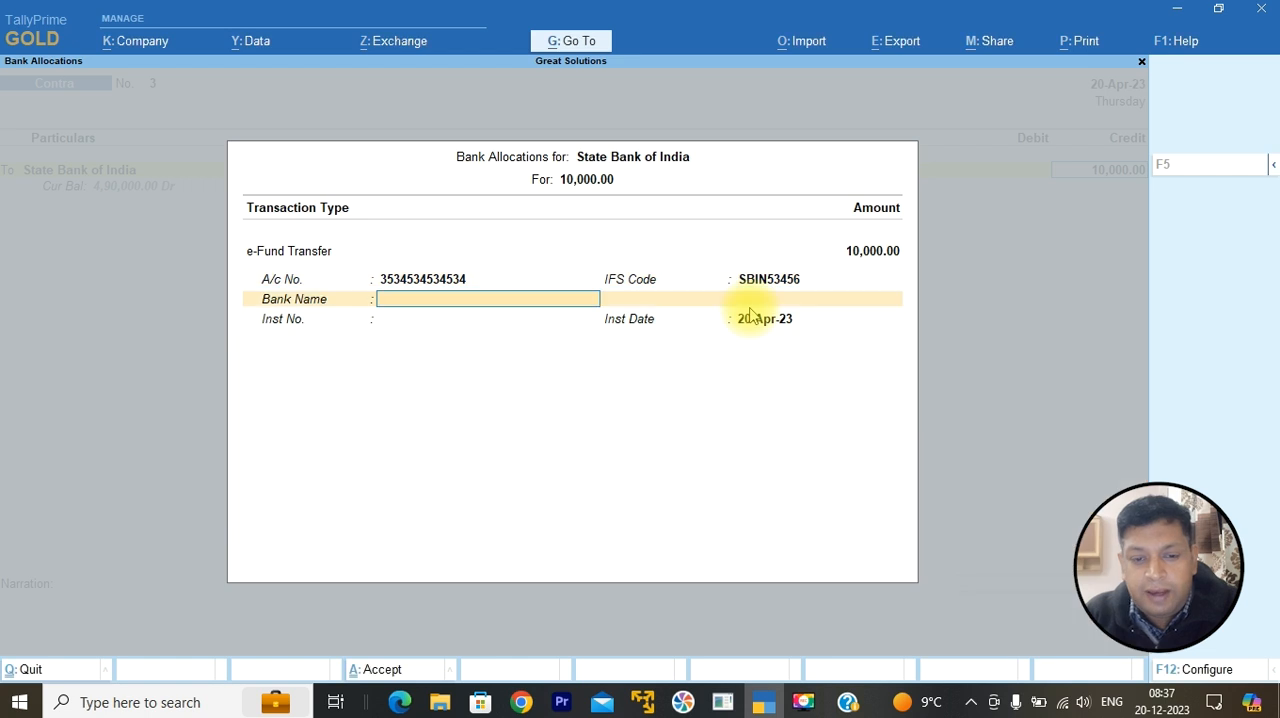
key("Return")
key("Return")
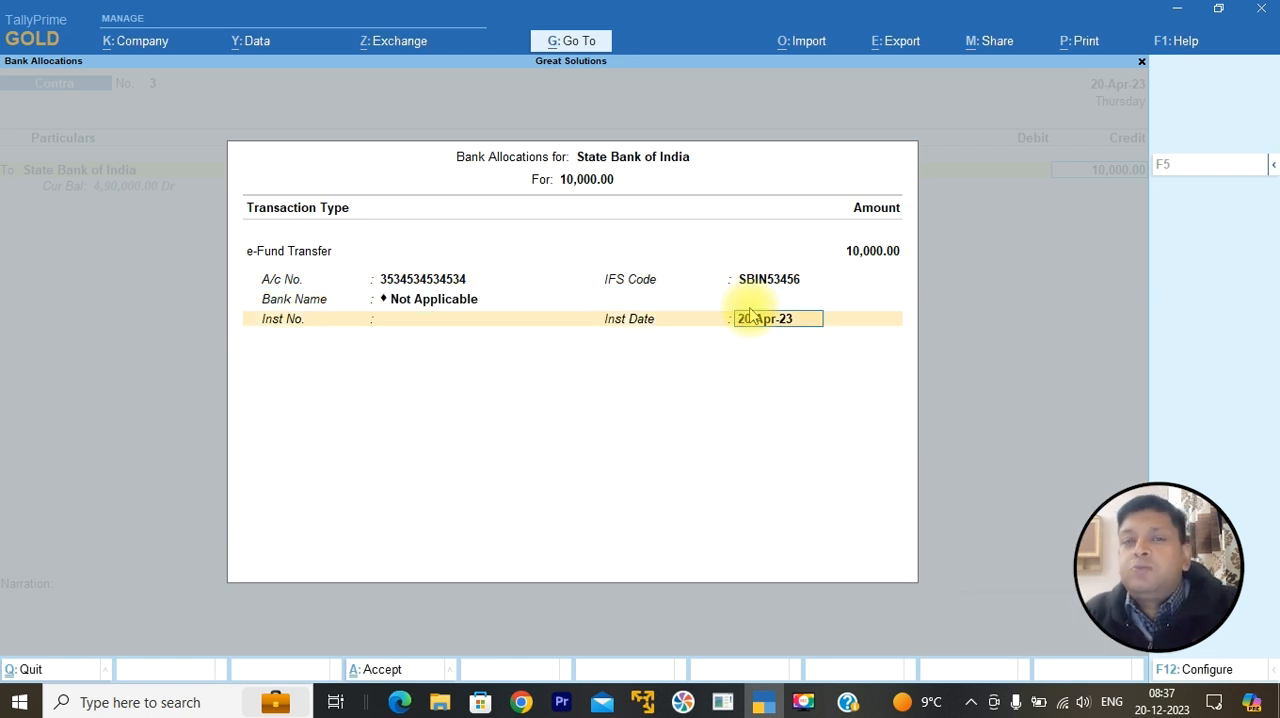
key("Return")
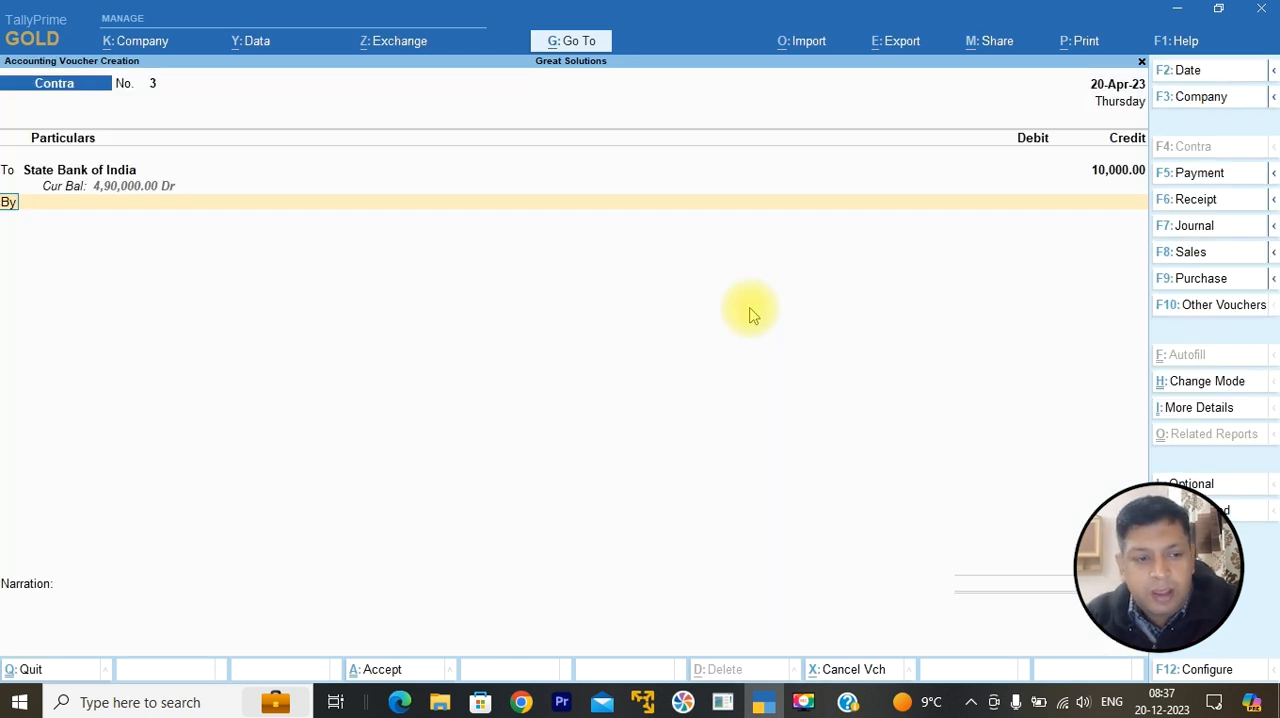
Step: Debit HDFC Bank with 10,000 and accept its e-Fund Transfer allocation with State Bank of India as the bank name
key("Return")
type("HD")
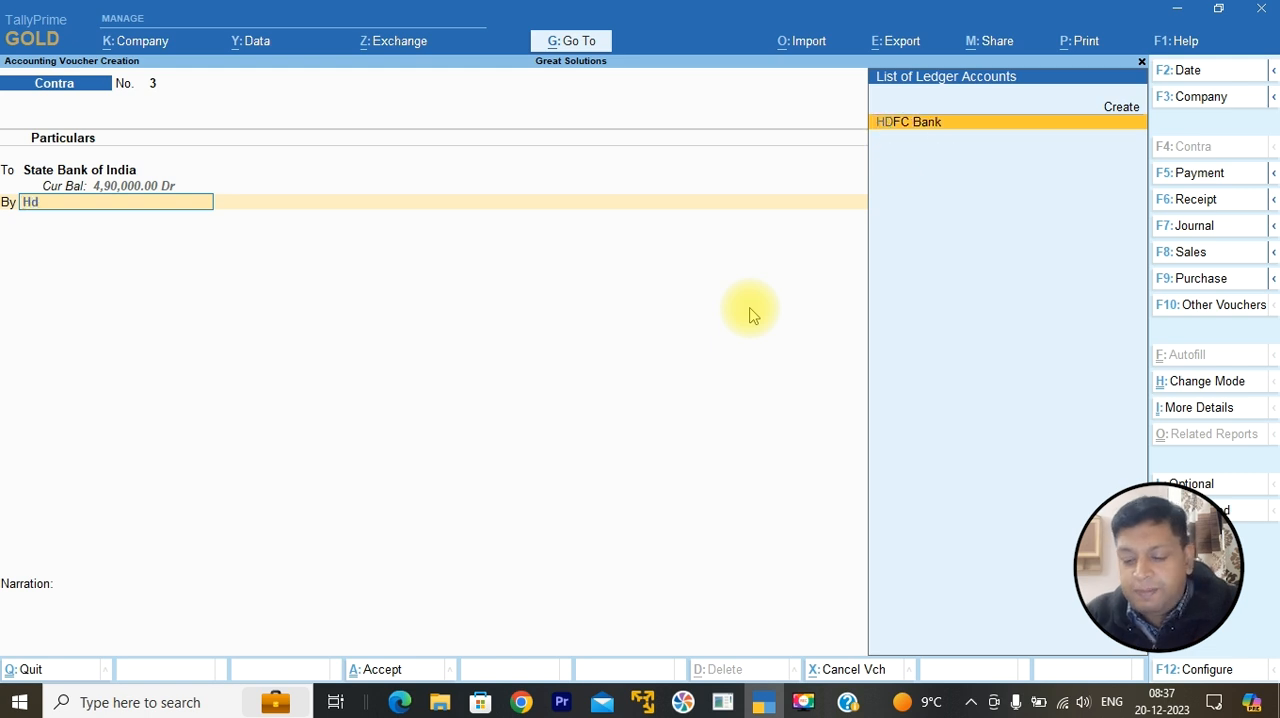
key("Return")
key("Return")
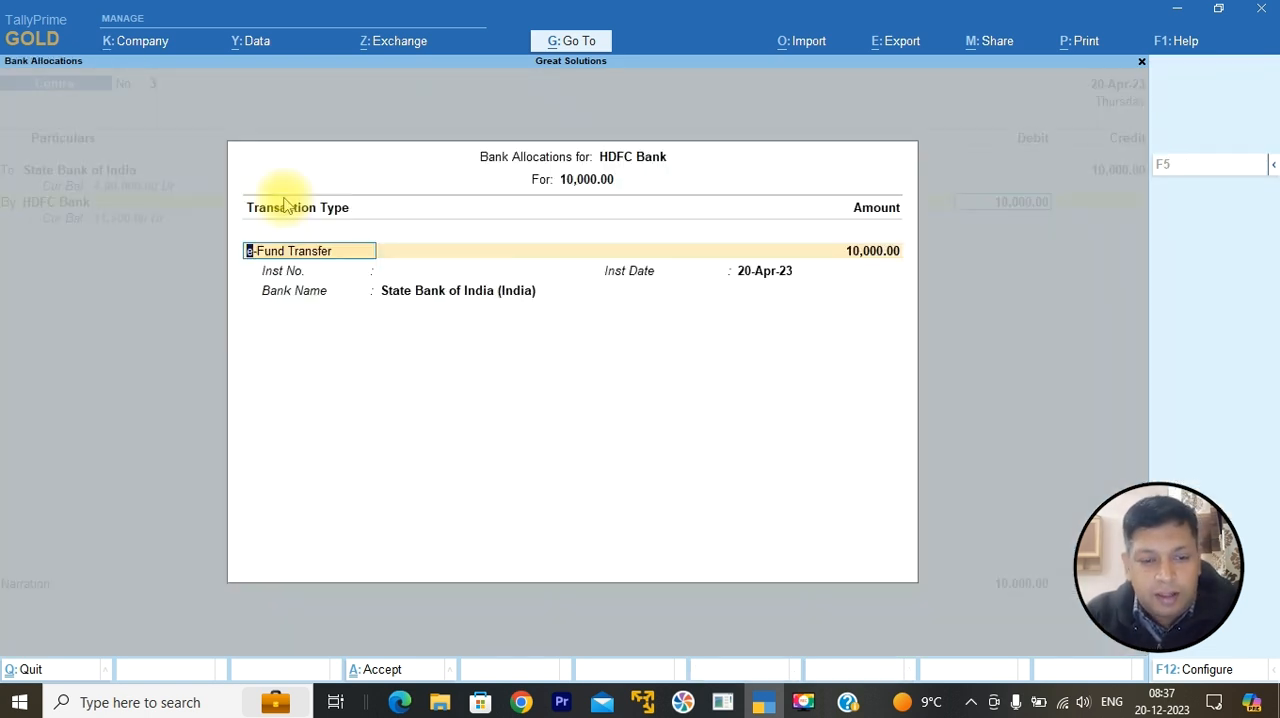
key("Return")
key("Return")
key("Return")
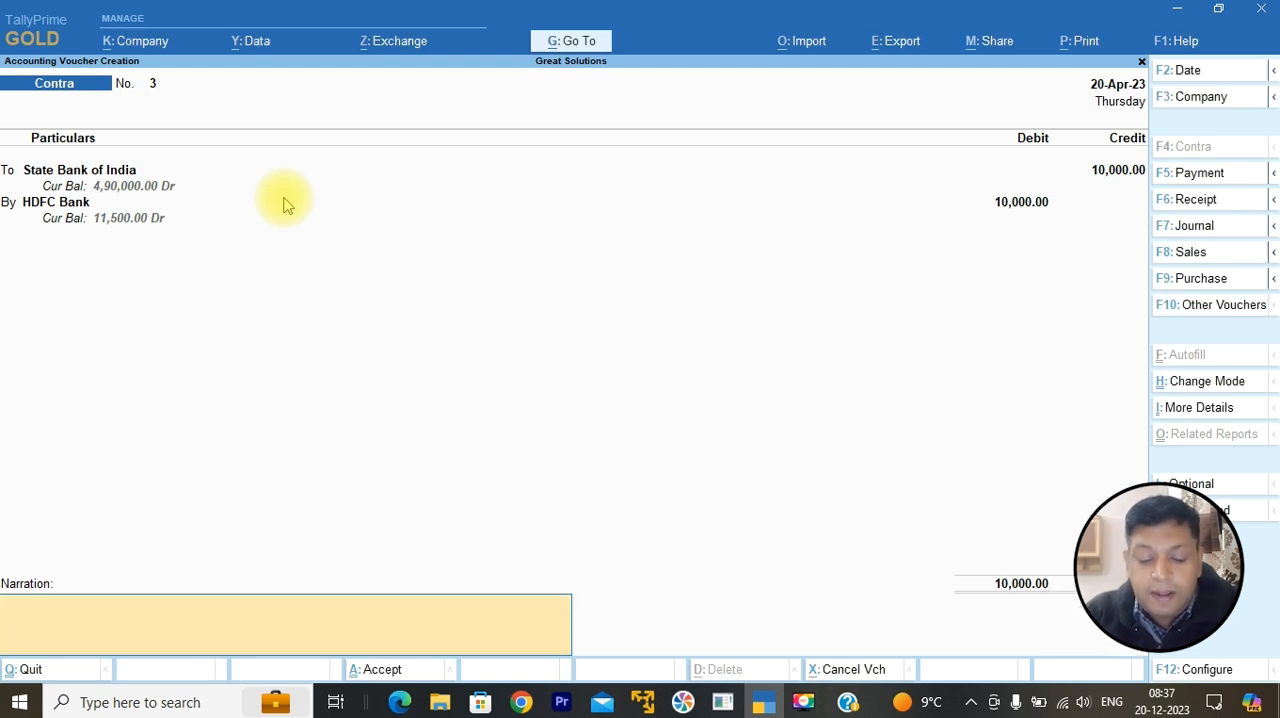
Step: Add the narration "Bank transfer from SBI to HDFC.", save the Contra voucher and leave voucher creation
type("Bank trans")
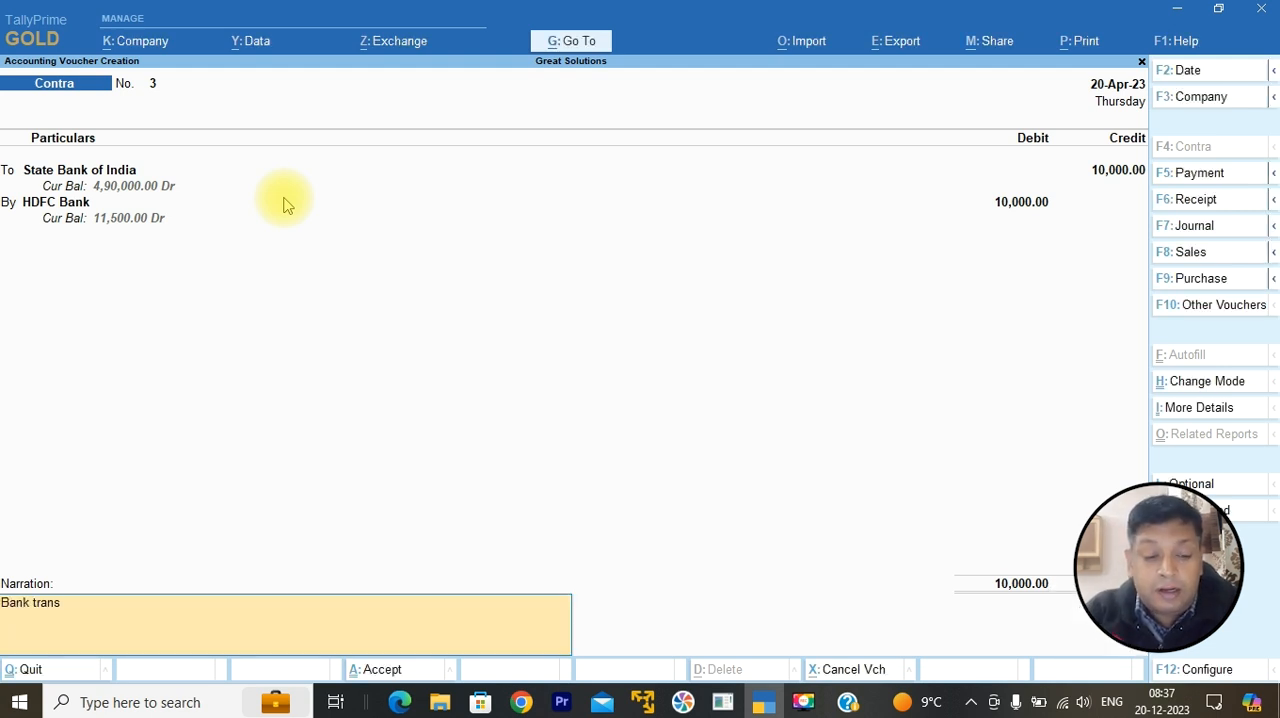
type("fer from SBI to HDFC.")
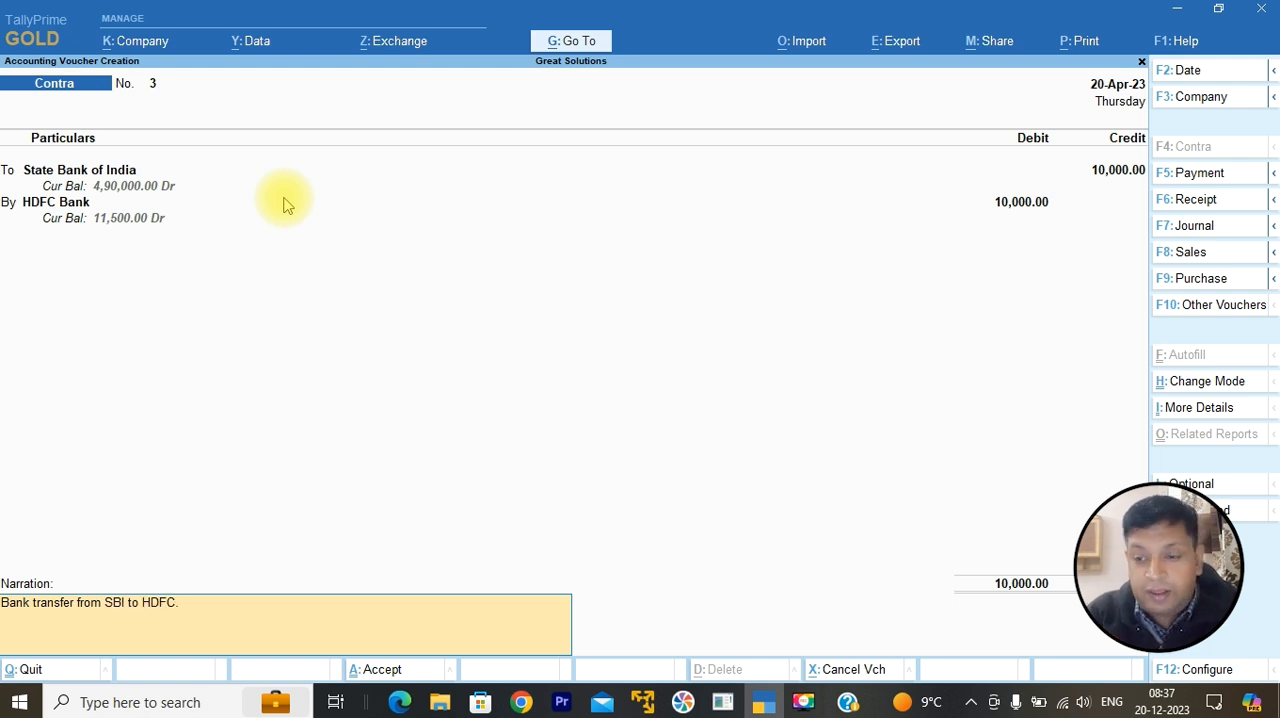
key("Return")
Step: Examine the Bank Accounts summary of the Balance Sheet for the HDFC Bank and State Bank of India balances, then close both reports
key("Return")
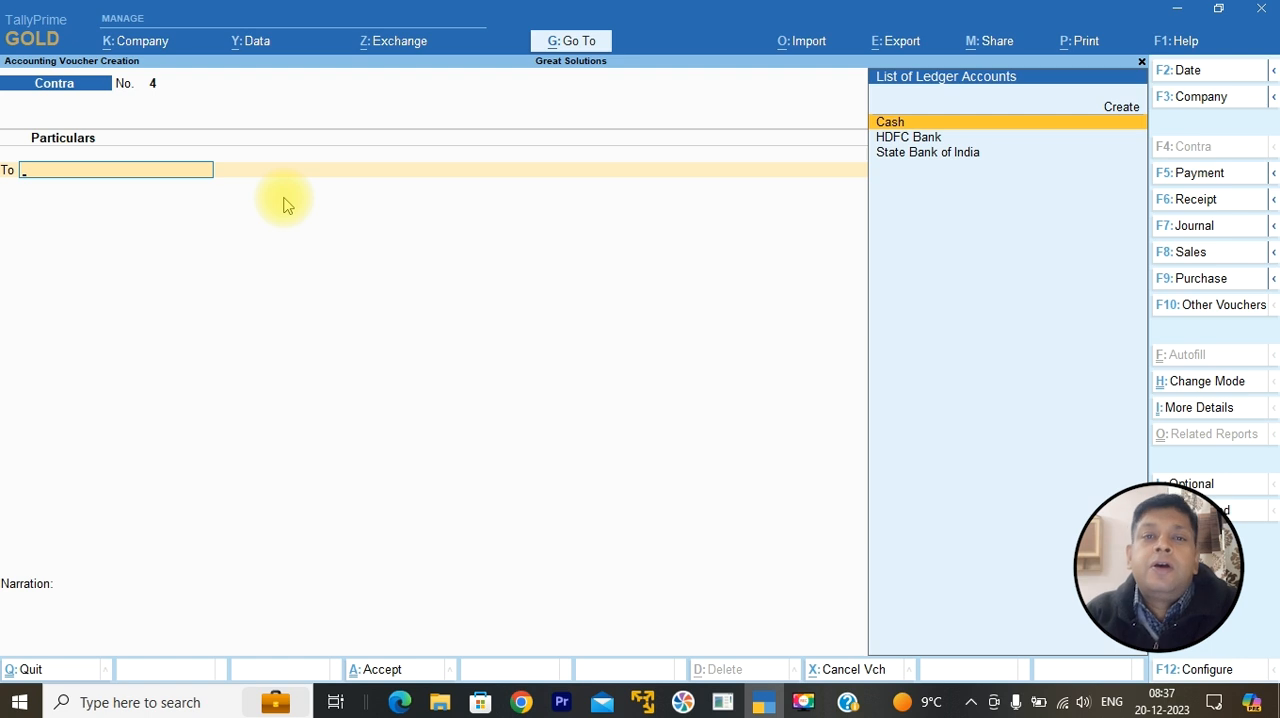
key("Escape")
key("Down")
key("Down")
key("Down")
key("Return")
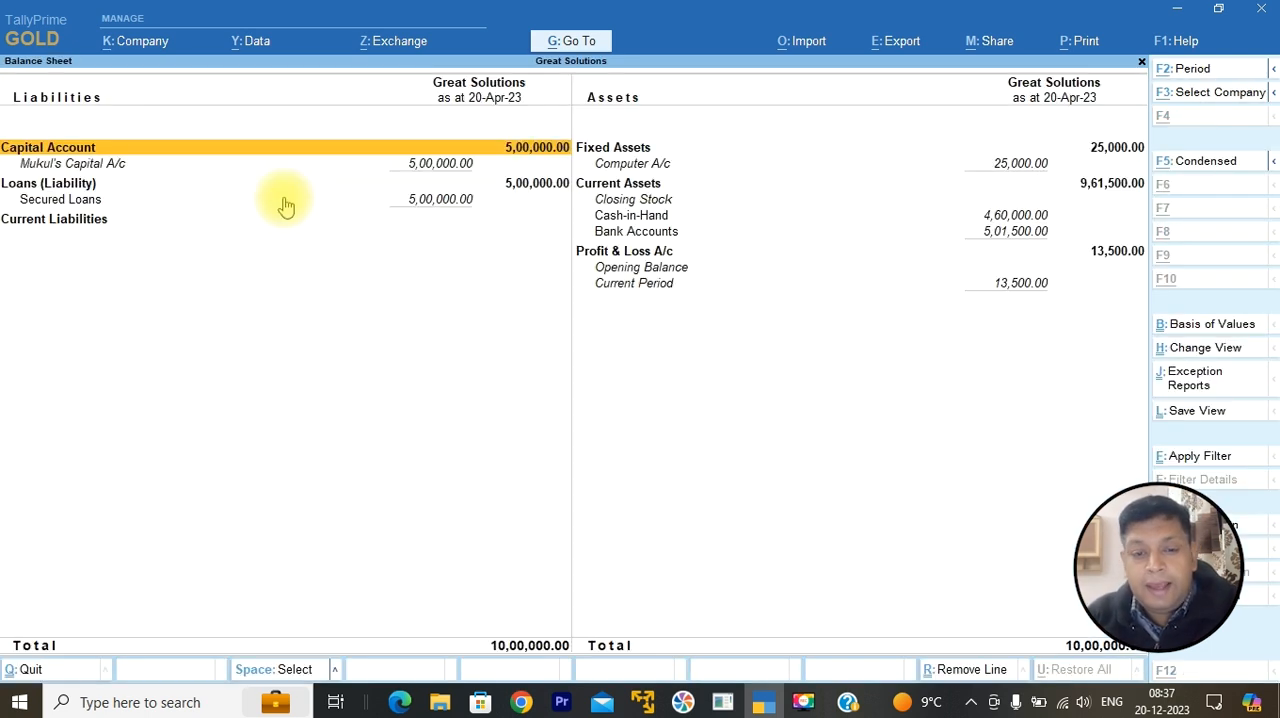
left_click(1005, 238)
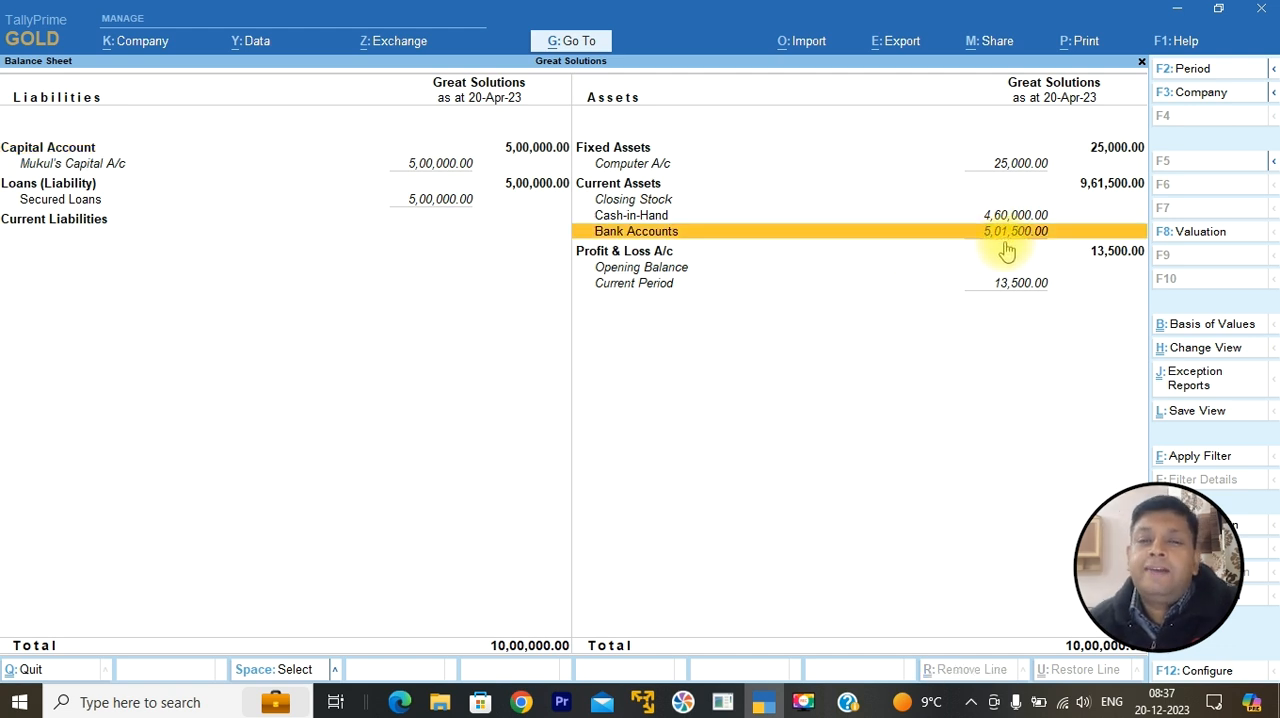
left_click(1005, 238)
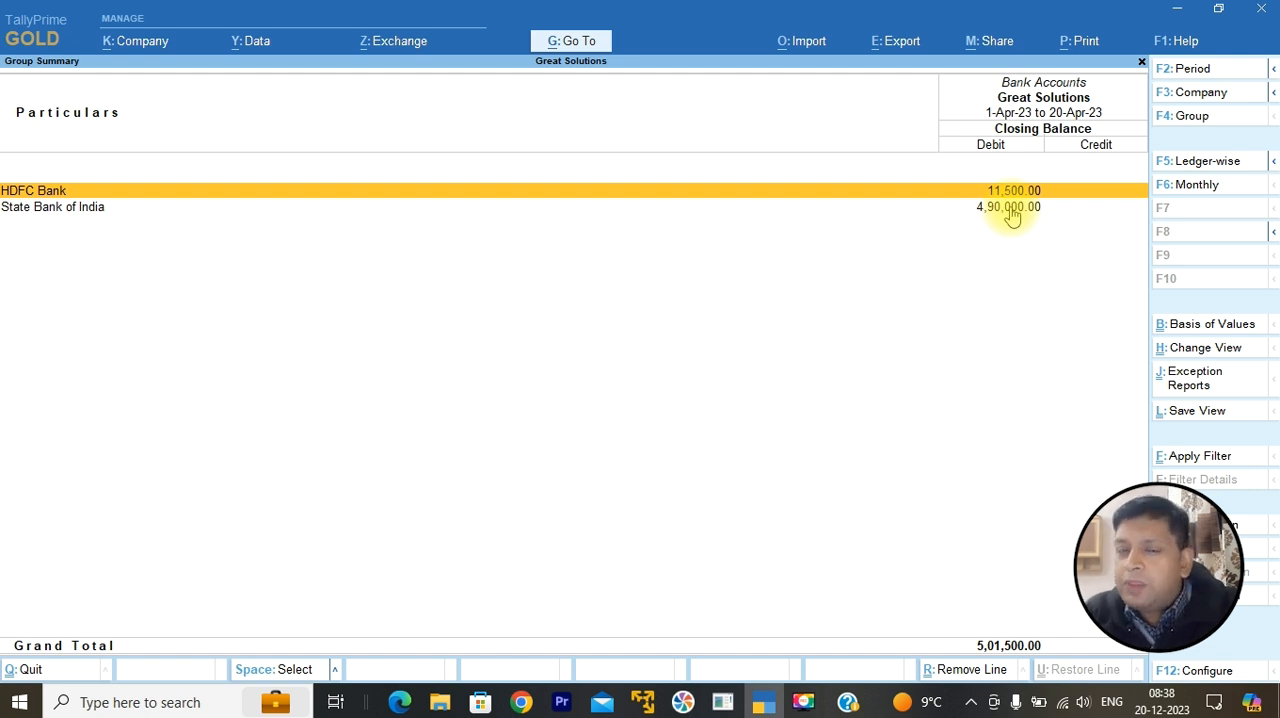
key("Escape")
key("Escape")
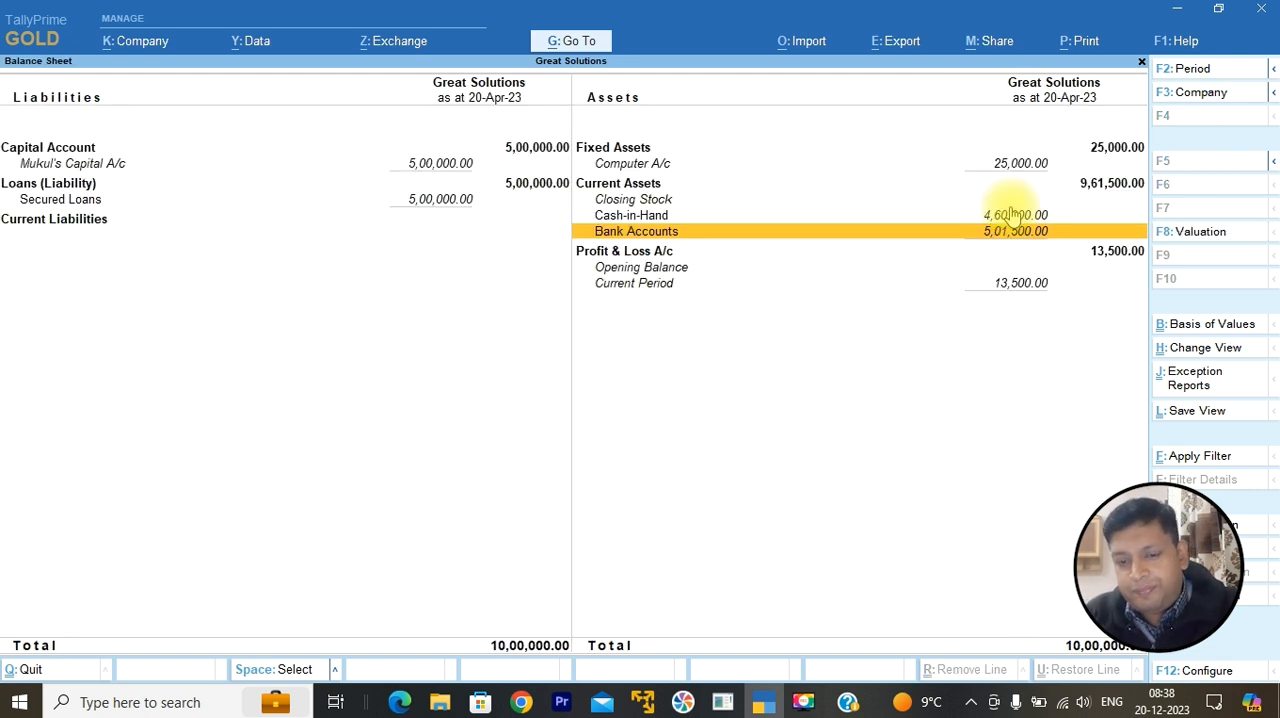
Step: Reopen the Balance Sheet, examine the Cash-in-Hand entry under Current Assets and close the report
key("Return")
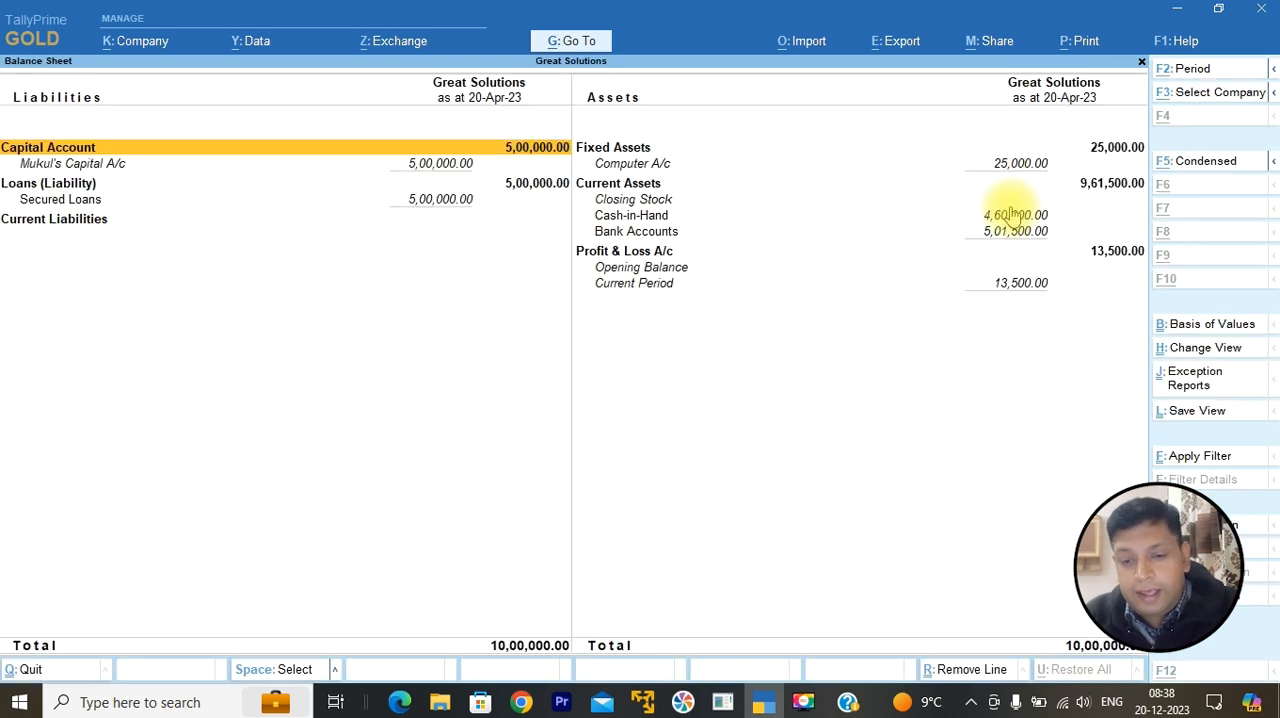
key("Down")
key("Down")
key("Right")
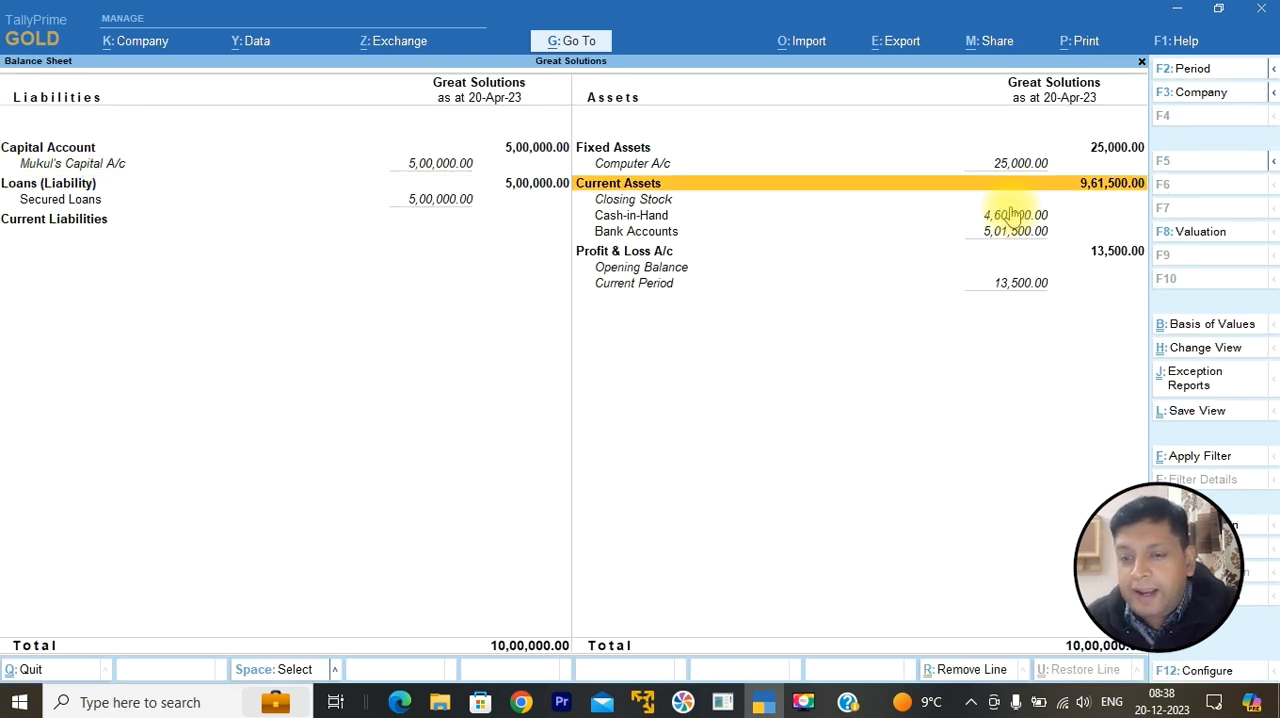
key("Down")
key("Down")
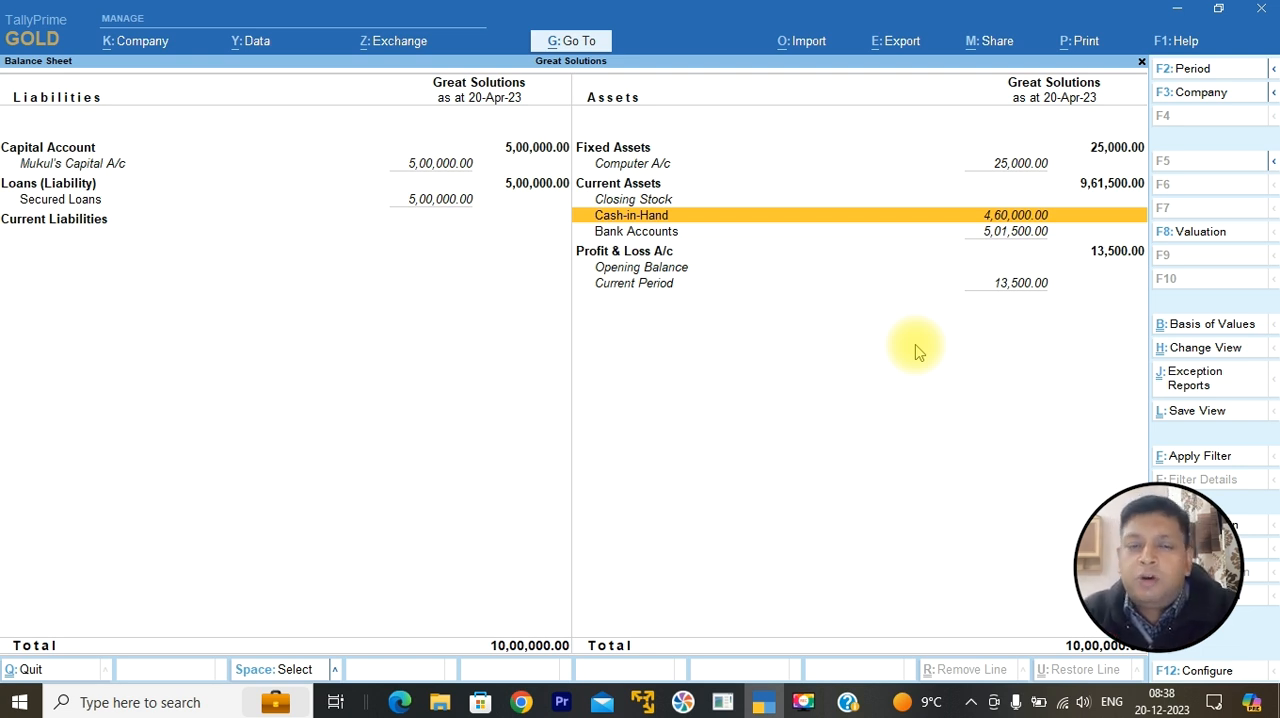
key("Escape")
Step: Start another Contra voucher and credit Cash with 5,000
key("Up")
key("Up")
key("Up")
key("Return")
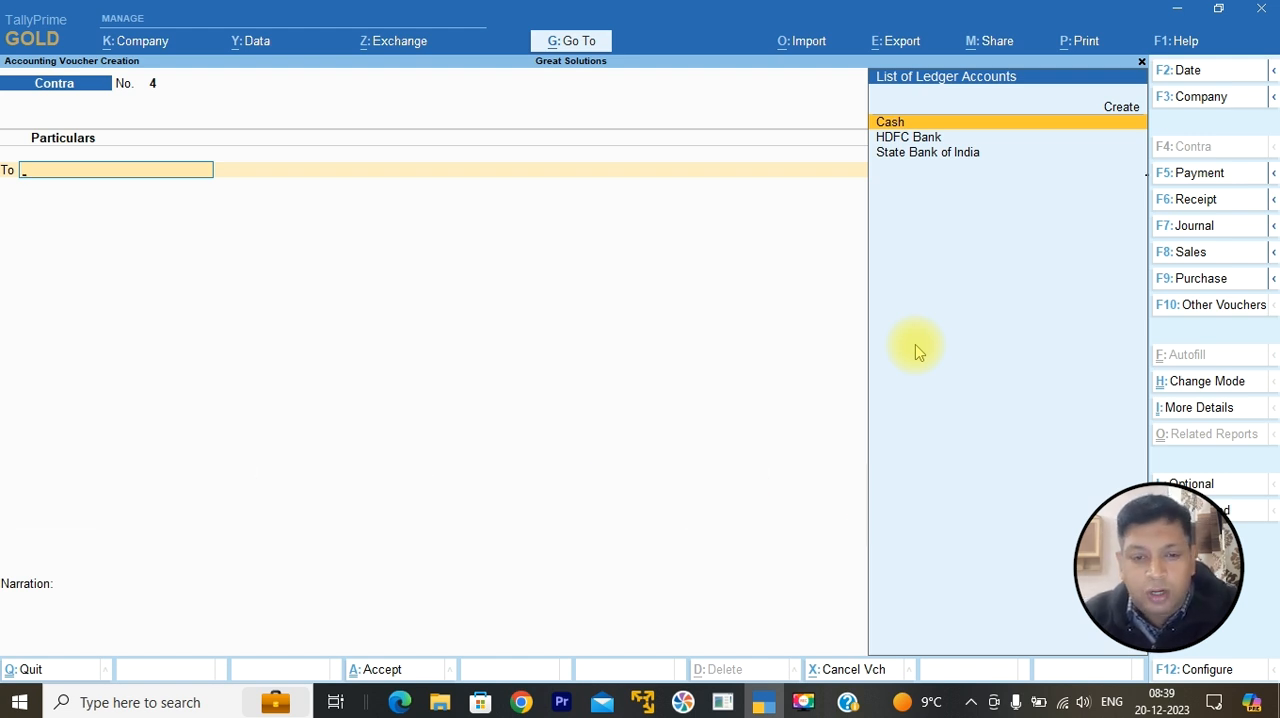
key("Return")
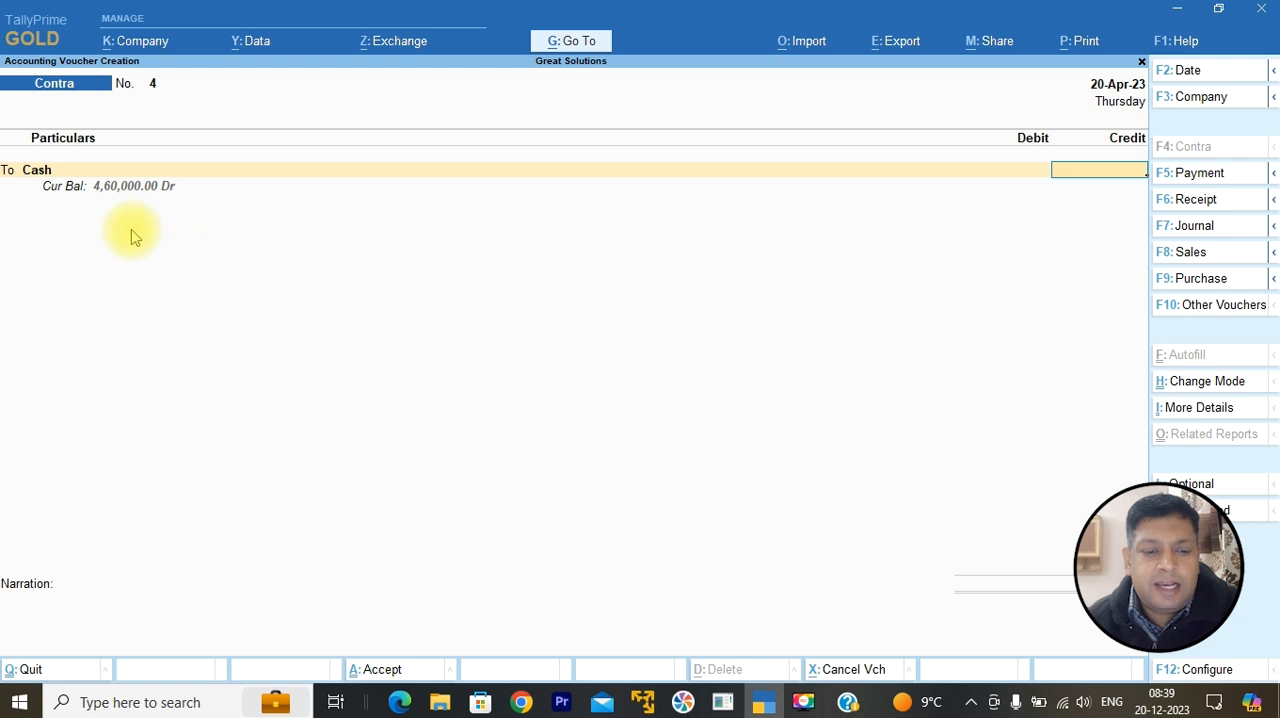
type("5,00")
type("000")
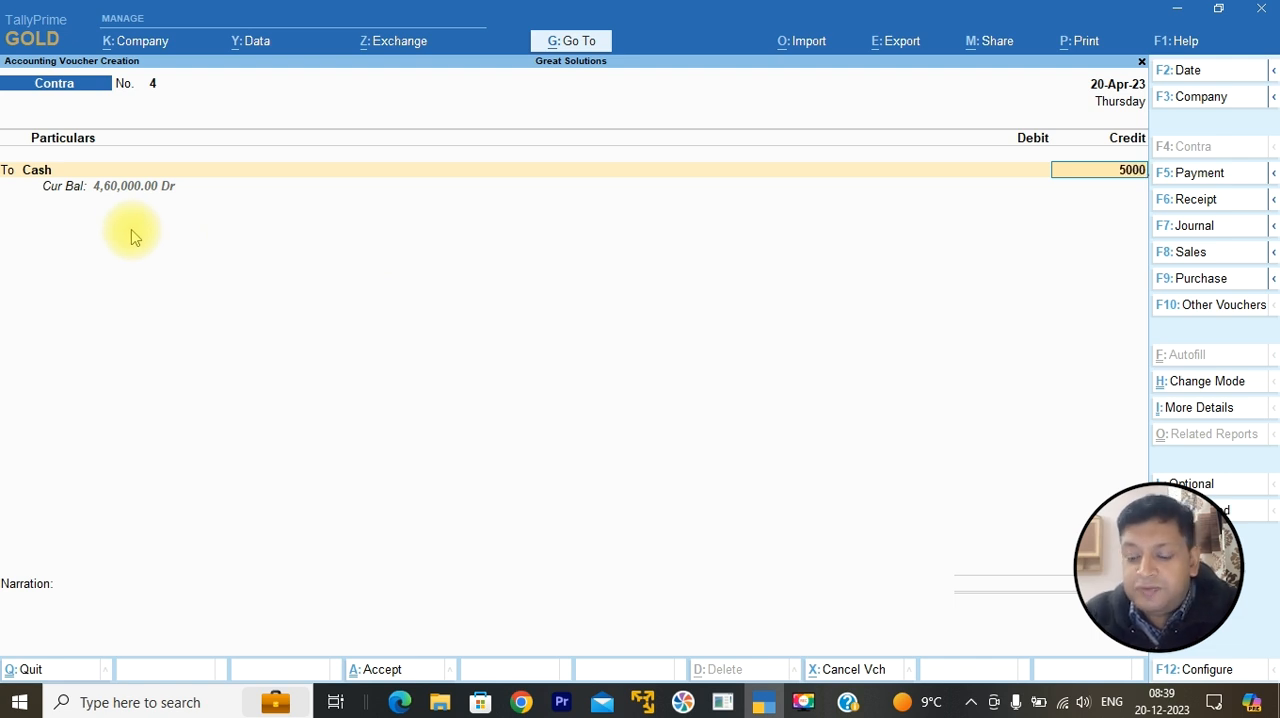
key("Return")
key("Return")
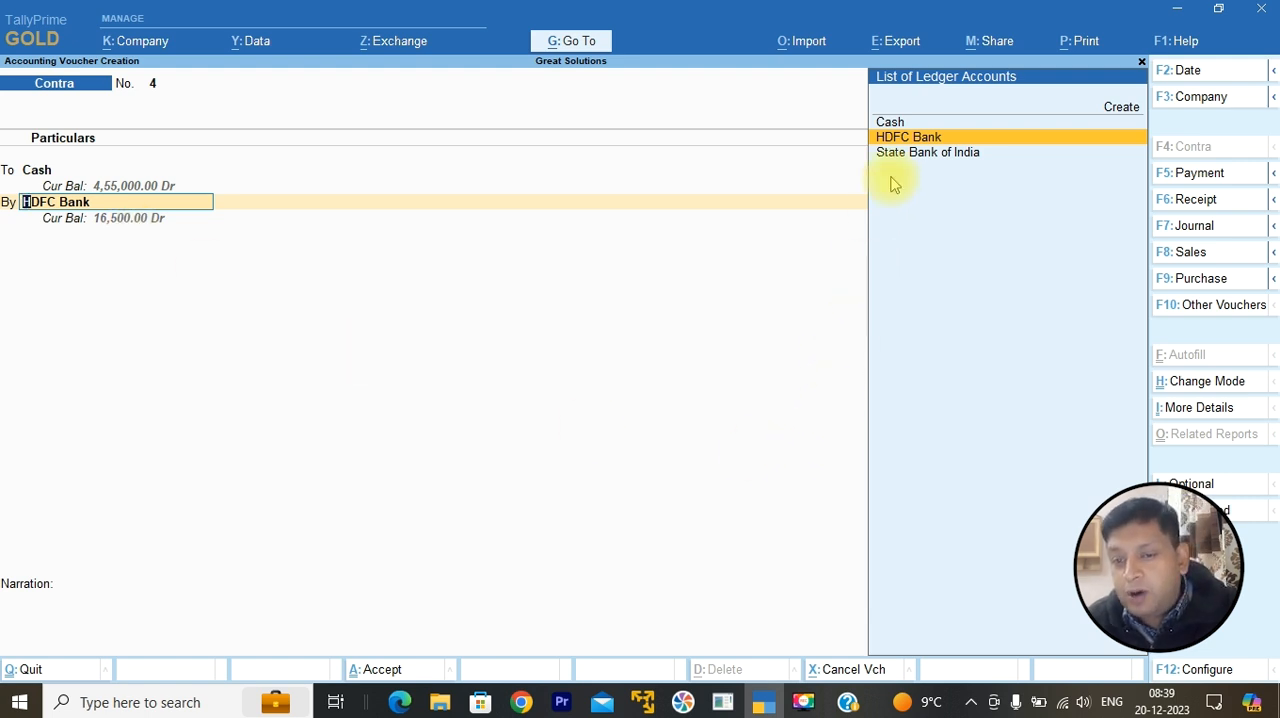
Step: Create a Petty Cash ledger under the Cash-in-Hand group without bank details and use it as the debit account
left_click(1113, 110)
type("Pe")
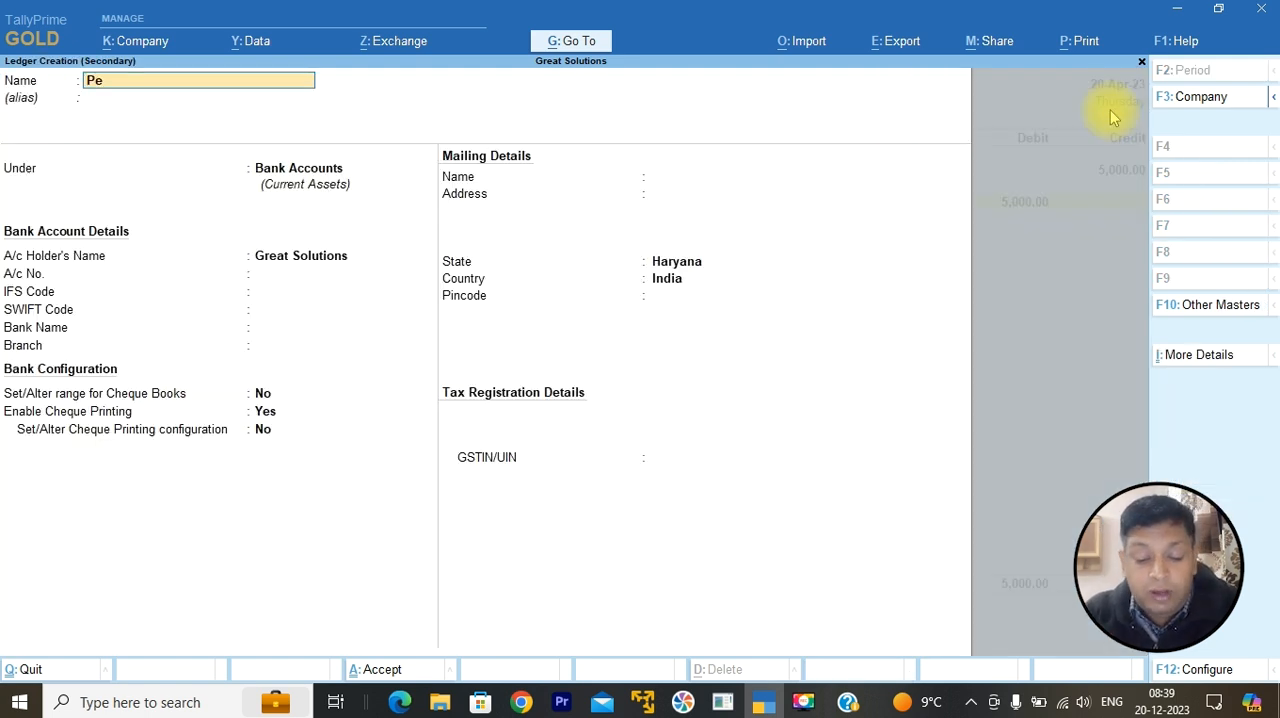
type("tty Cash")
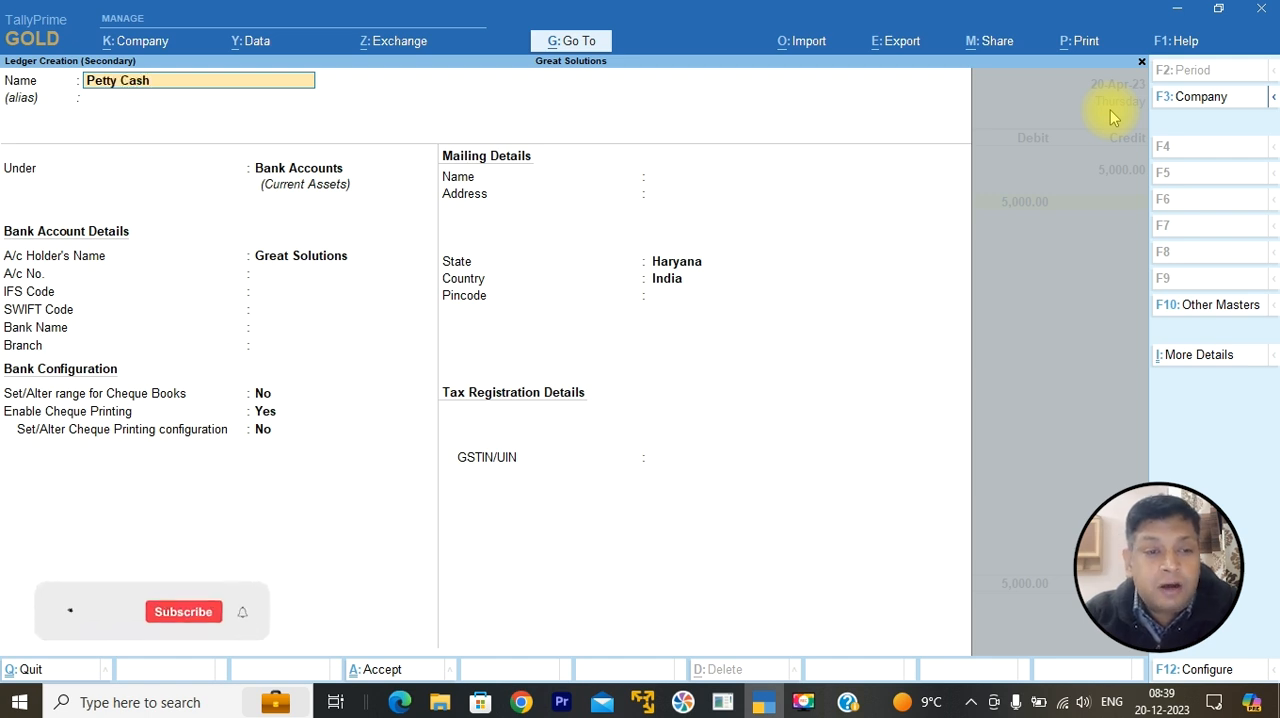
key("Return")
key("Return")
type("Cash")
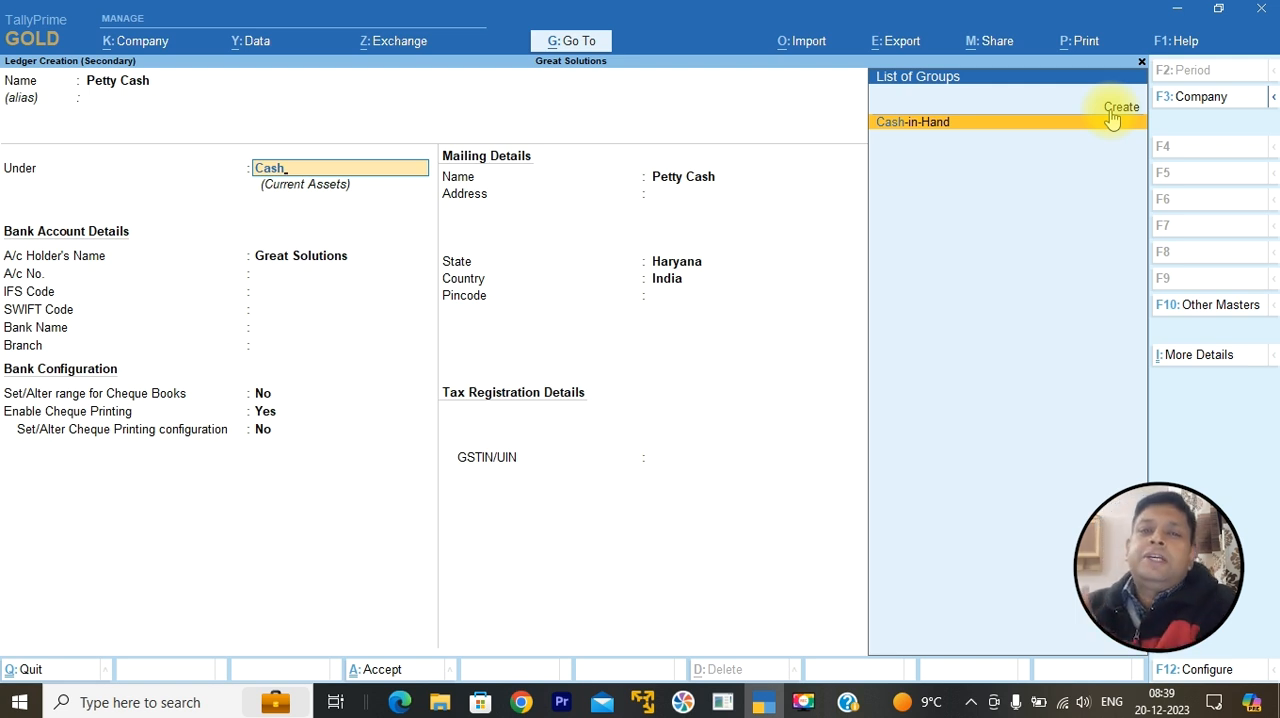
key("Return")
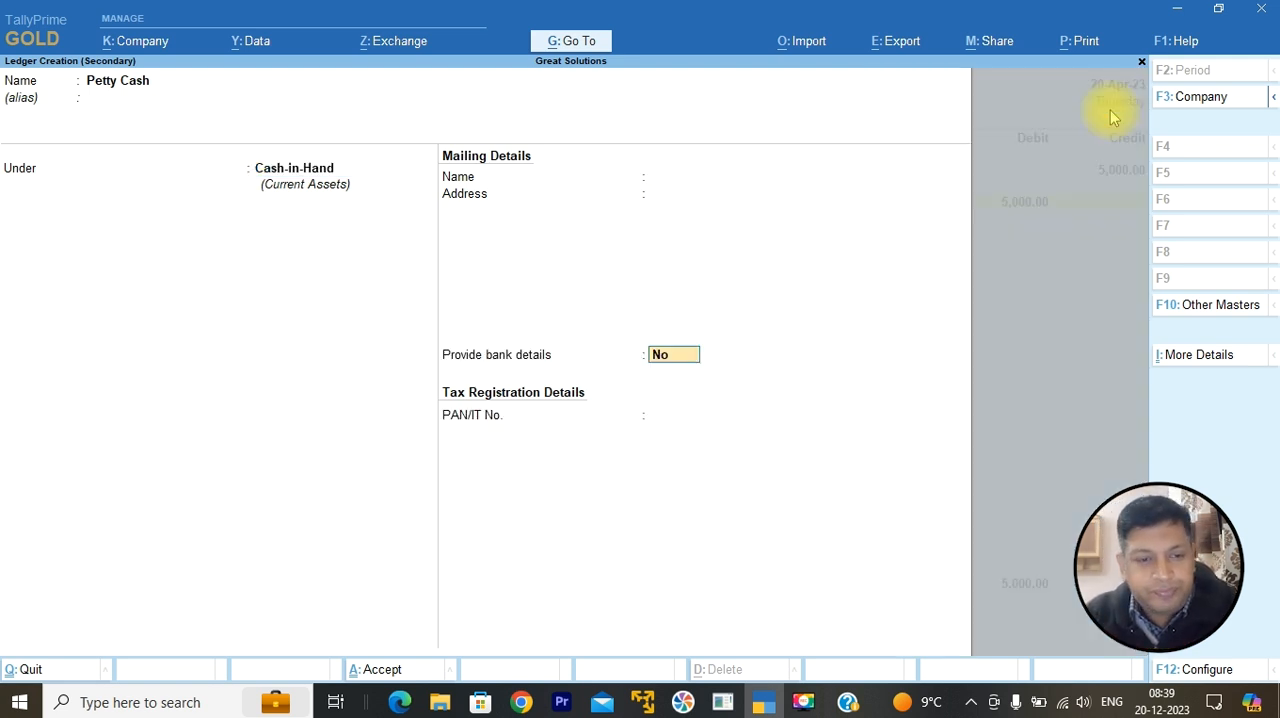
key("Return")
Step: Debit Petty Cash with 5,000, add the narration "Cash transfer into petty cash for monthly expenditure.", save the Contra voucher and leave voucher creation
key("Return")
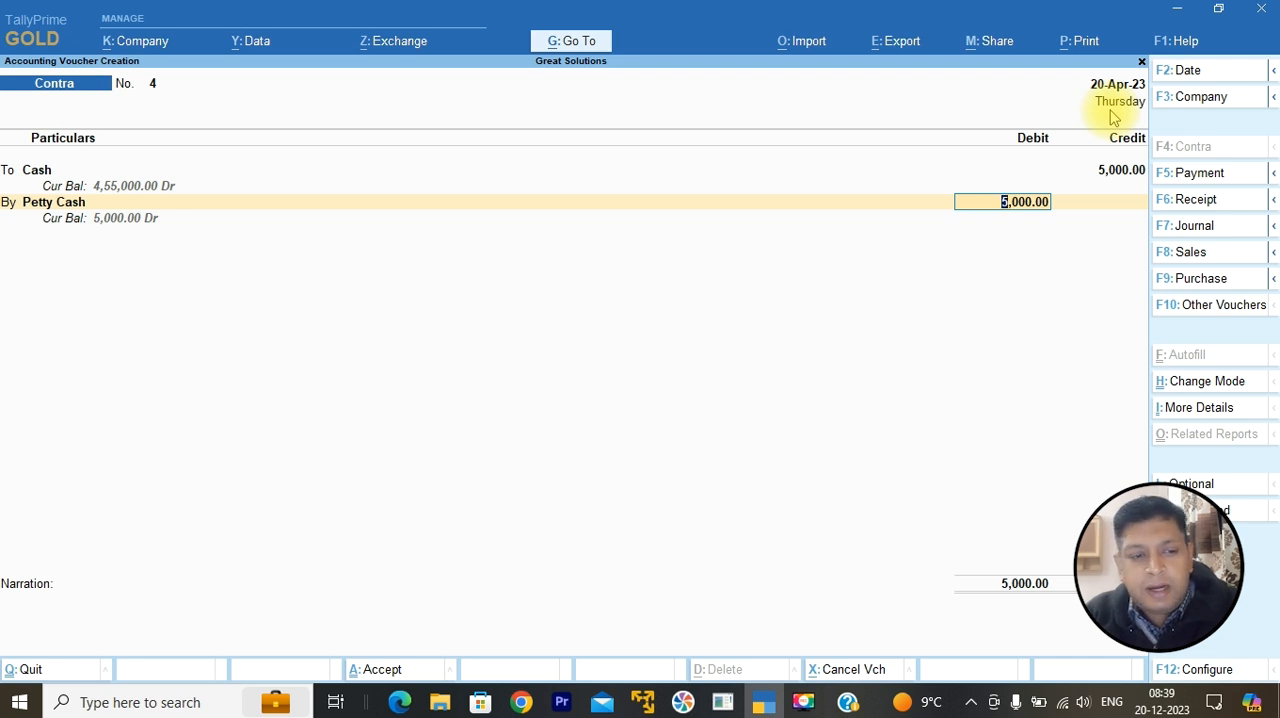
key("Return")
type("Cash transfer into petty cah")
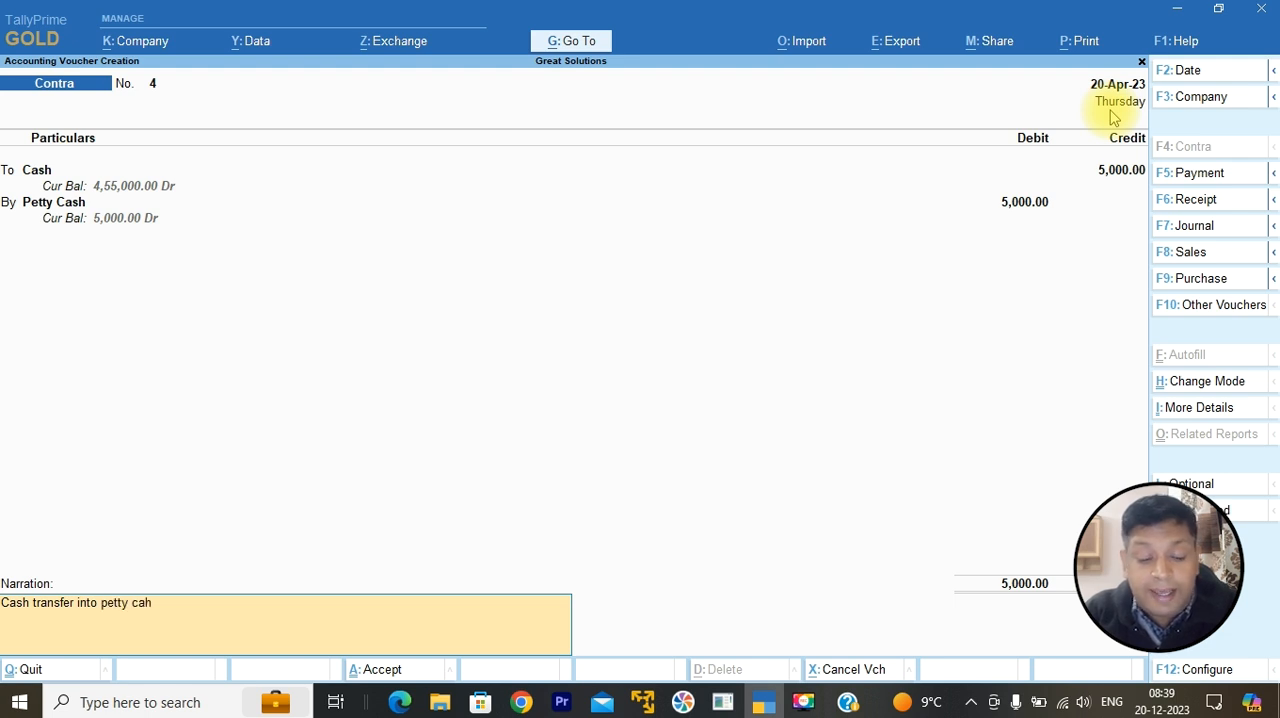
key("BackSpace")
type("sh for month")
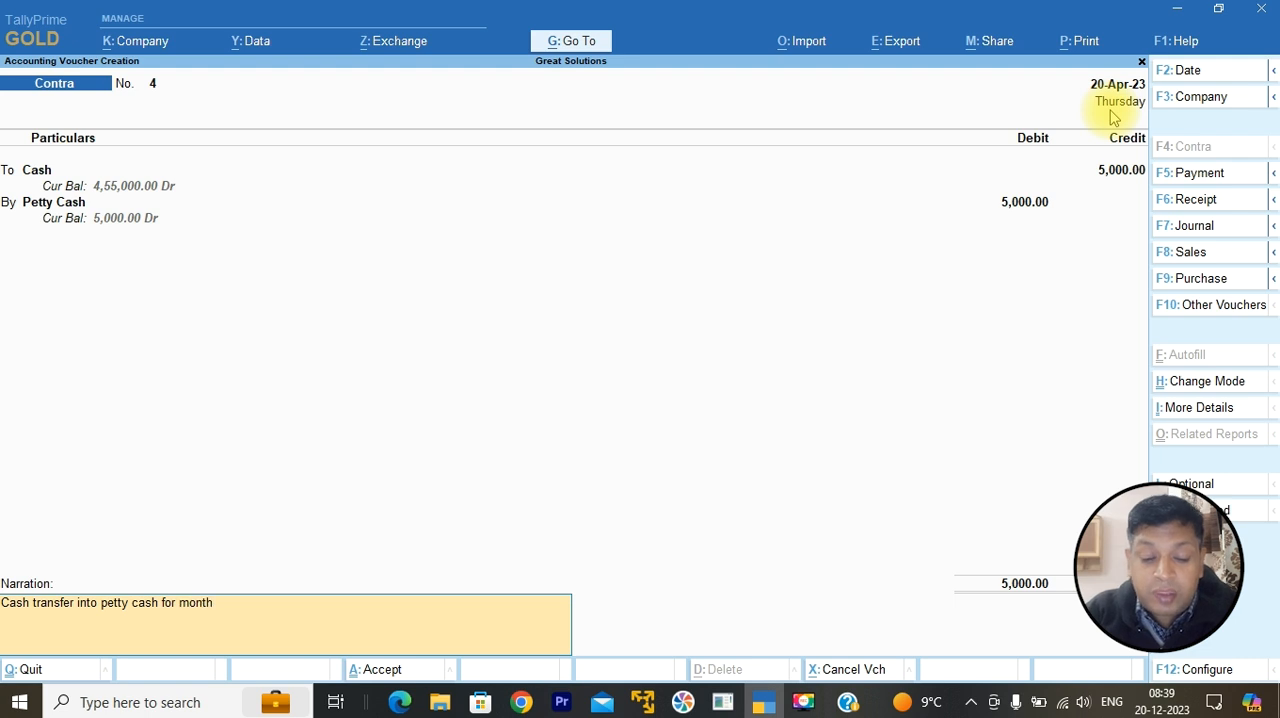
type("ly expenditure.")
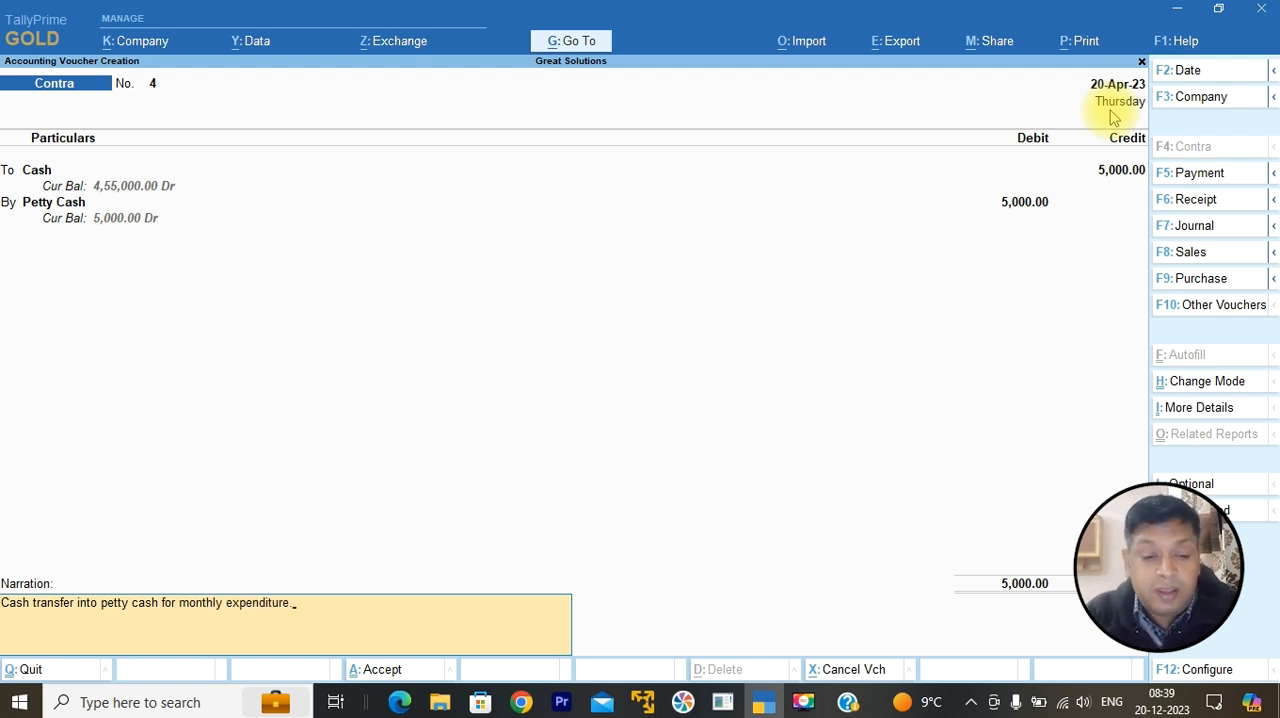
key("Return")
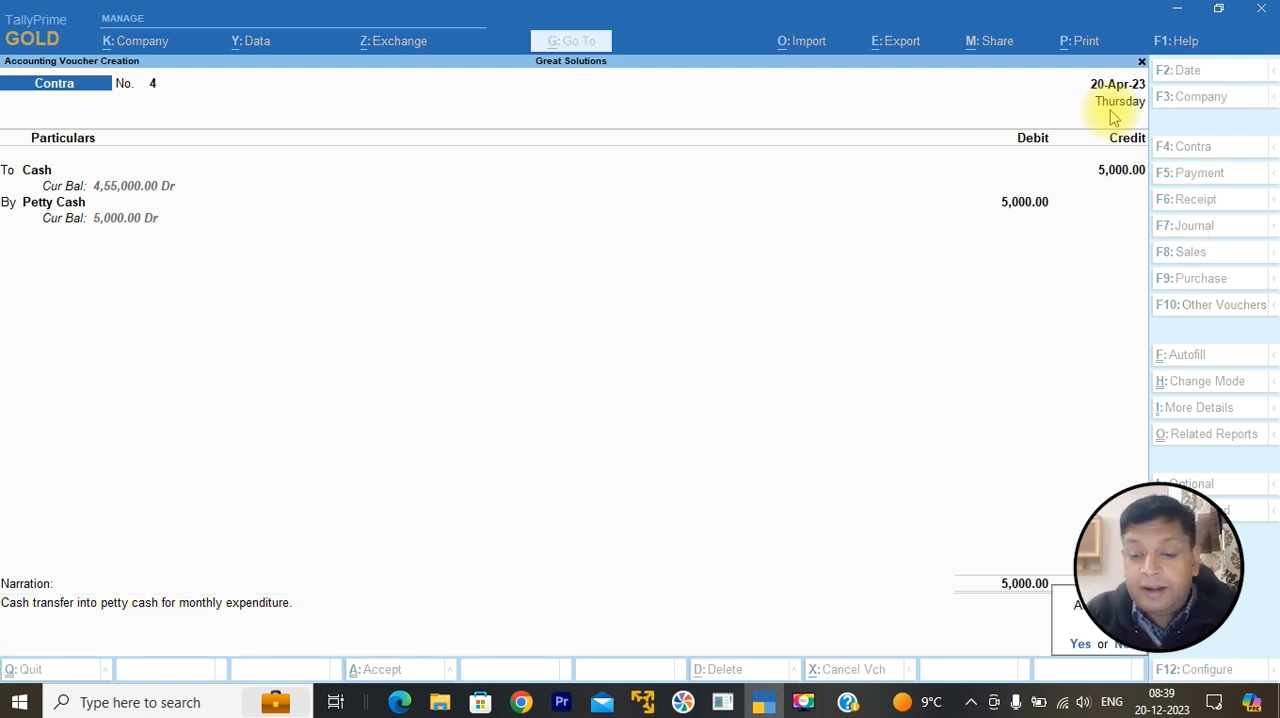
key("Return")
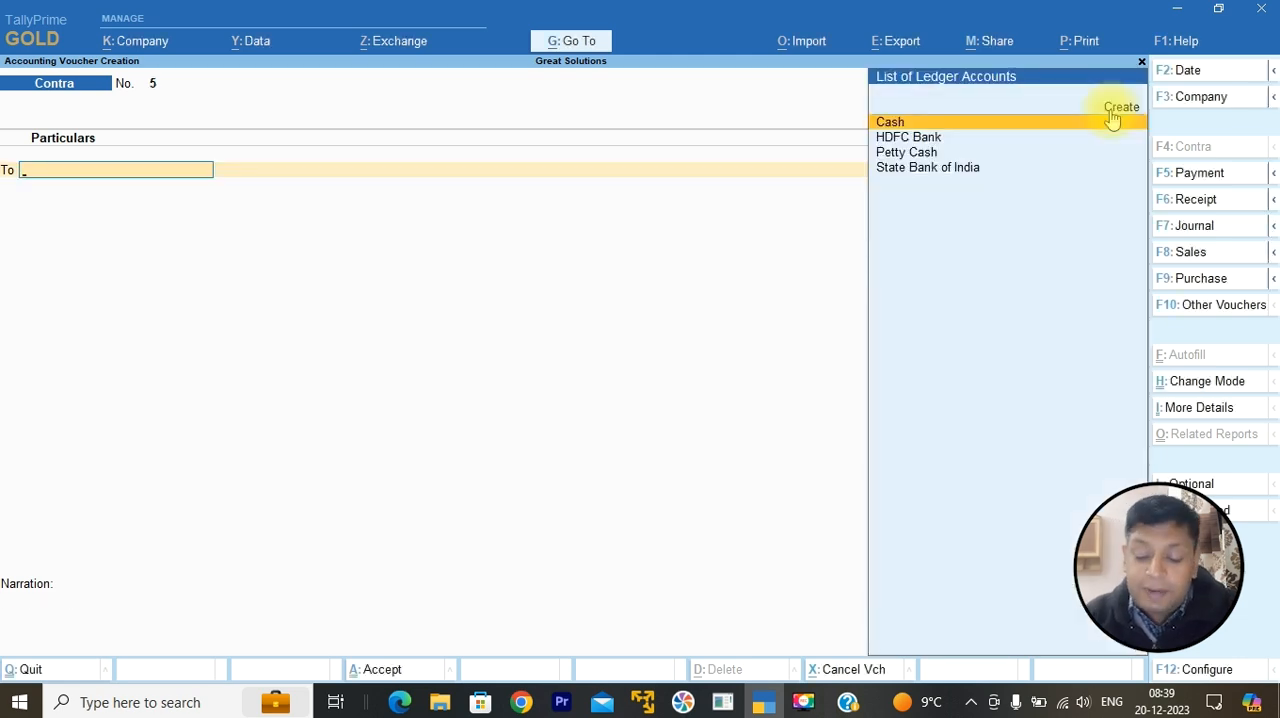
key("Escape")
Step: Open the Balance Sheet of Great Solutions in its detailed form
key("Down")
key("Down")
Step: Open the Cash-in-Hand group under Current Assets, examine the Cash and Petty Cash balances, and close both reports
key("Down")
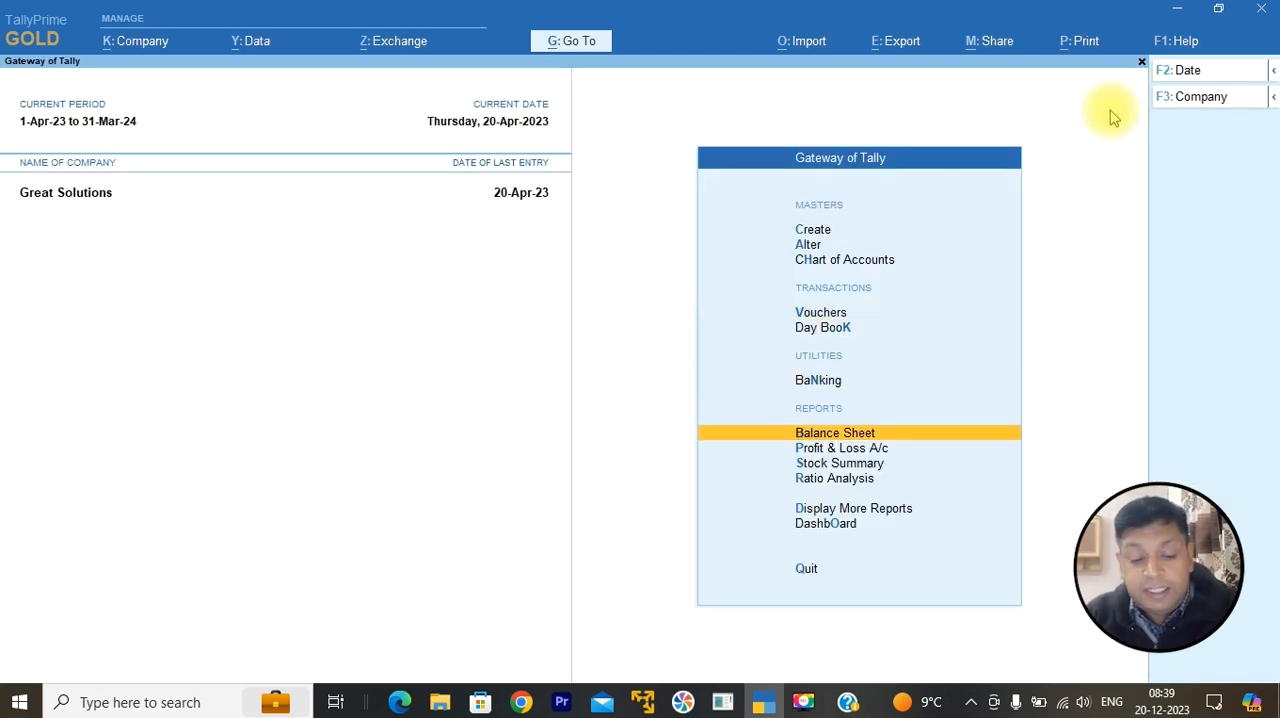
key("Return")
key("alt+F5")
key("Down")
key("Down")
key("Down")
key("Right")
key("Down")
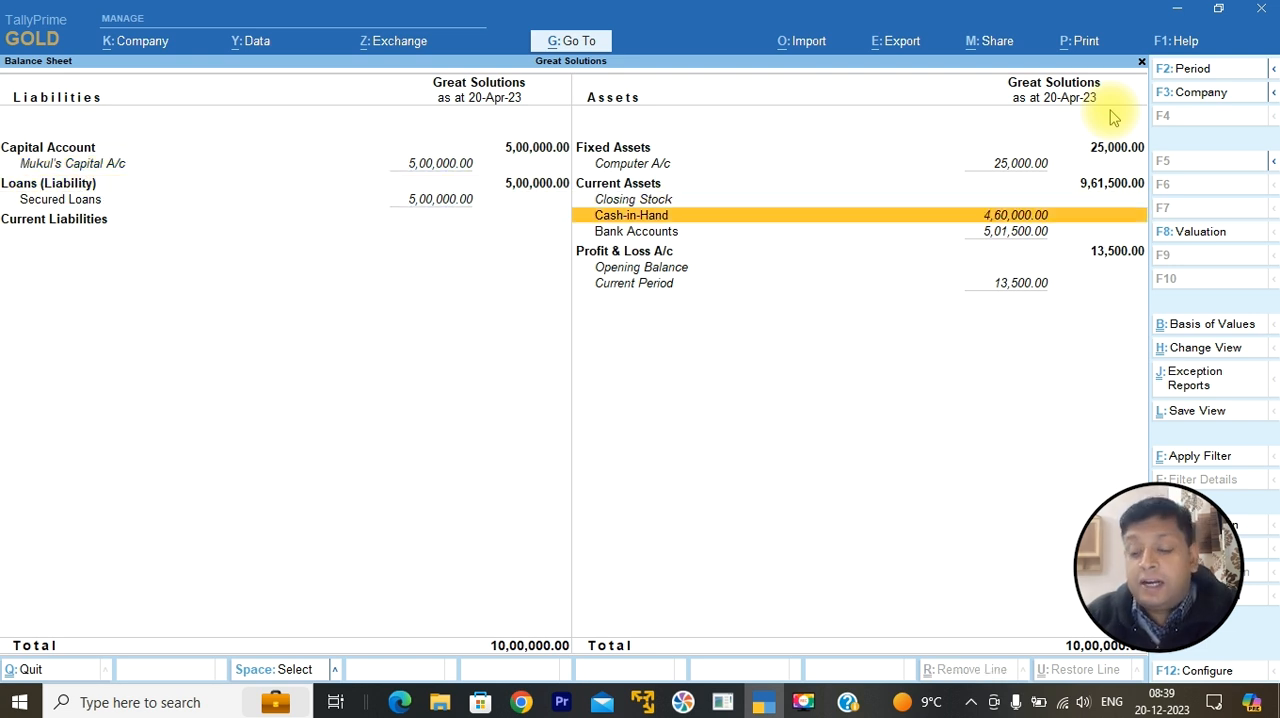
key("Return")
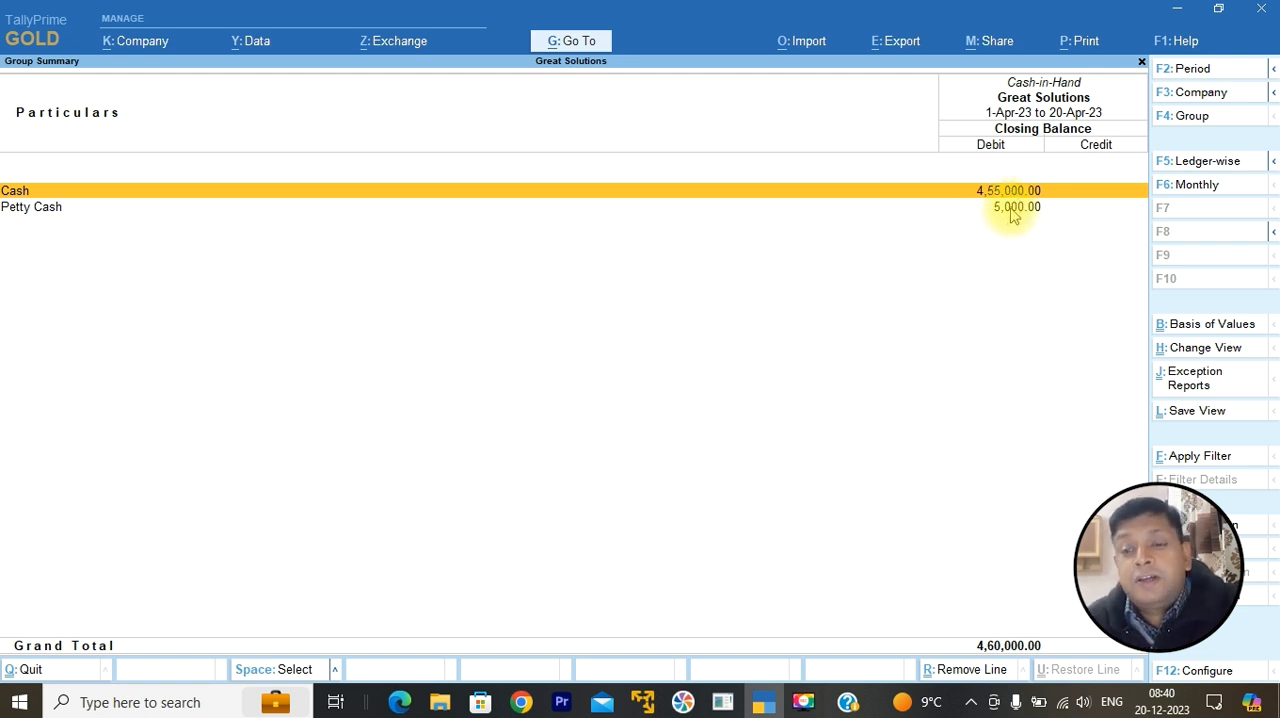
left_click(1012, 213)
key("Escape")
key("Escape")
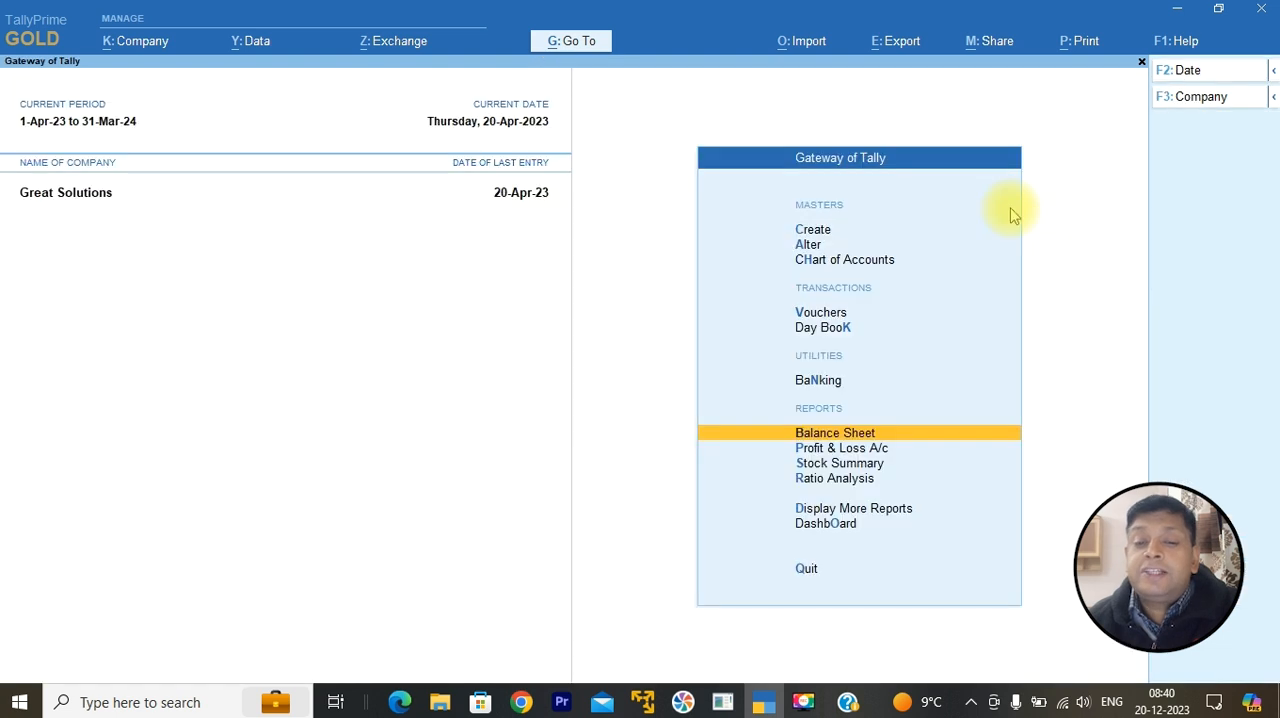
Step: Start a new accounting voucher and change its type to Payment
key("Up")
key("Up")
key("Up")
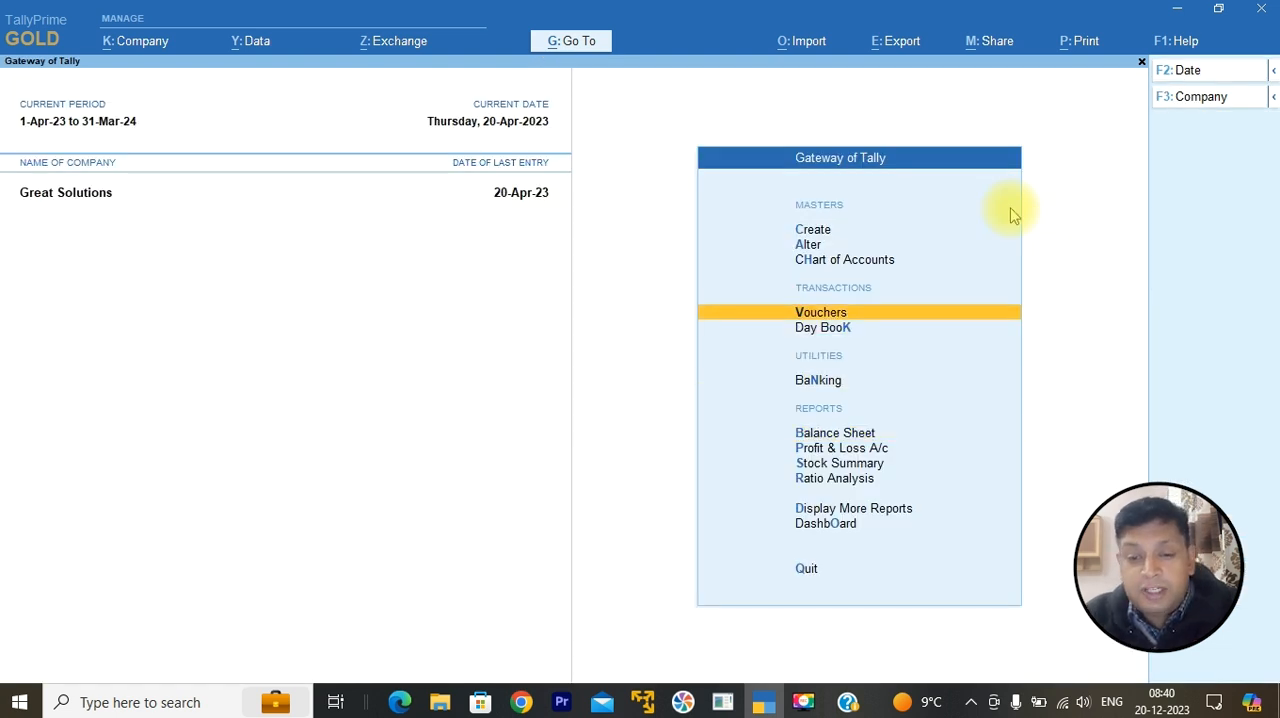
key("Return")
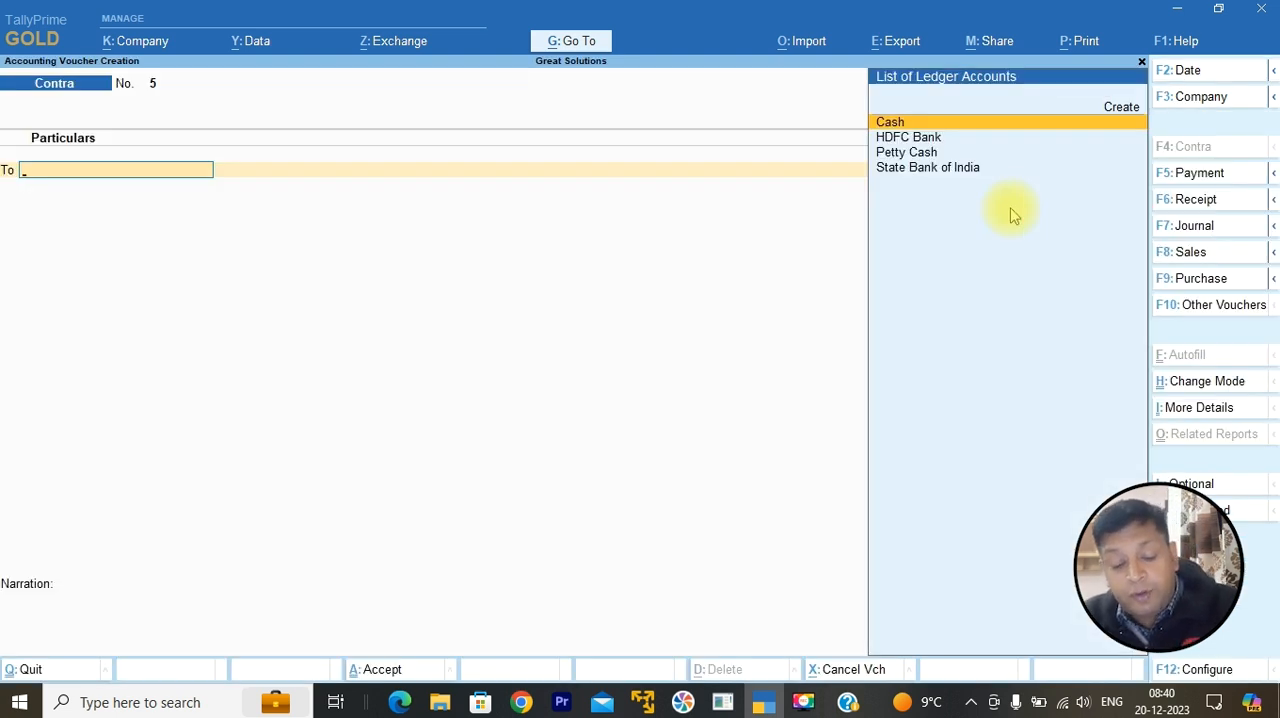
key("F5")
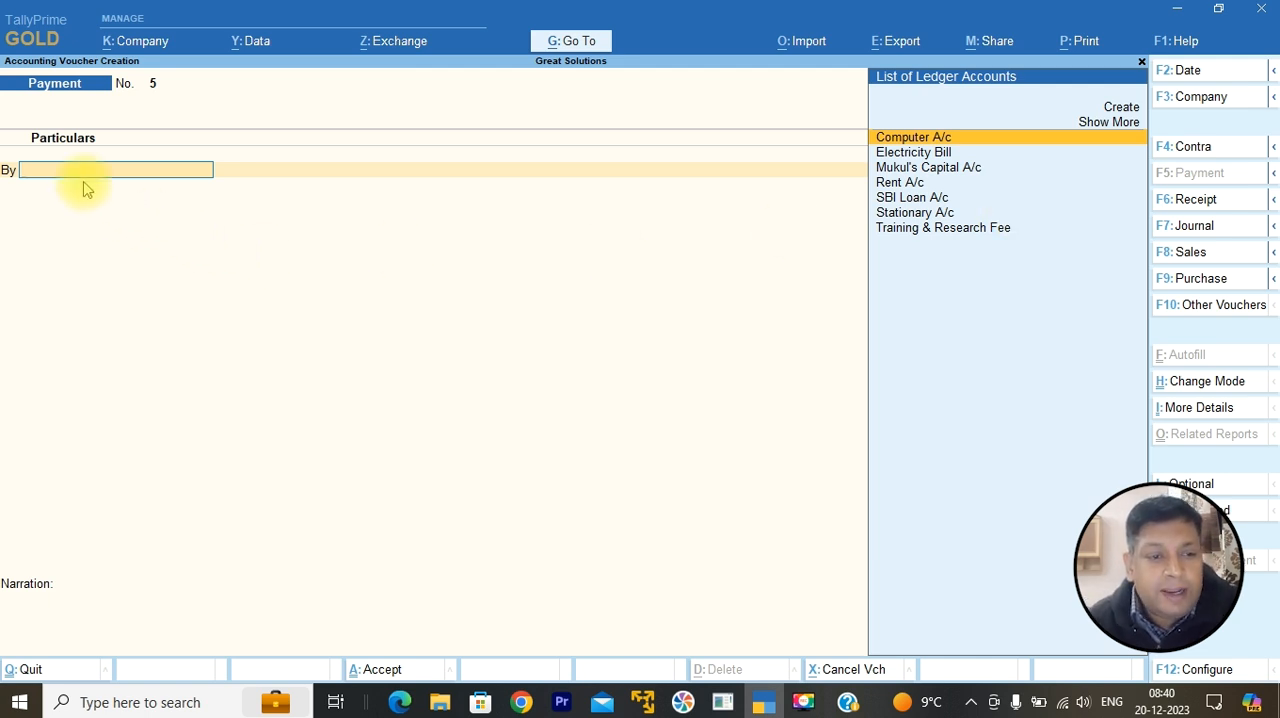
Step: Start a new ledger named "Entertainment Expenses" from the debit line and place it under the Indirect Expenses group
key("ctrl")
key("alt+c")
type("Entertainment Expenses")
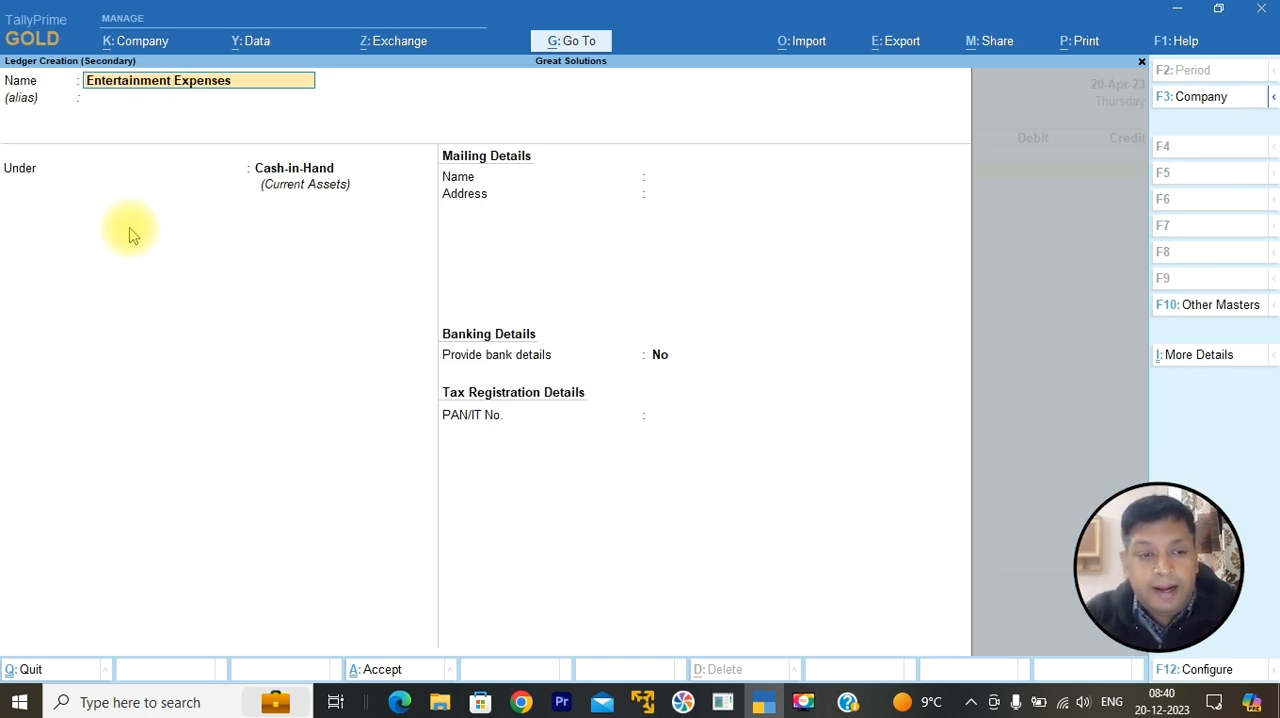
key("Return")
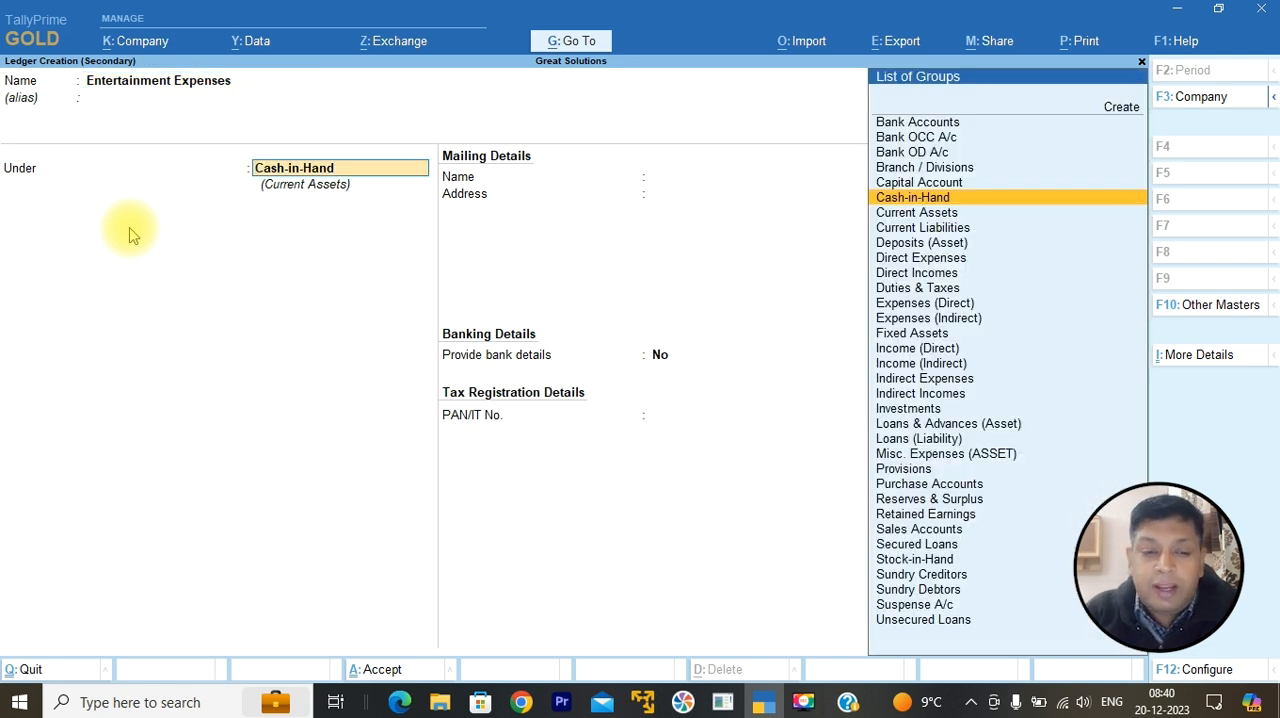
type("In")
key("Down")
key("Down")
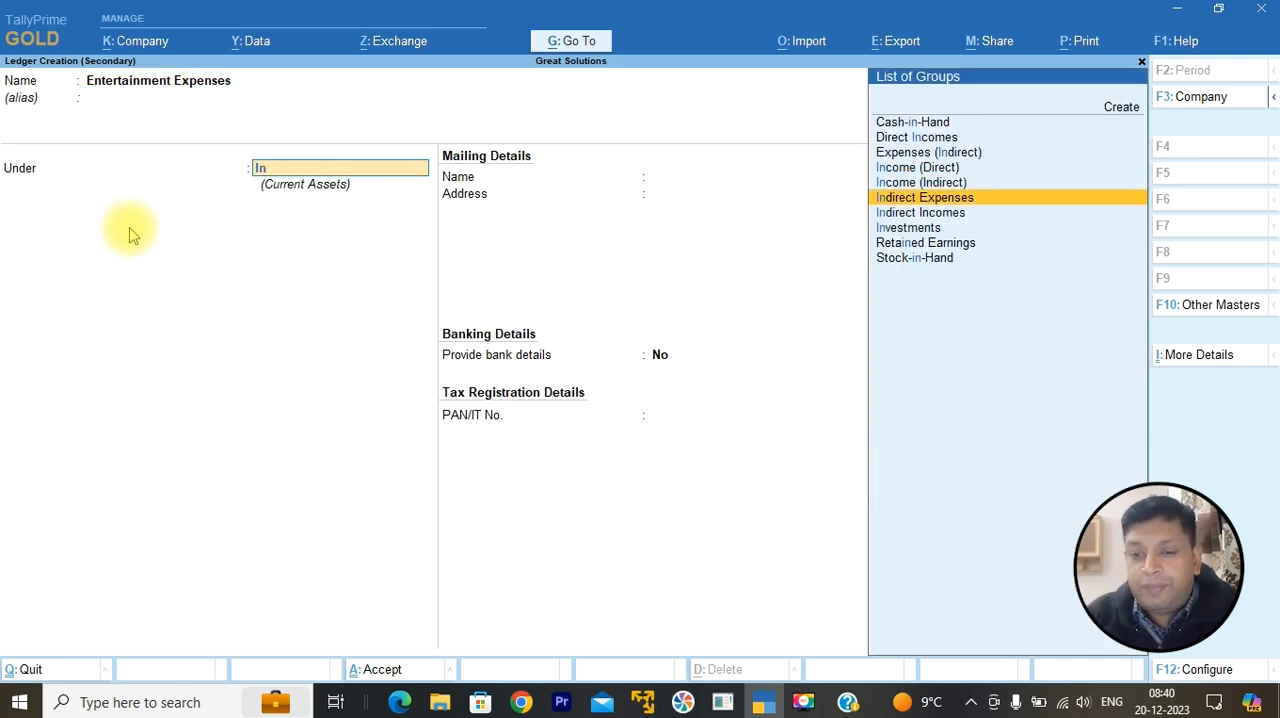
key("Return")
Step: Set the Entertainment Expenses ledger's GST applicability to Not Applicable and save the ledger as the voucher's debit account
key("Return")
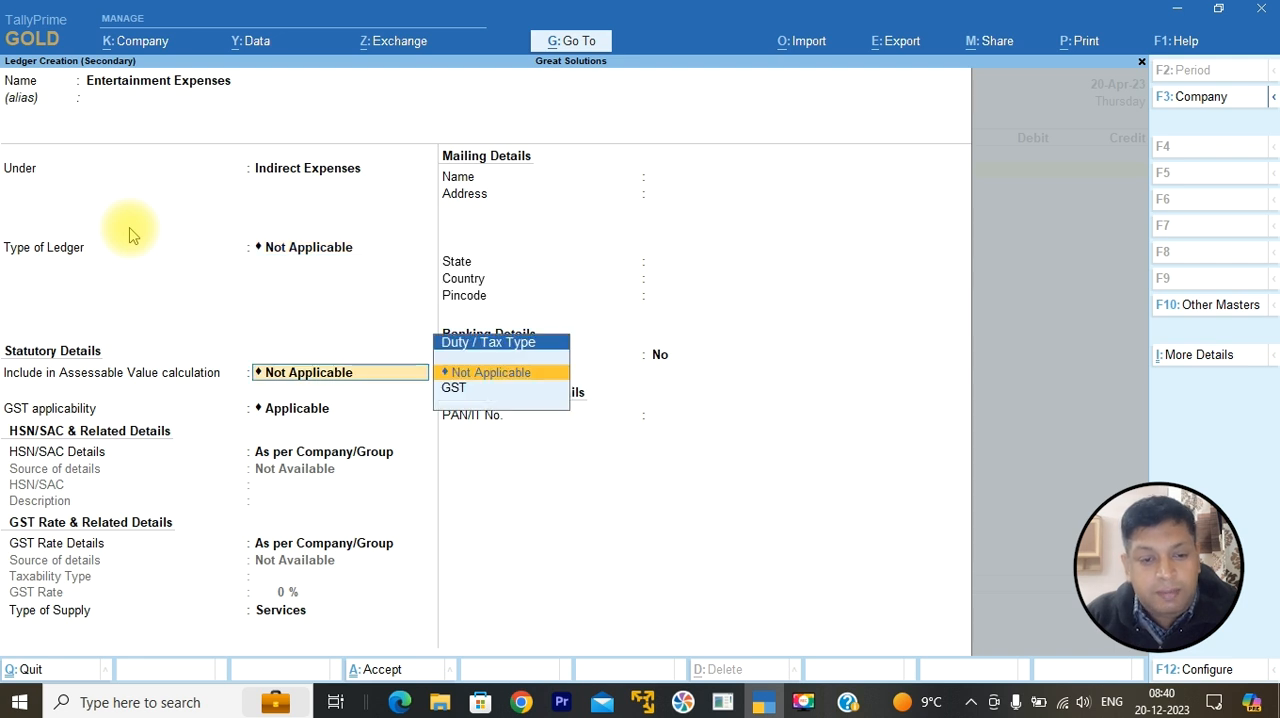
key("Return")
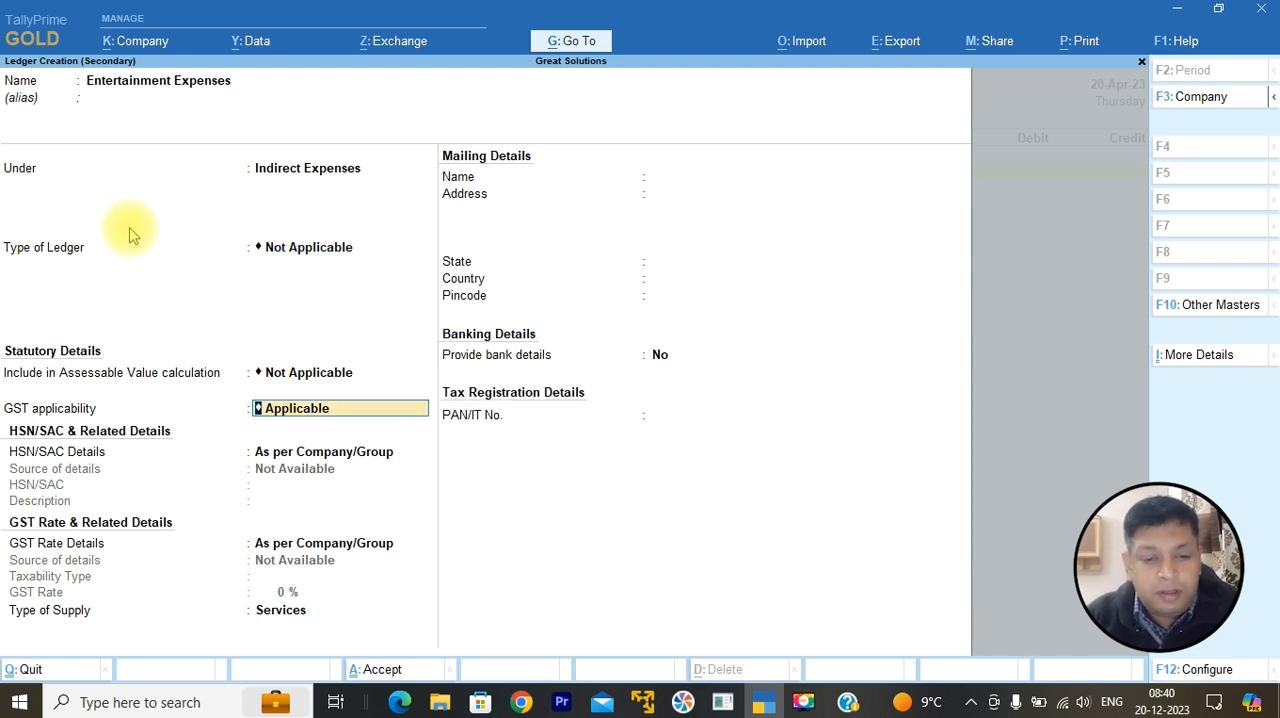
key("BackSpace")
key("Down")
key("Return")
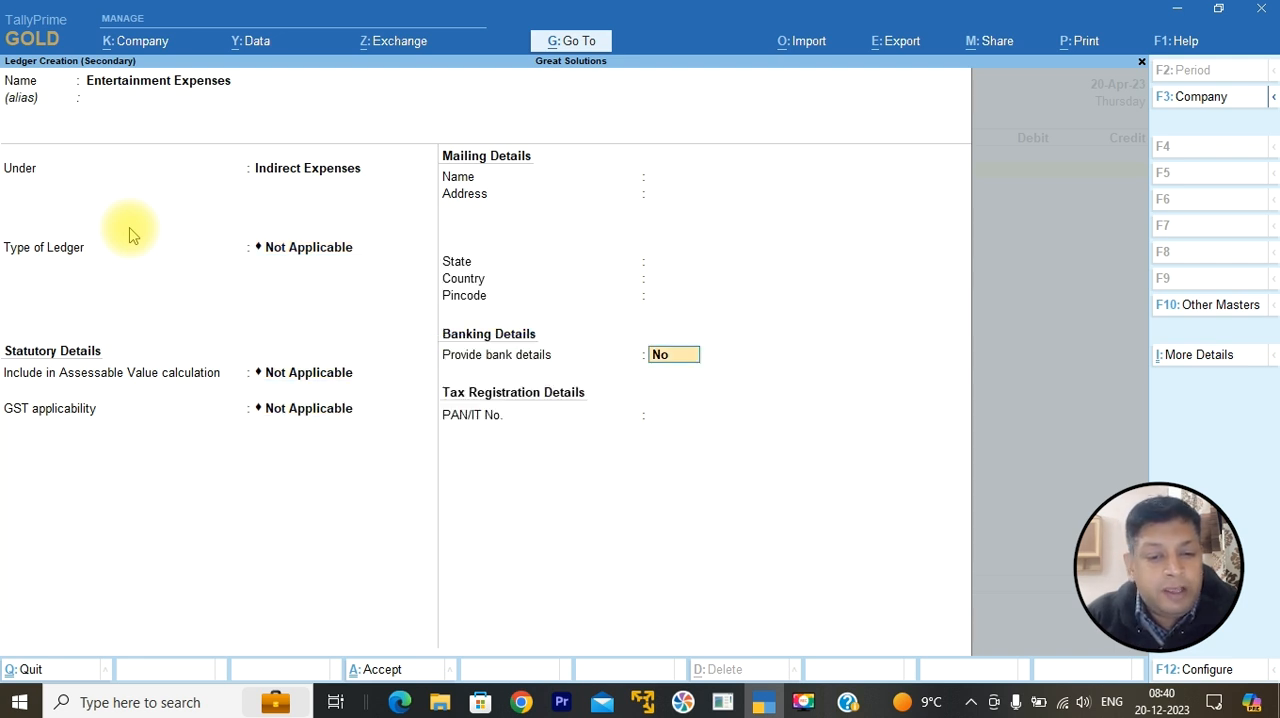
key("ctrl+a")
key("Return")
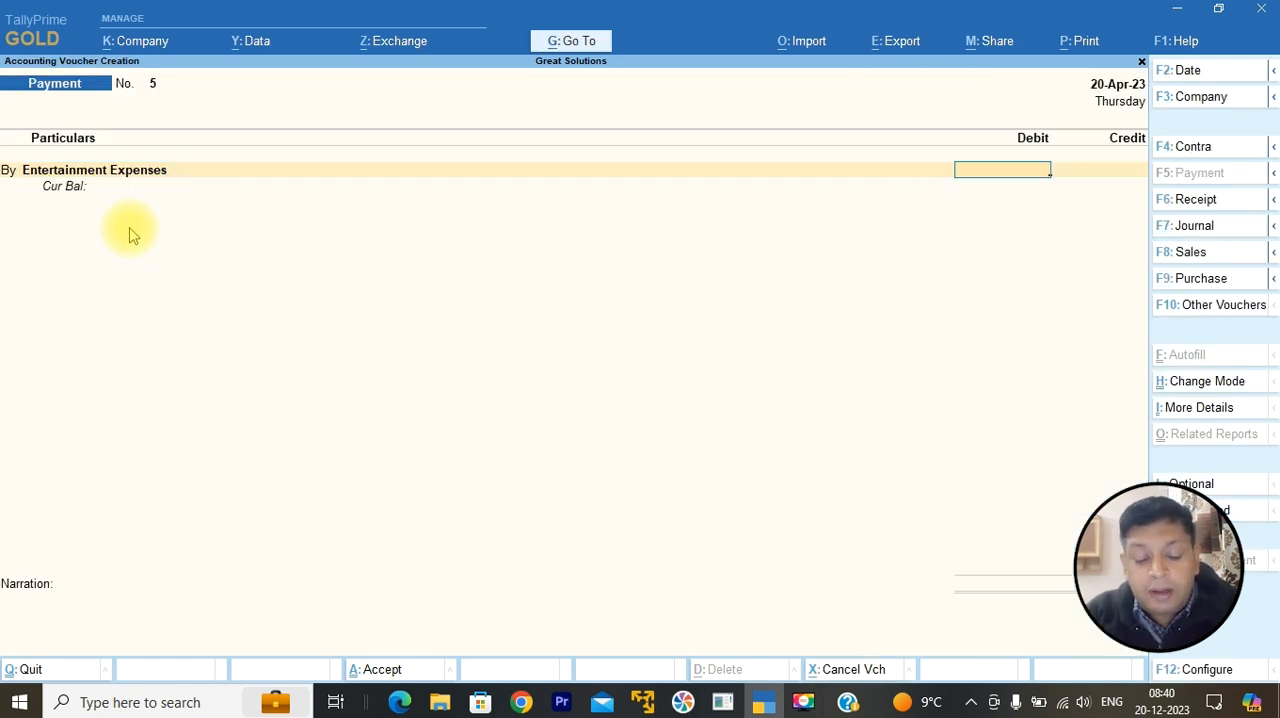
Step: Debit Entertainment Expenses with 120 and credit Petty Cash with the same amount
type("120")
key("Return")
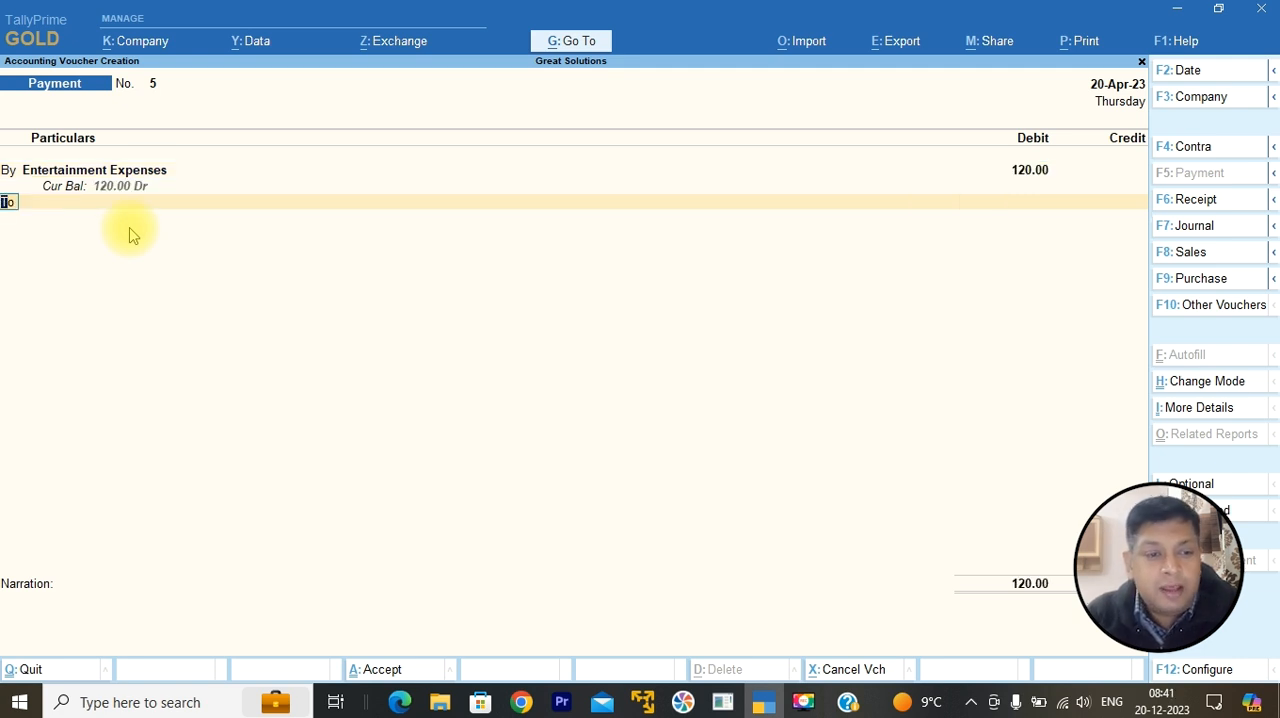
key("Return")
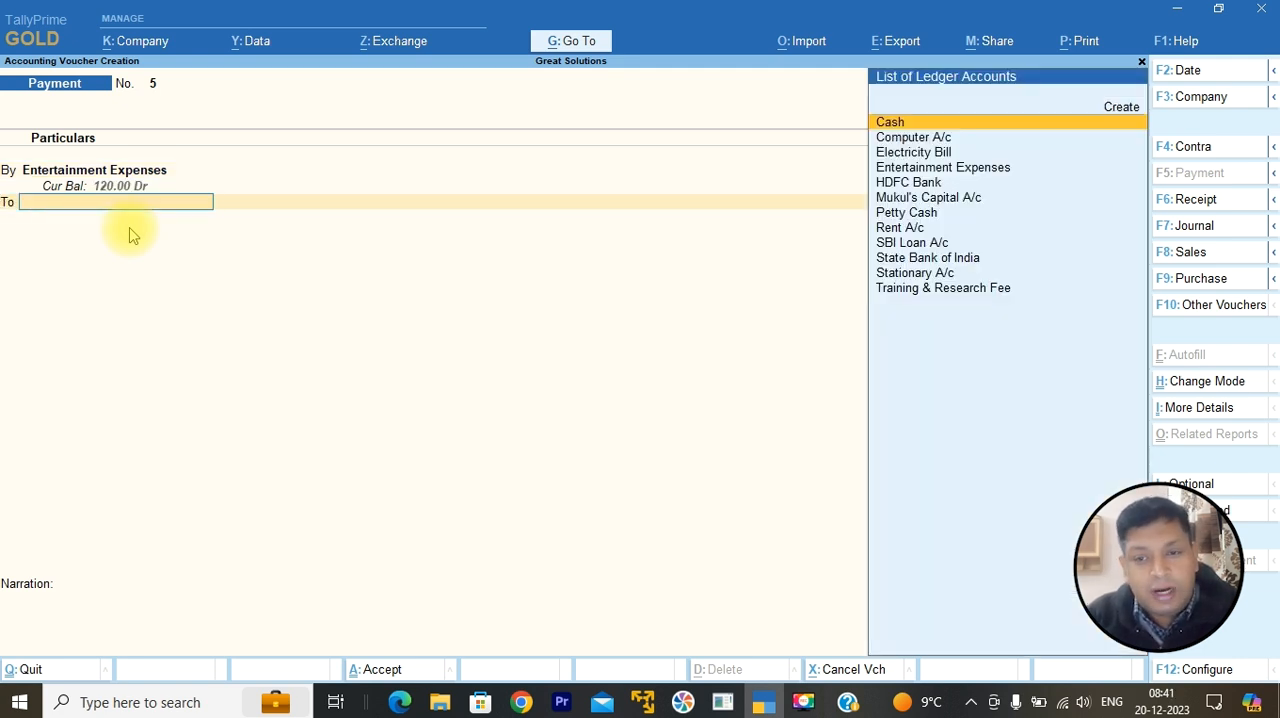
key("Down")
key("Down")
key("Down")
key("Down")
key("Down")
key("Down")
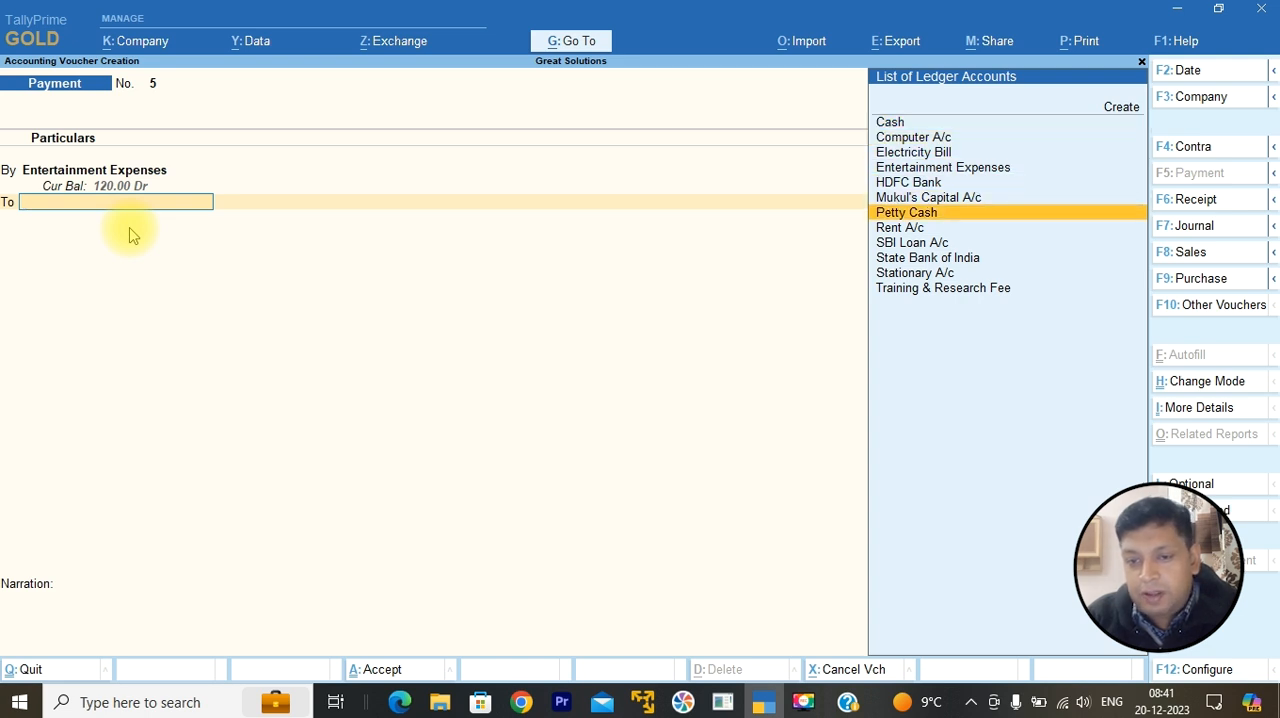
key("Return")
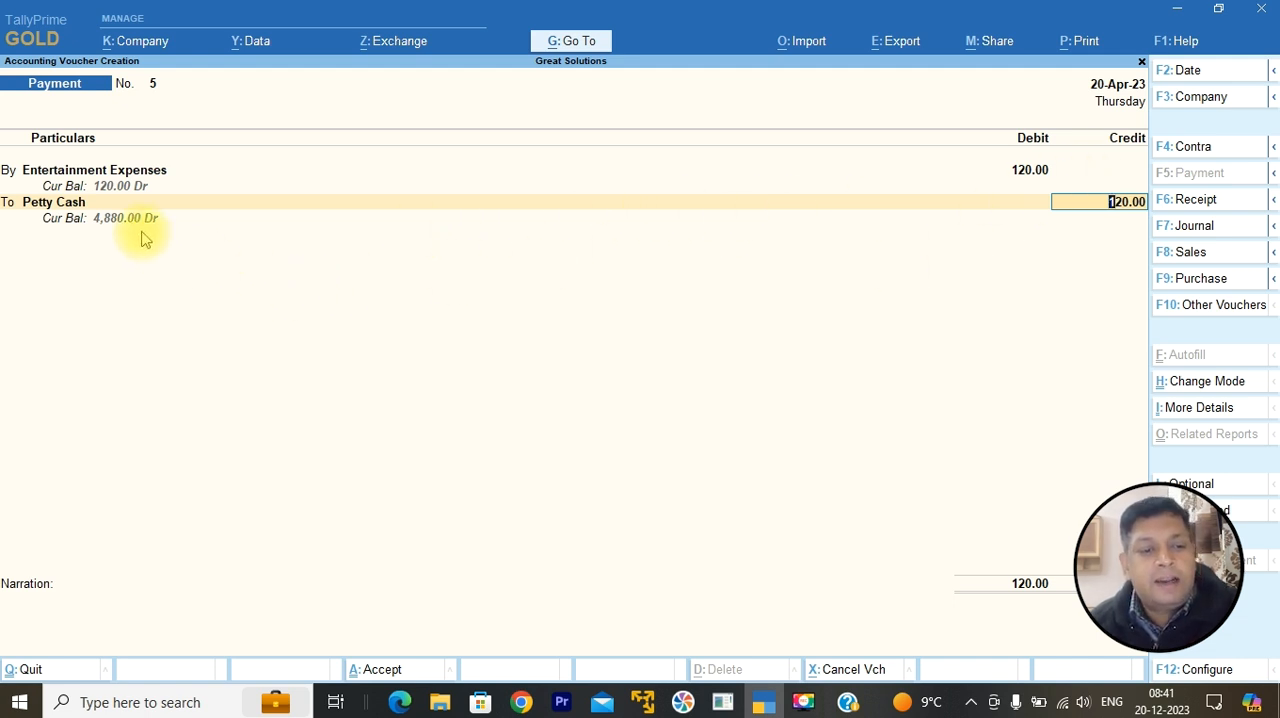
key("Return")
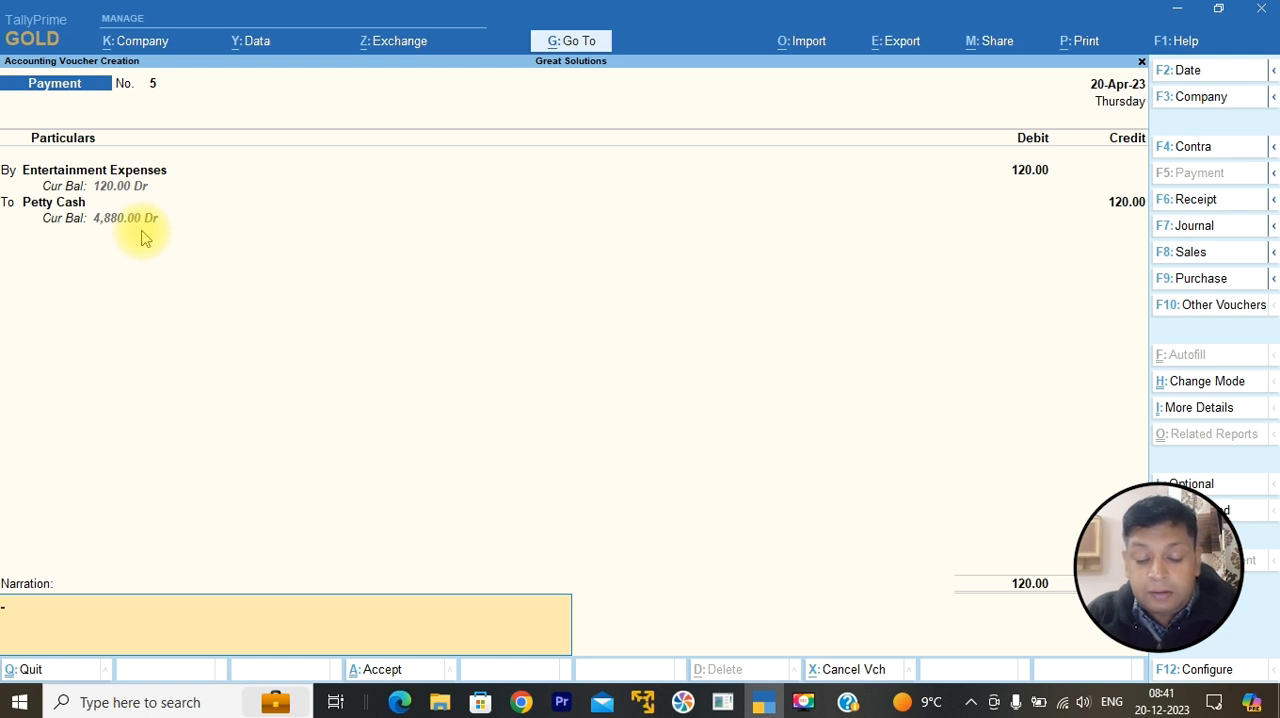
Step: Add the narration "Purchase od milk and biscuit", save the Payment voucher and leave voucher creation
type("Purchase od milk an")
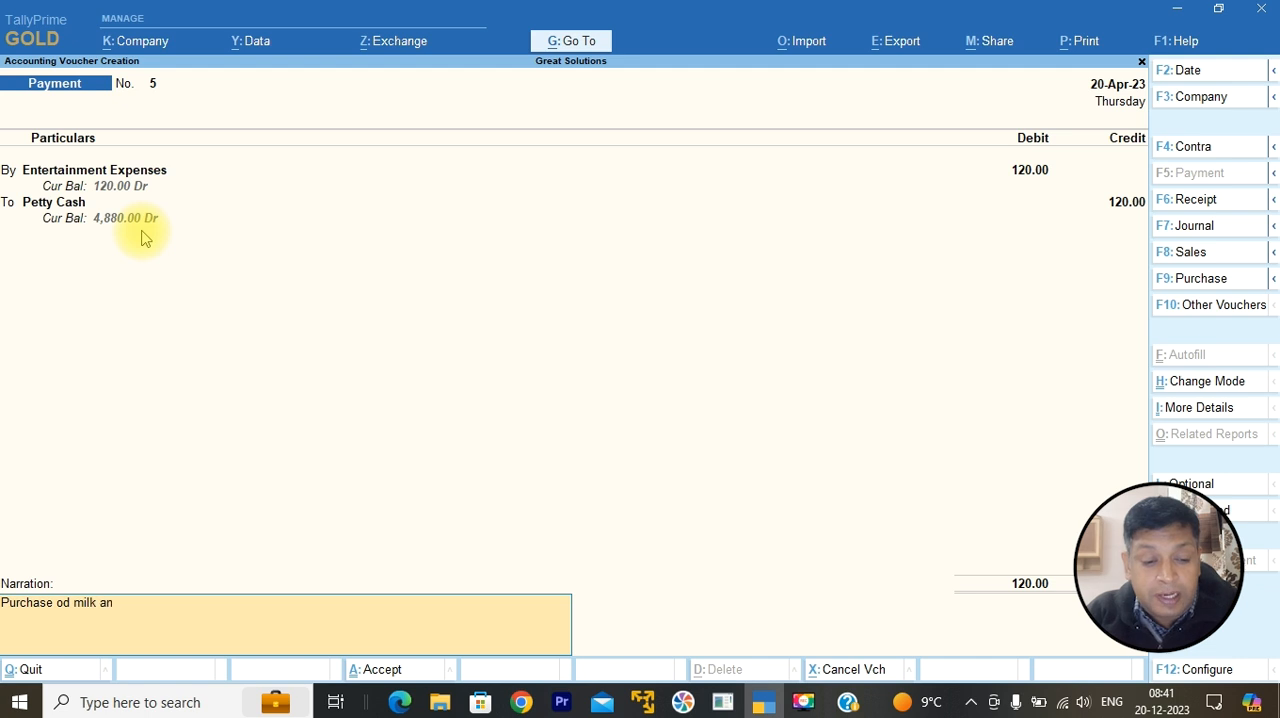
type("d biscuits.")
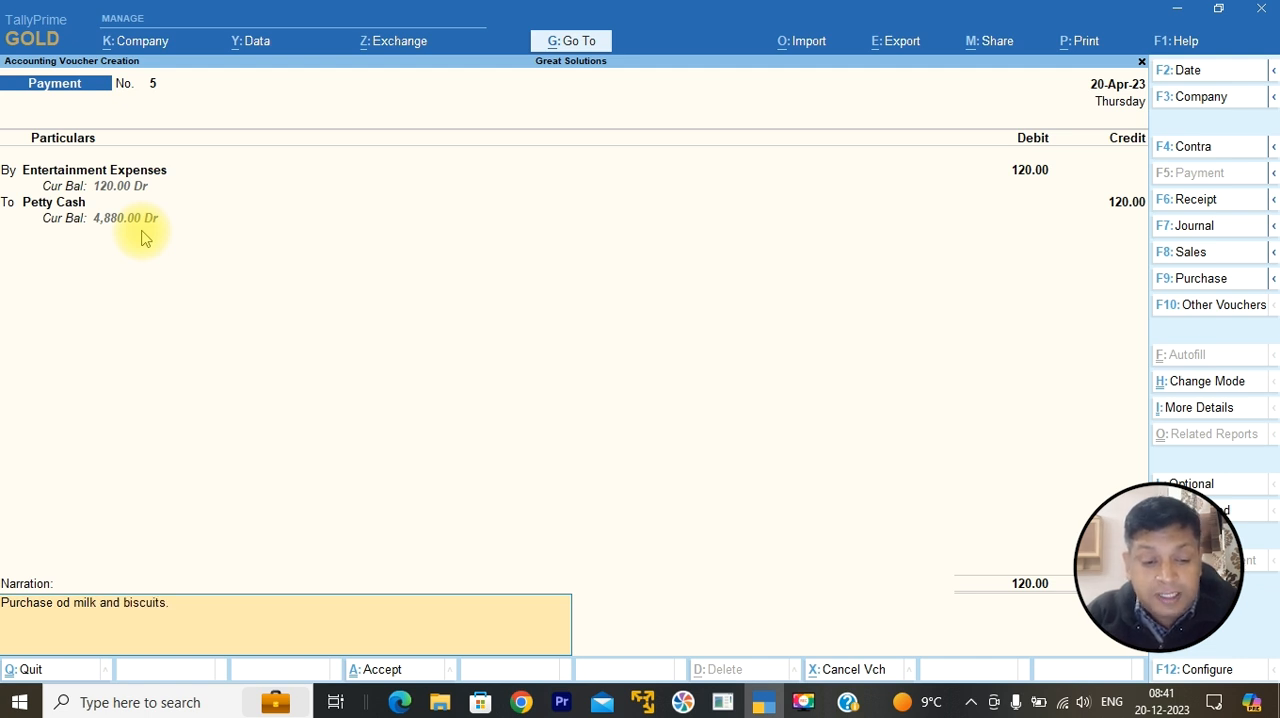
key("Return")
Step: Reopen the Balance Sheet with its detailed breakdown to check the effect of the petty cash payment
key("Return")
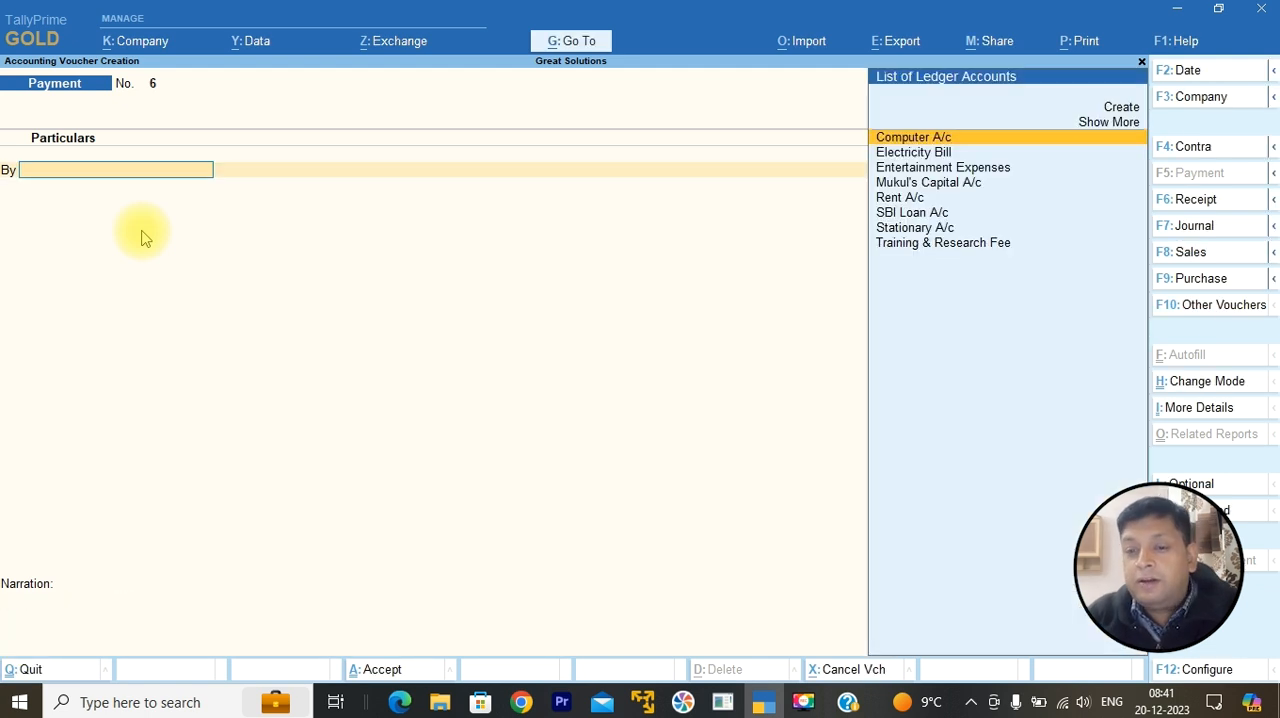
key("Escape")
key("Down")
key("Down")
key("Down")
key("Down")
key("Up")
key("Return")
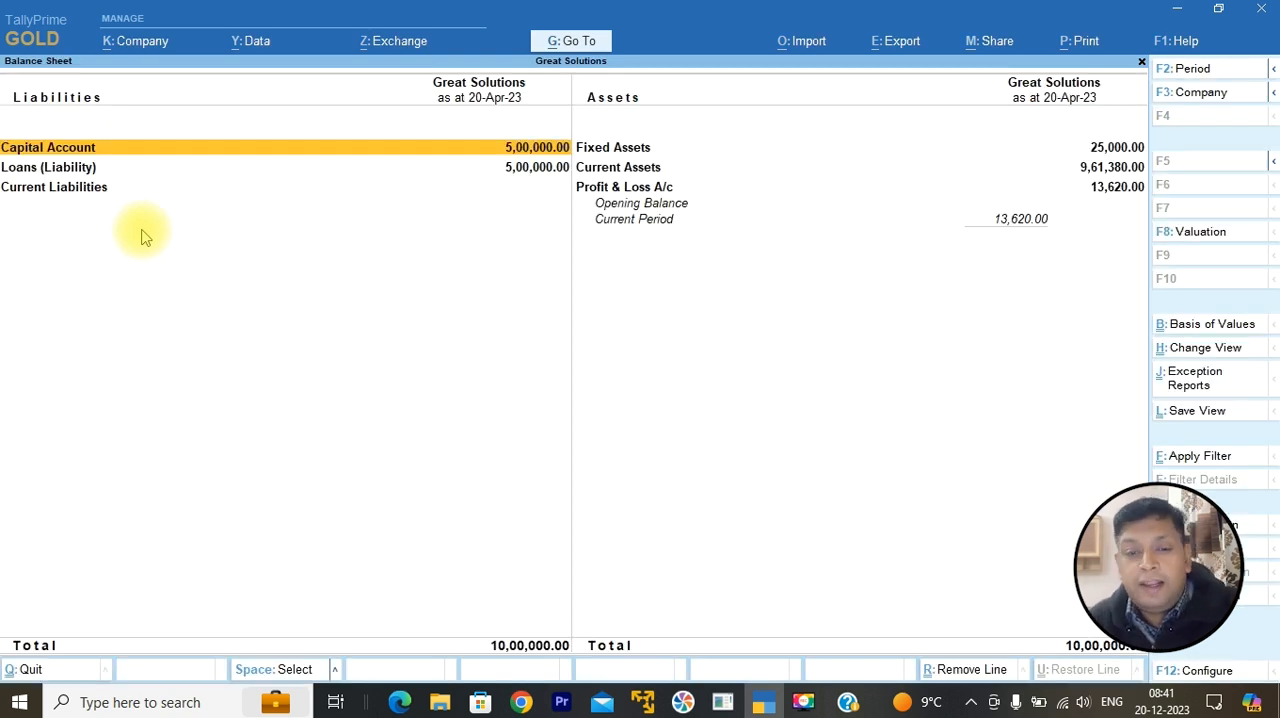
key("alt+F5")
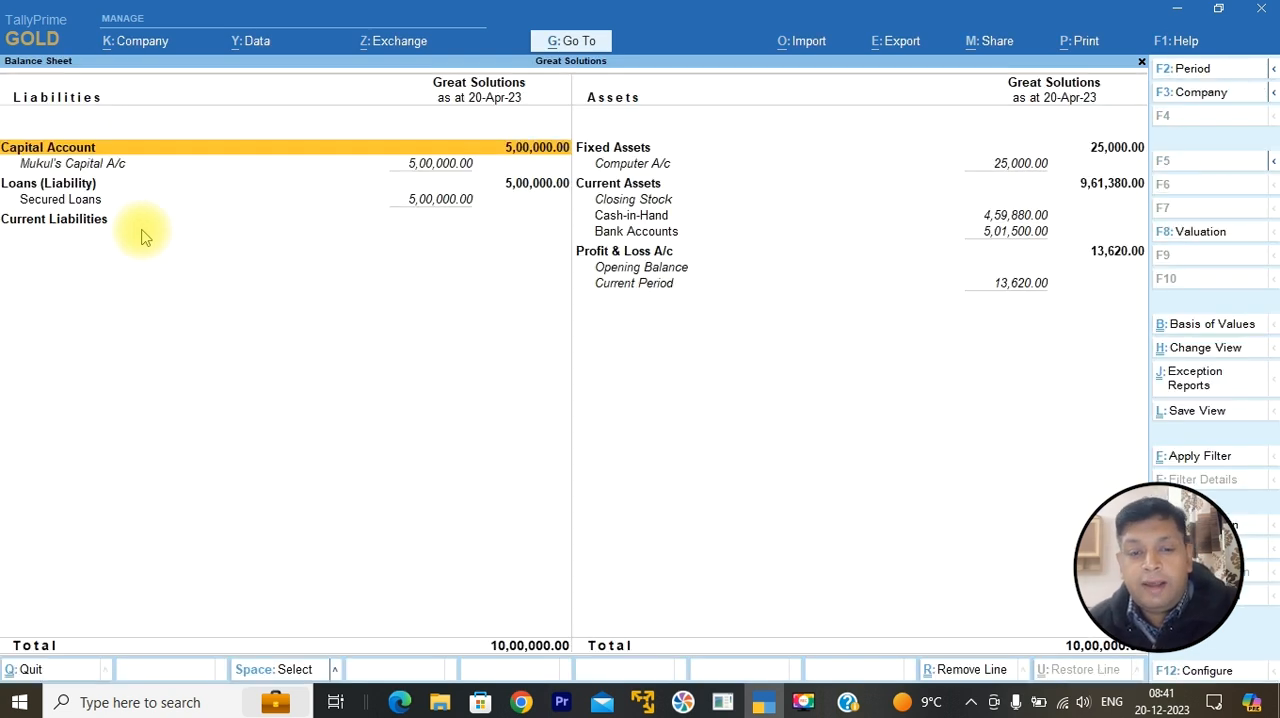
Step: Drill down from Cash-in-Hand into the Petty Cash ledger and examine its vouchers
left_click(1031, 238)
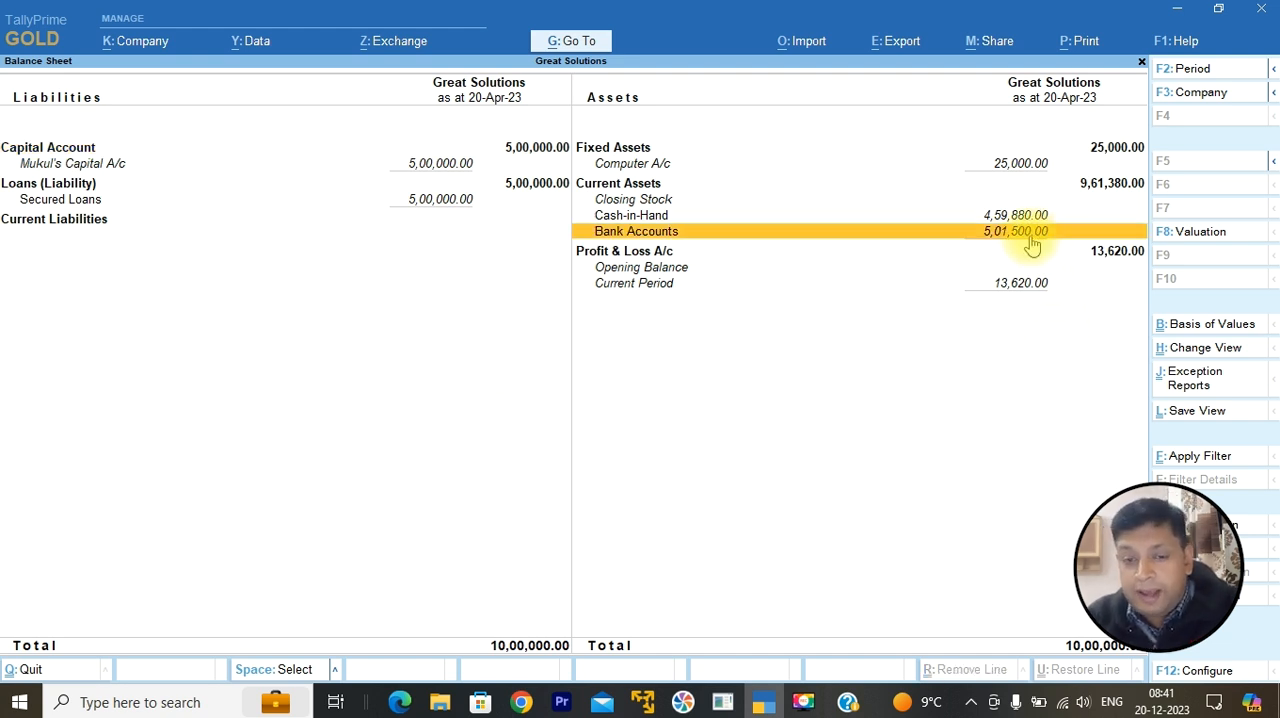
key("Up")
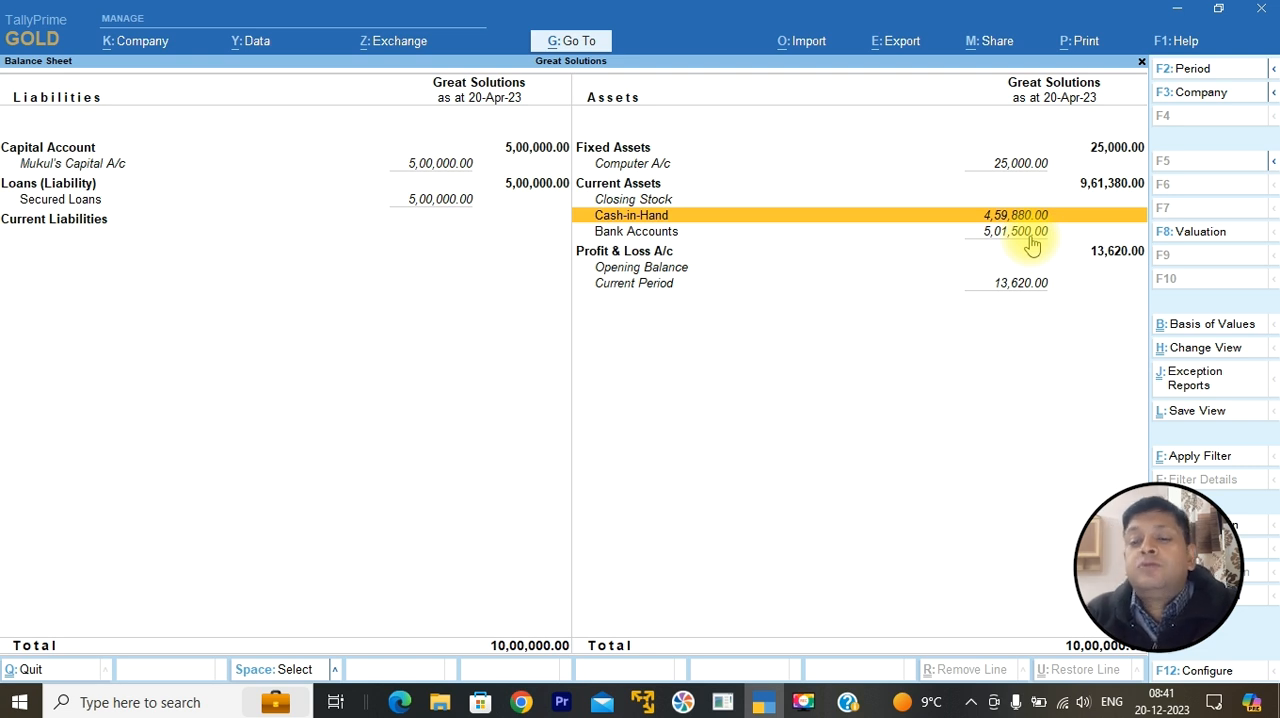
key("Return")
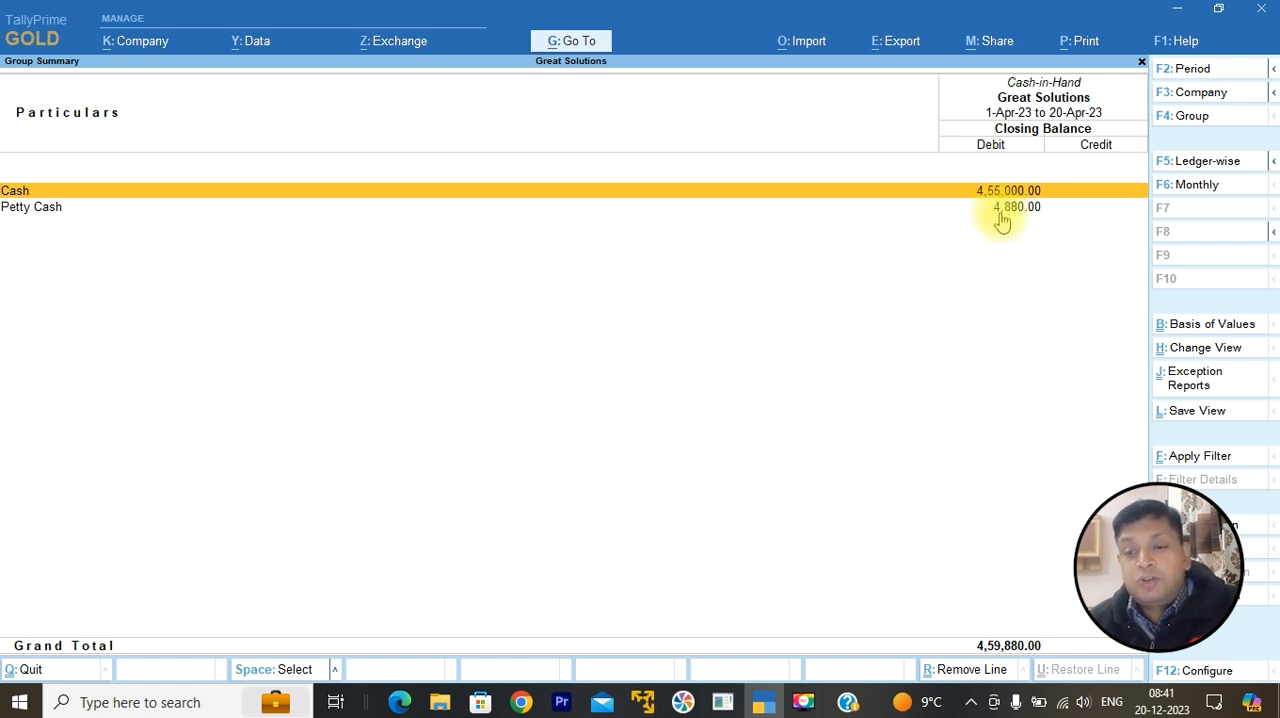
left_click(998, 213)
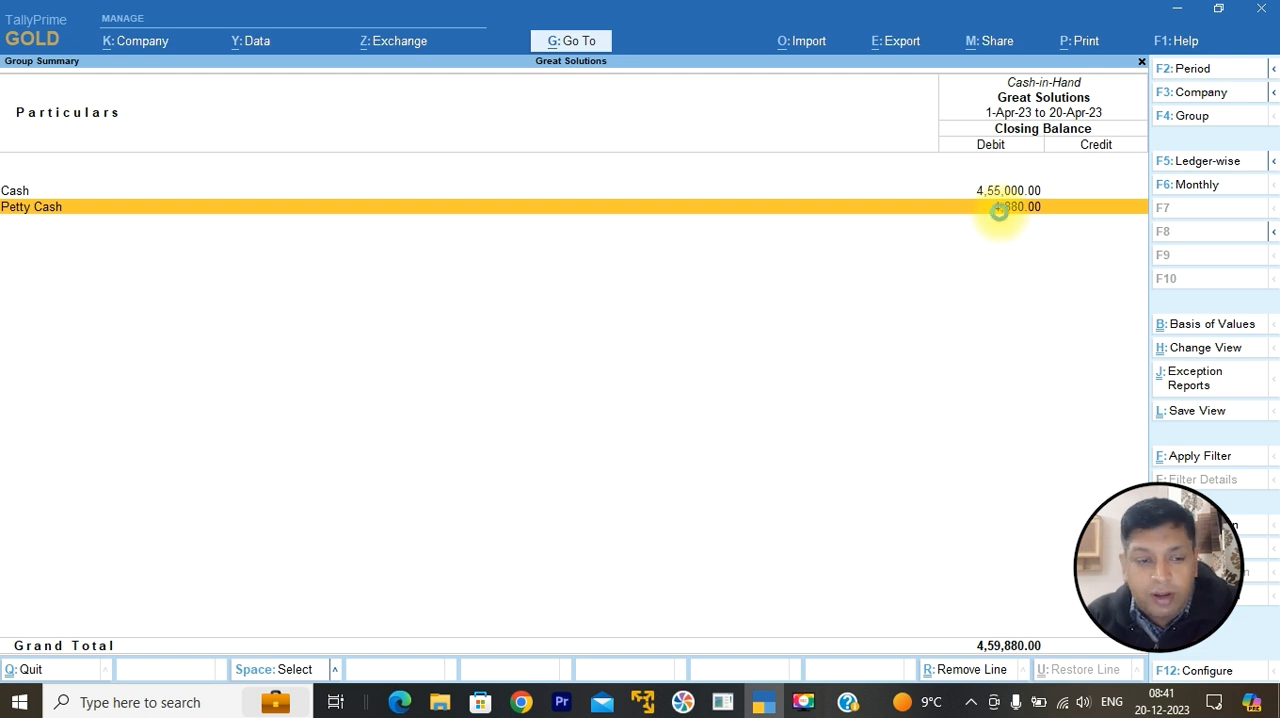
left_click(1002, 213)
left_click(1002, 214)
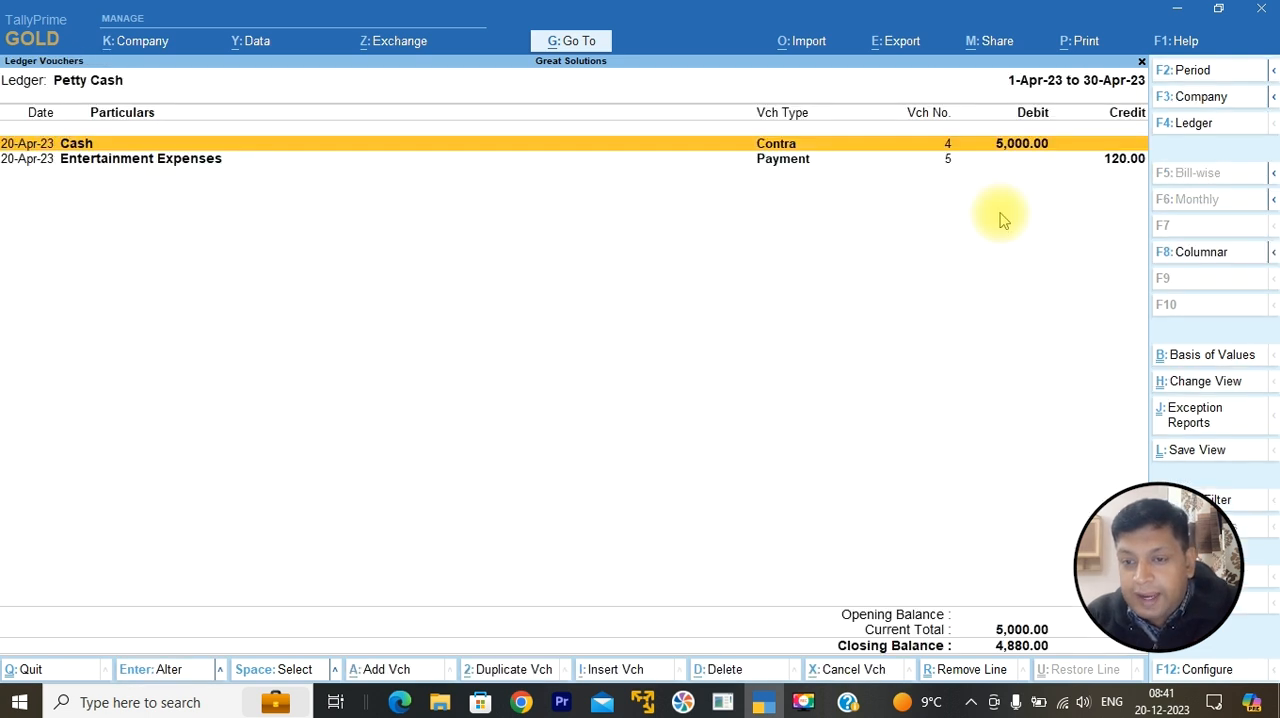